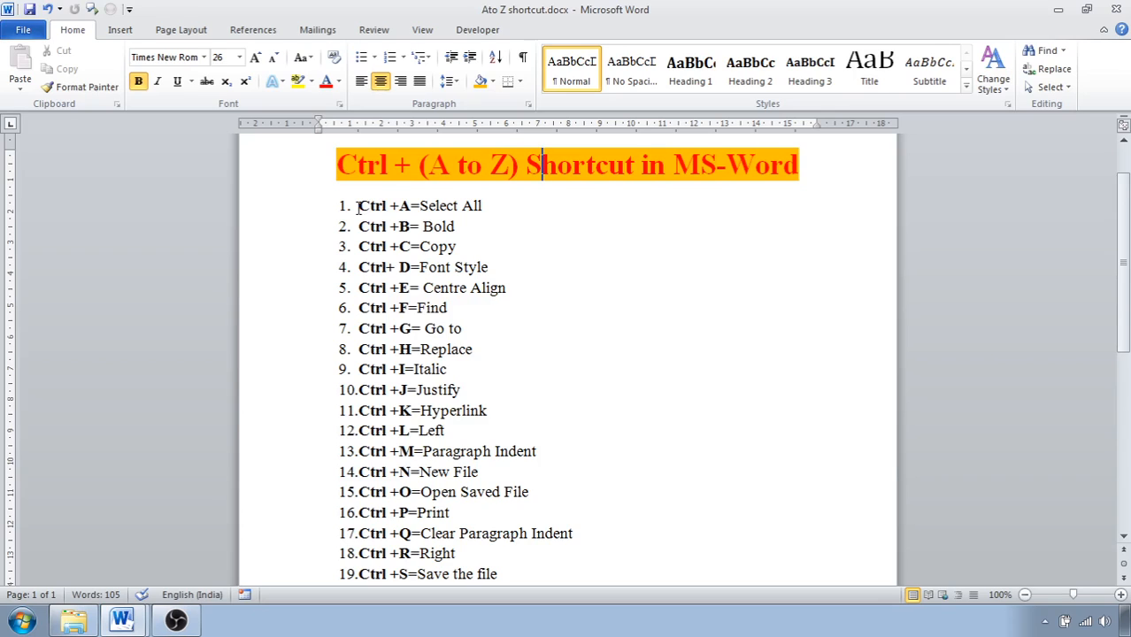
Select the entire document, clear the selection, and undo the last edit to the title.
left_click_drag(358, 208, 412, 207)
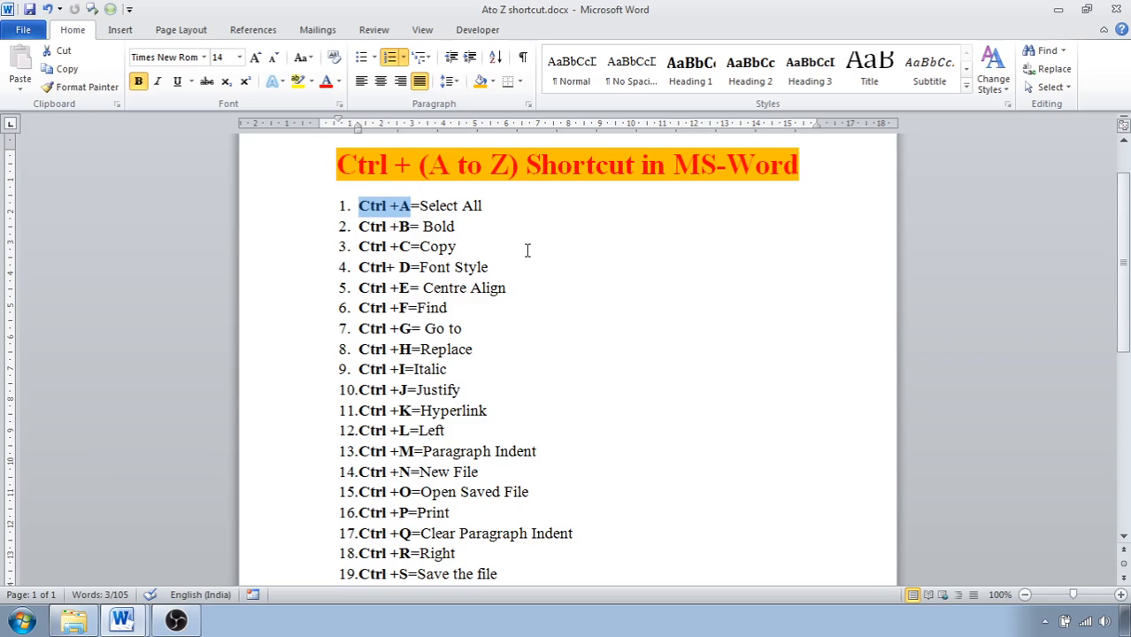
key("ctrl+a")
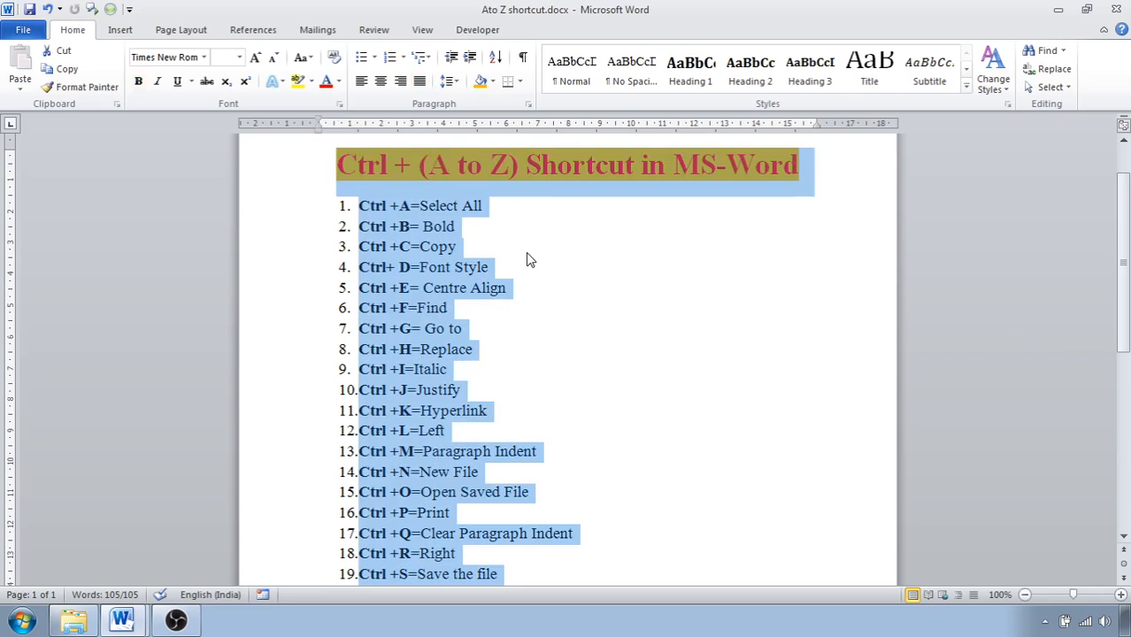
left_click(523, 252)
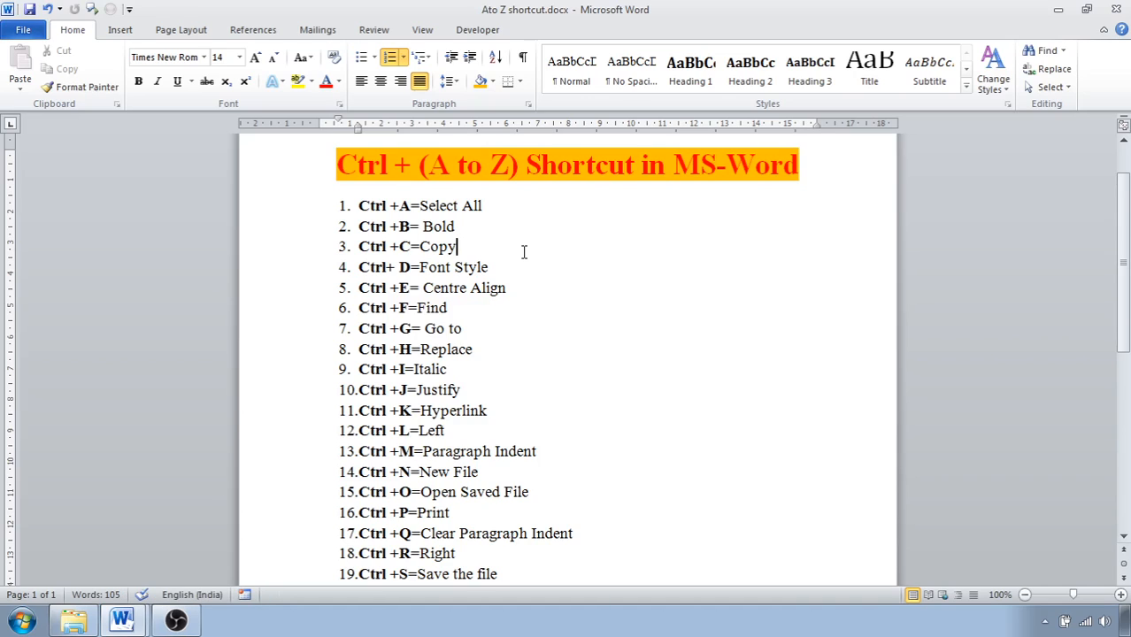
key("ctrl+z")
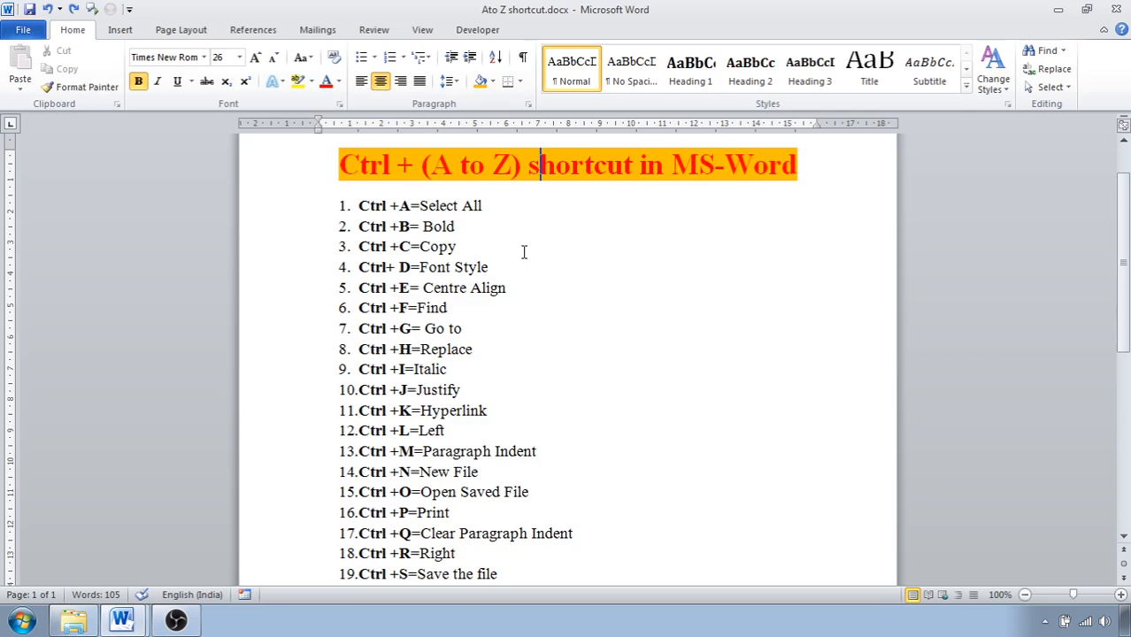
key("ctrl+a")
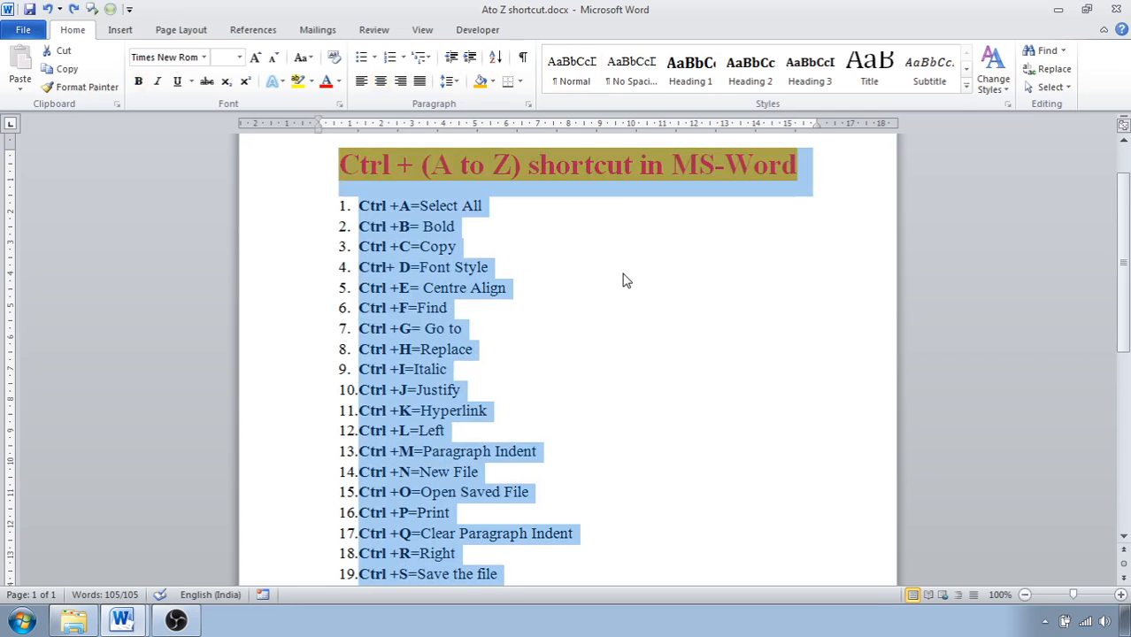
left_click(623, 275)
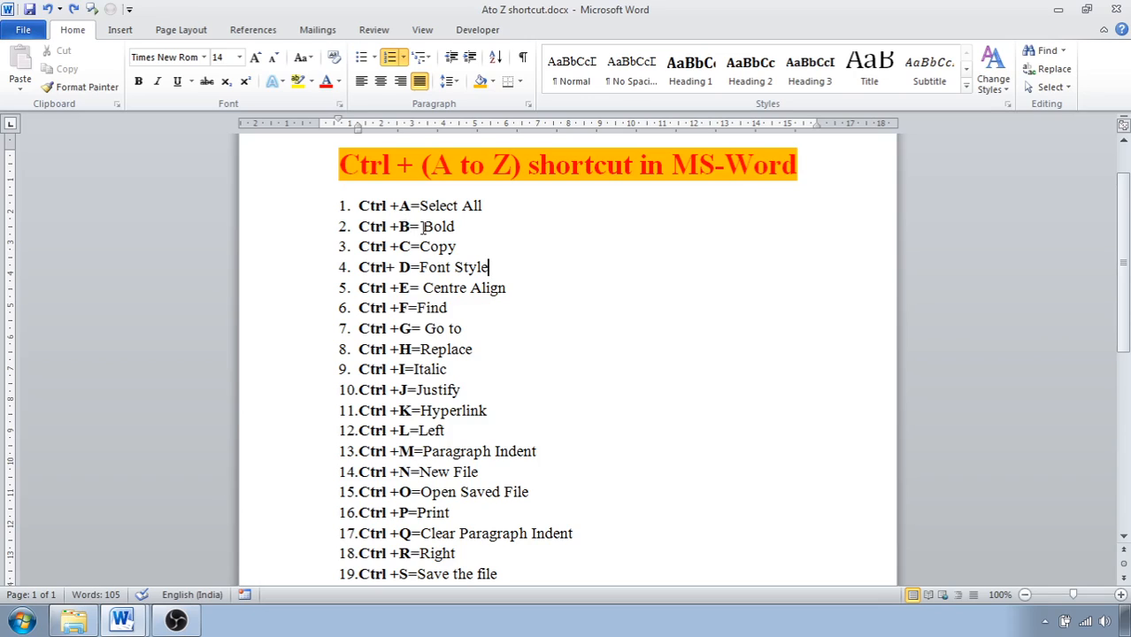
Apply bold to the word "Bold" in the second list item and remove the bold formatting again.
left_click_drag(422, 226, 454, 229)
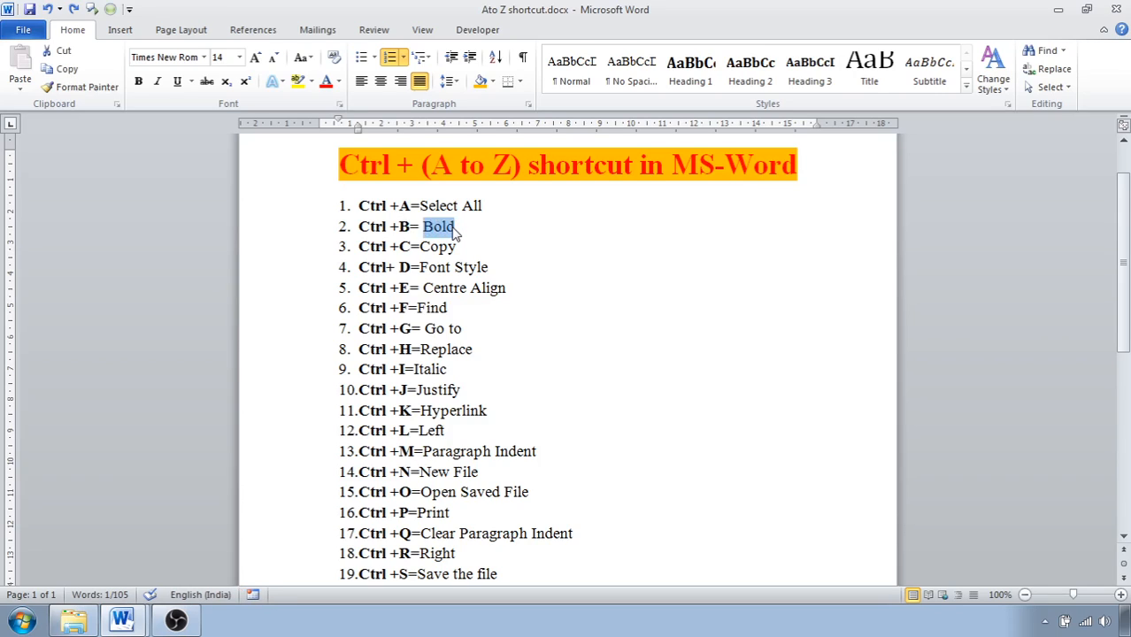
key("ctrl+b")
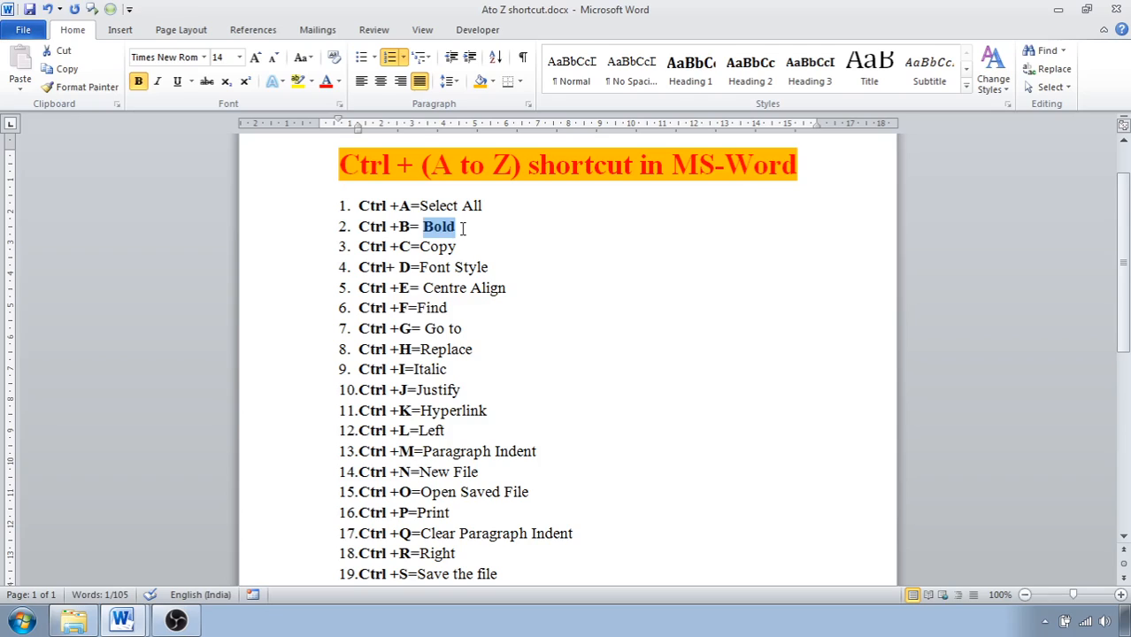
key("ctrl+b")
left_click(429, 228)
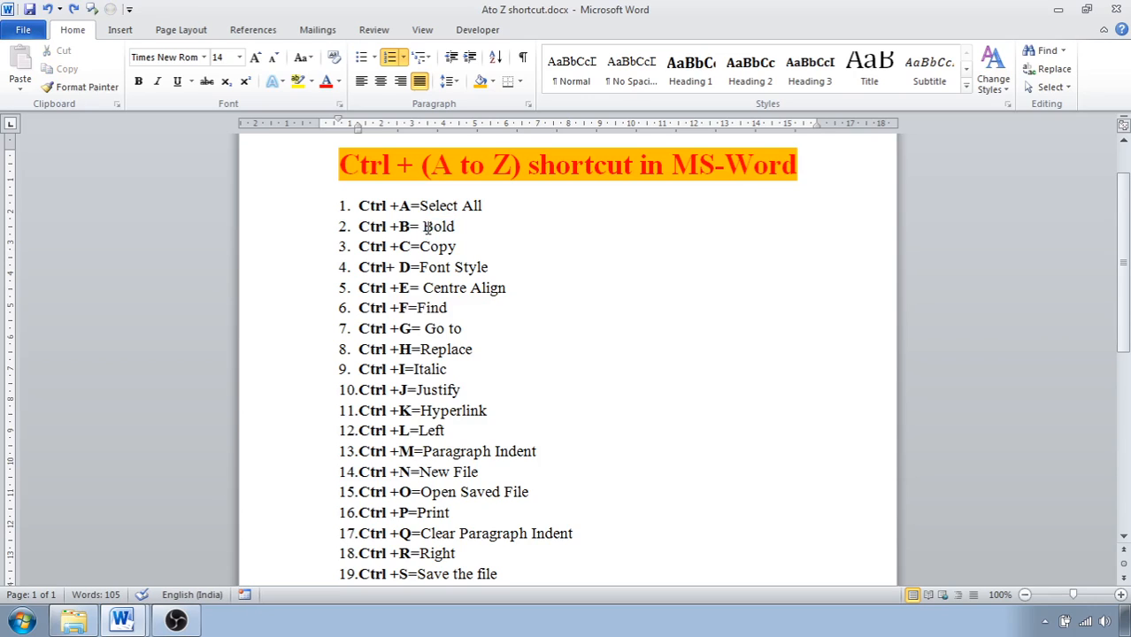
left_click_drag(429, 228, 454, 228)
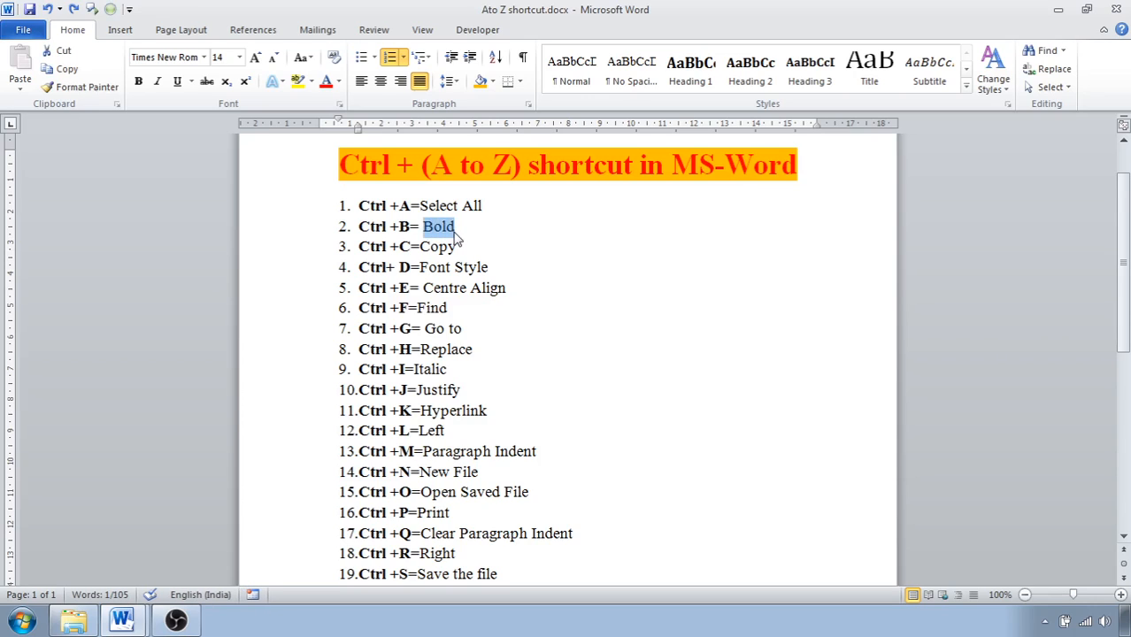
key("ctrl+b")
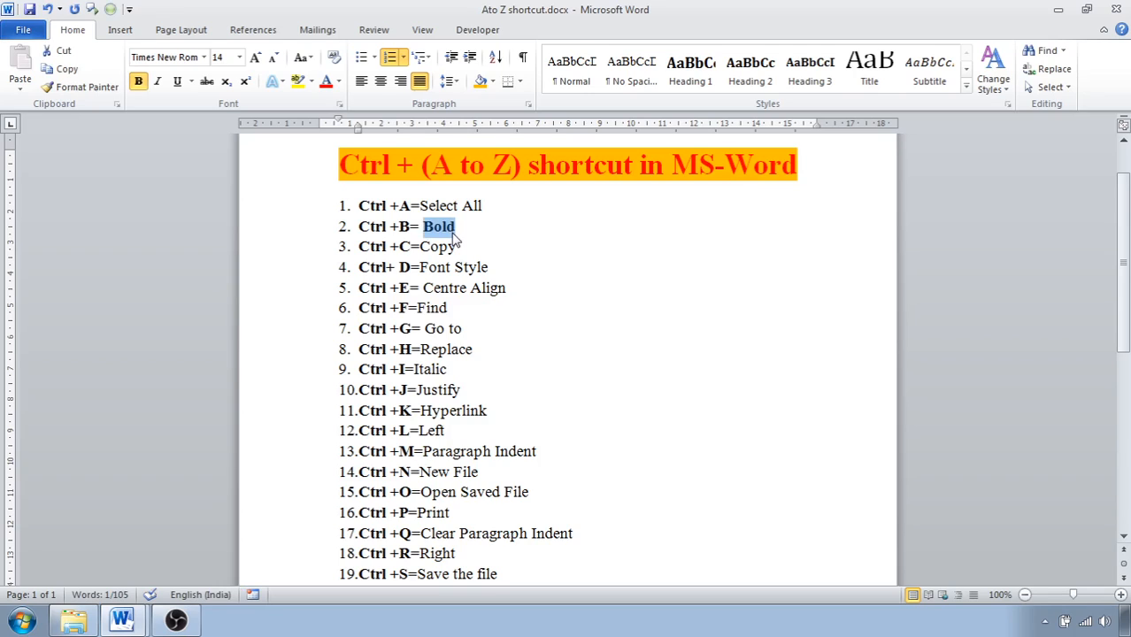
key("ctrl+b")
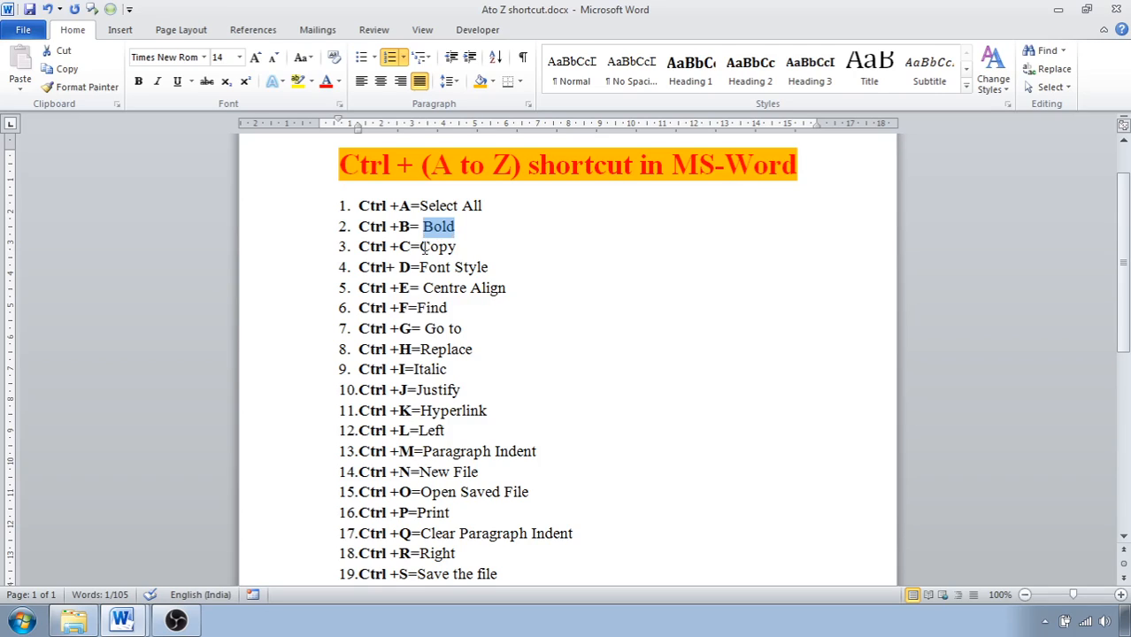
Copy the word "Copy" in the third list item, paste it at the end of that line, and delete the pasted word.
left_click_drag(421, 247, 455, 248)
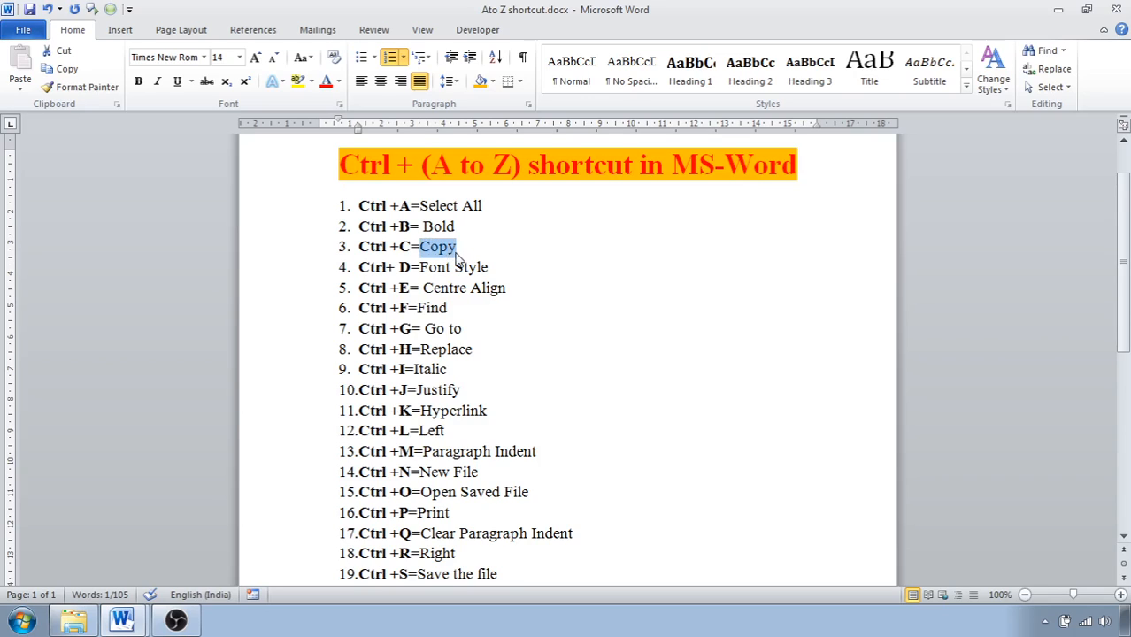
key("ctrl+c")
left_click(460, 247)
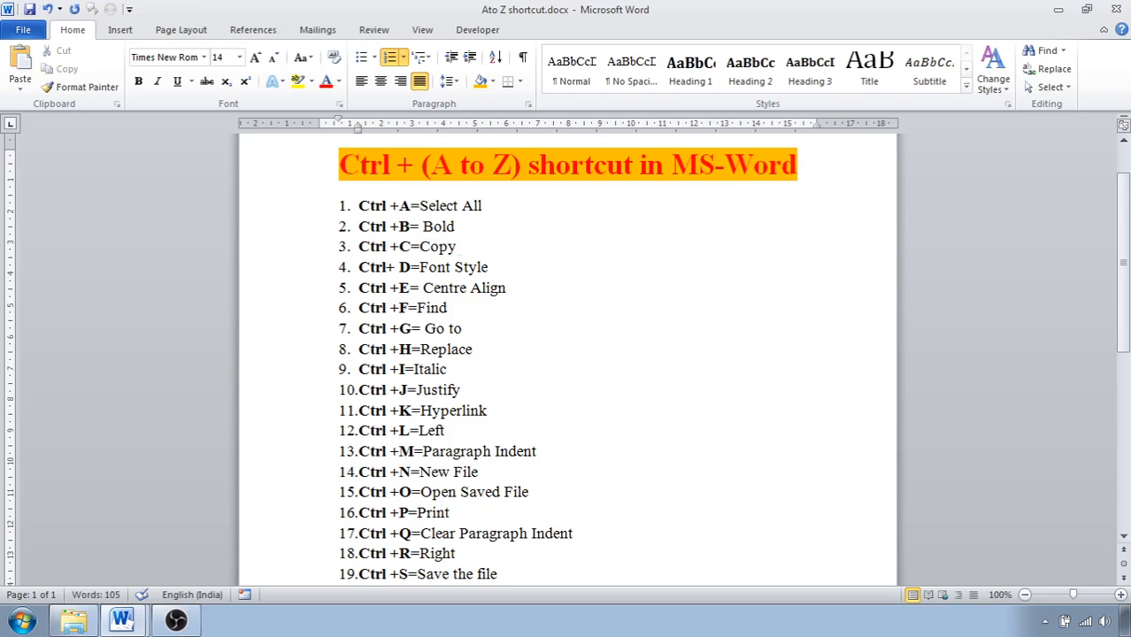
key("ctrl+v")
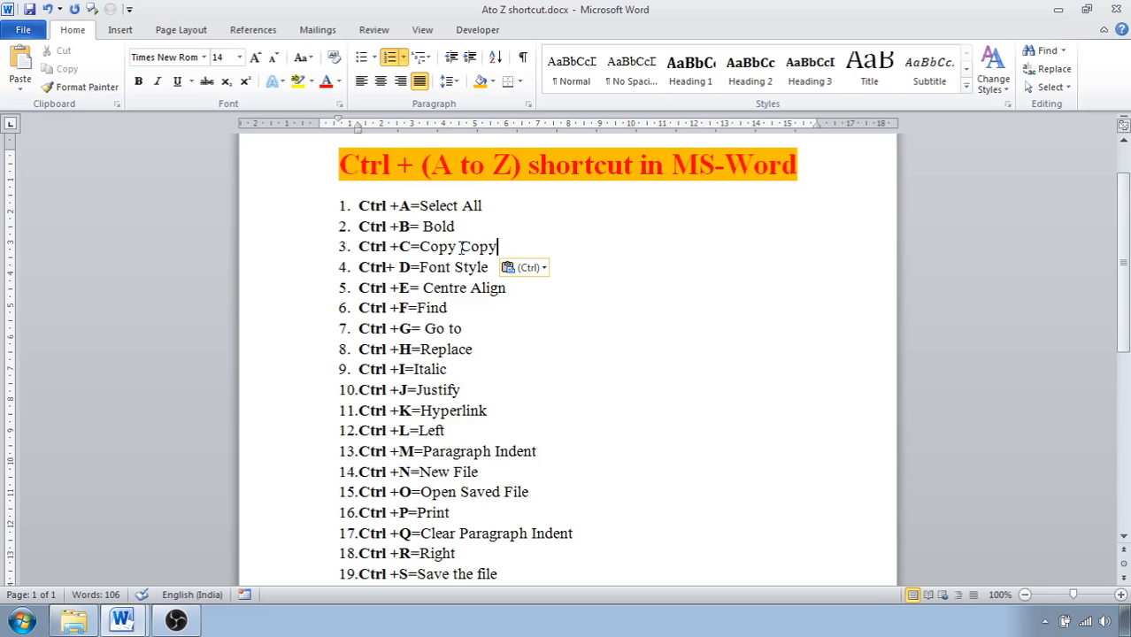
key("BackSpace")
key("BackSpace")
key("BackSpace")
key("BackSpace")
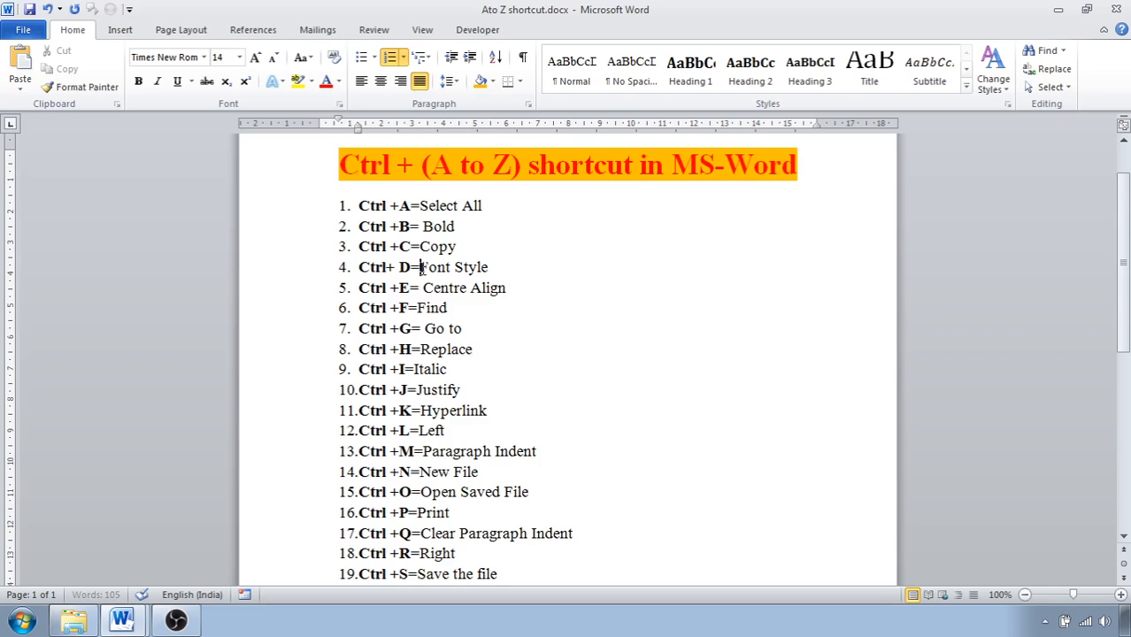
Open the Font settings for the text "Font Style" in the fourth list item and accept them without changes.
left_click_drag(421, 267, 479, 275)
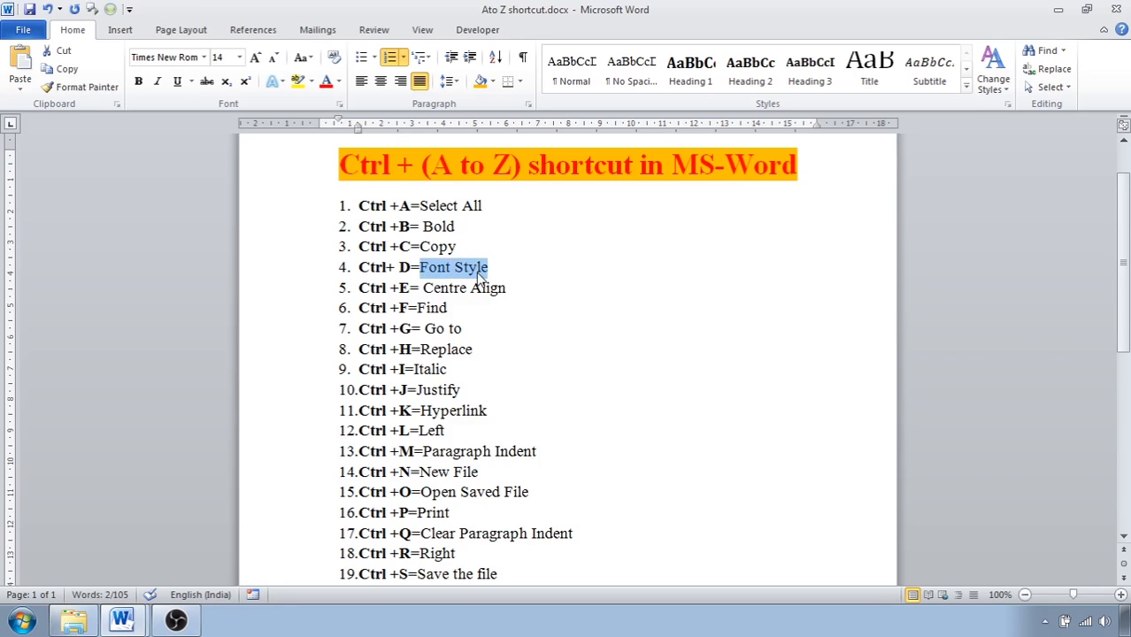
key("ctrl+d")
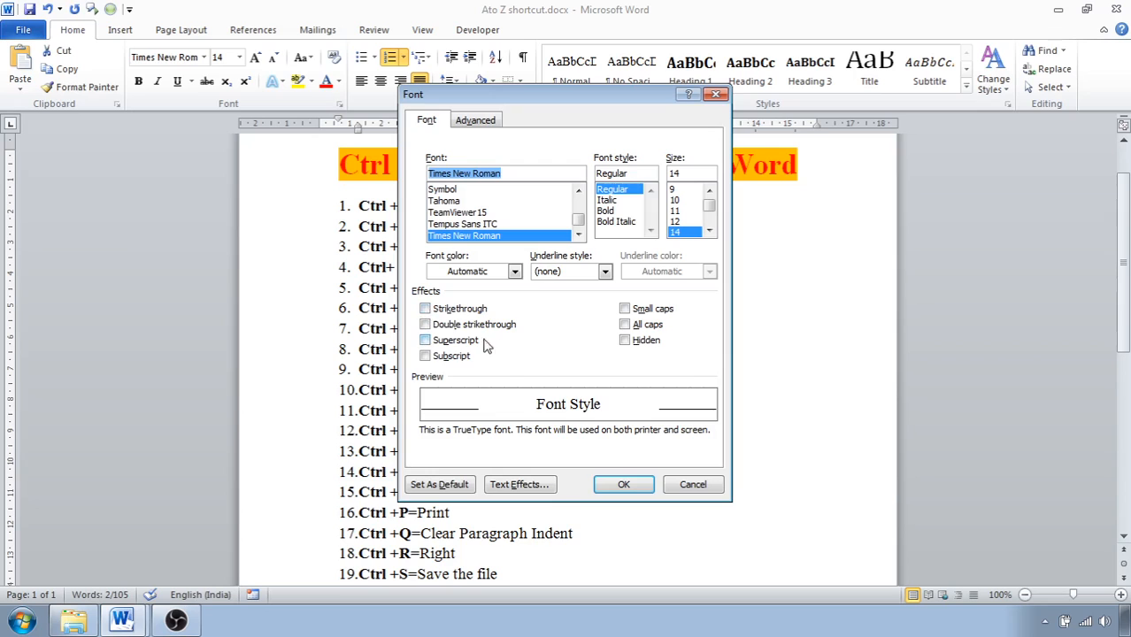
left_click(625, 486)
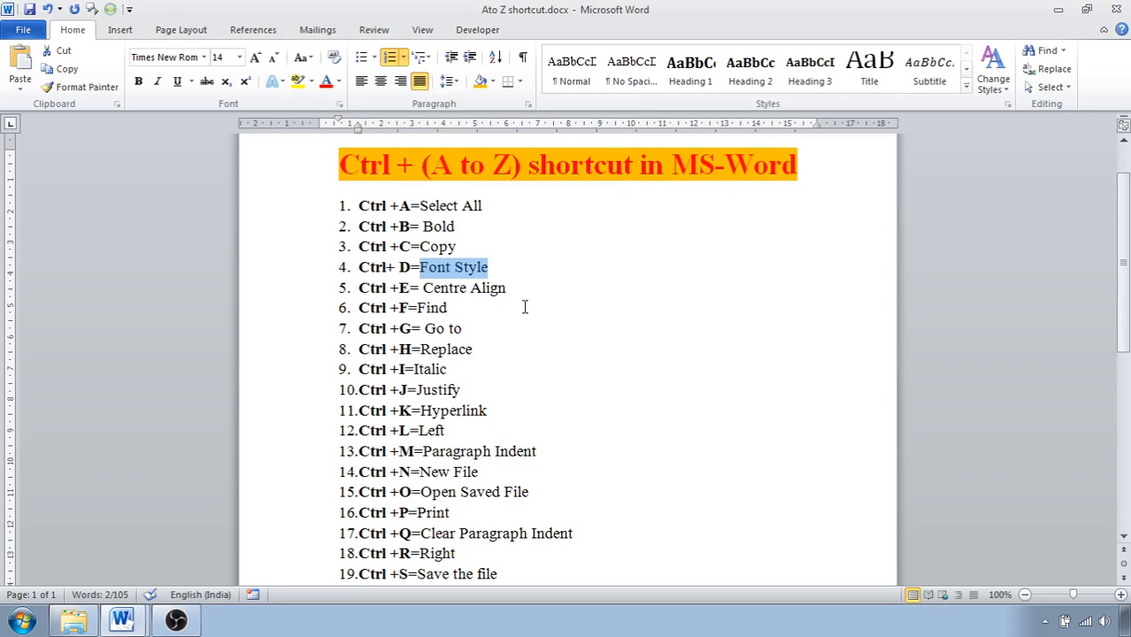
Centre-align the first five list items and return them to justified alignment.
left_click_drag(358, 206, 493, 295)
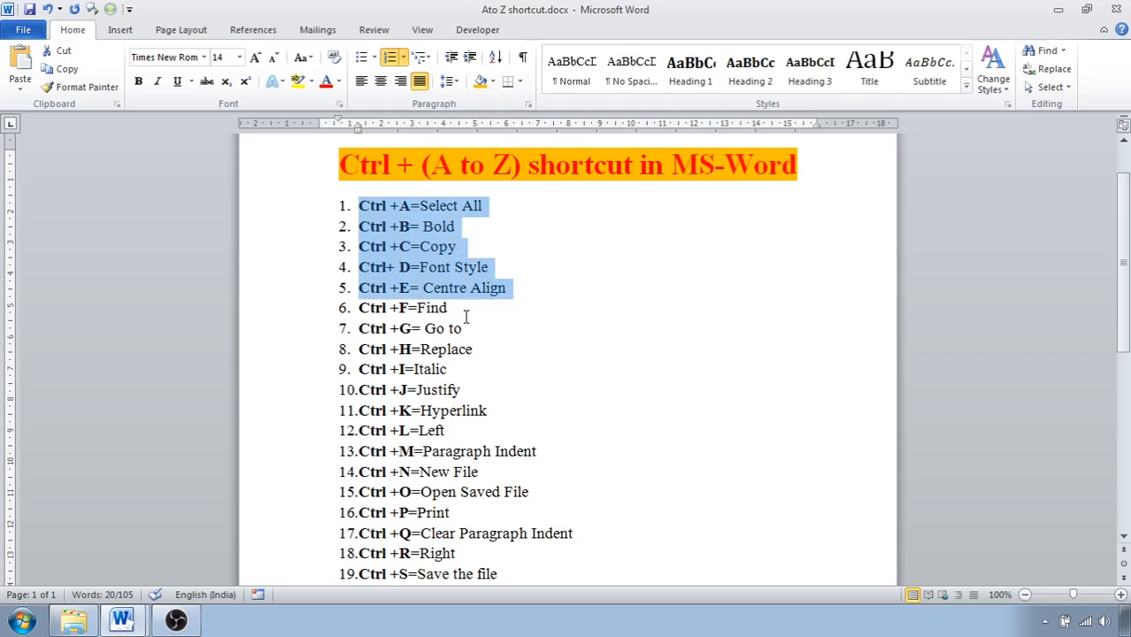
key("ctrl+e")
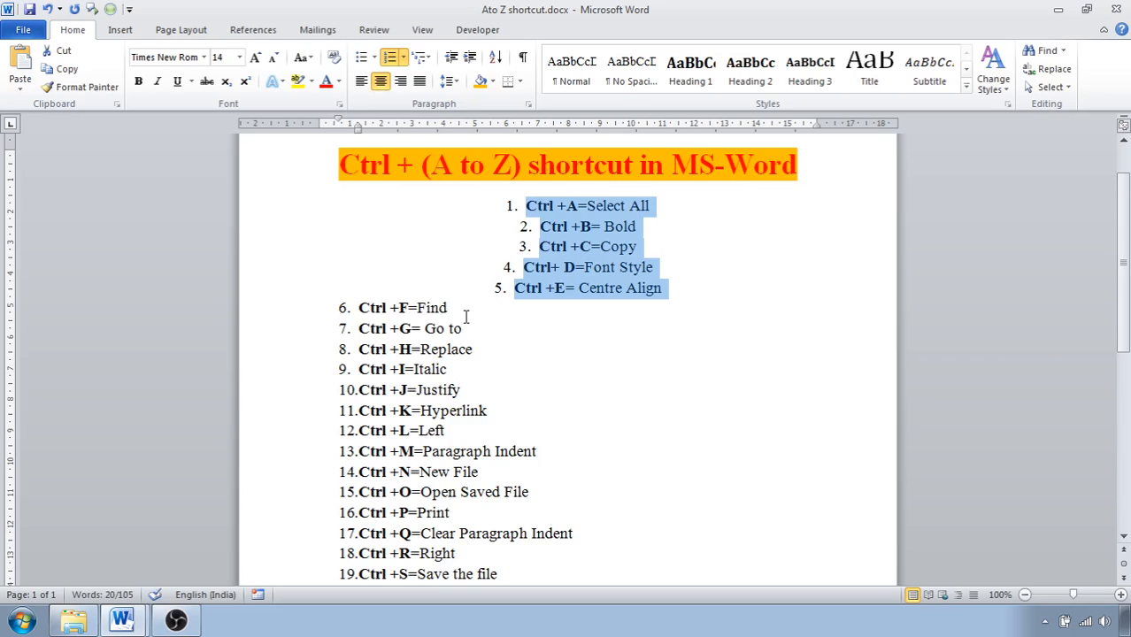
key("ctrl+j")
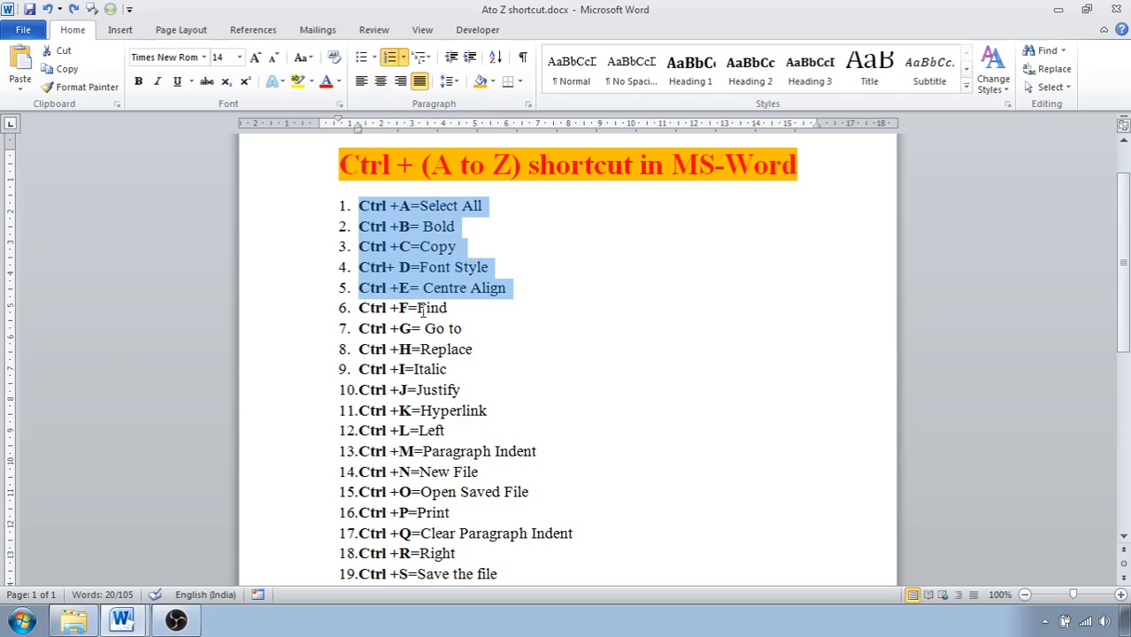
Search the document for "new" with Find, close the search, and return to the upper part of the list.
left_click_drag(421, 308, 453, 310)
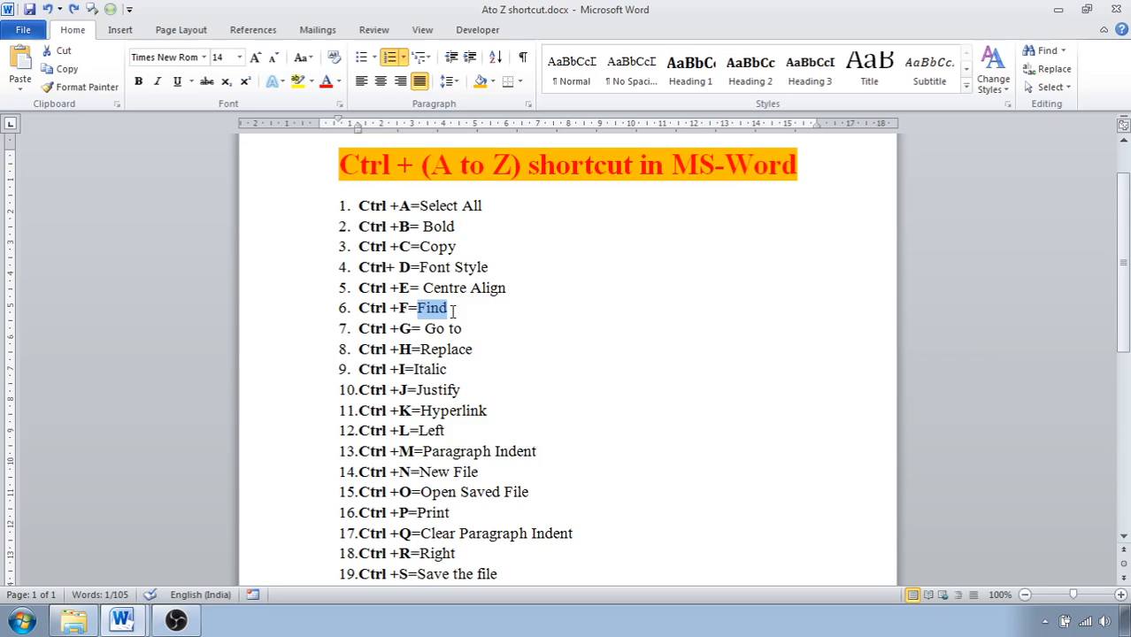
left_click(539, 342)
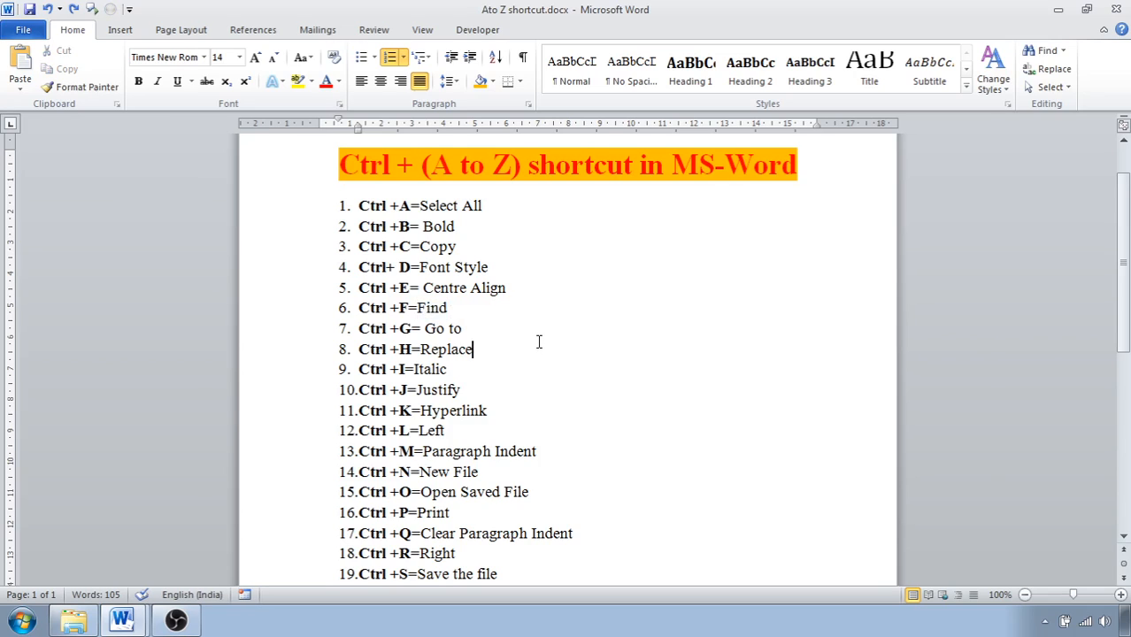
key("ctrl+f")
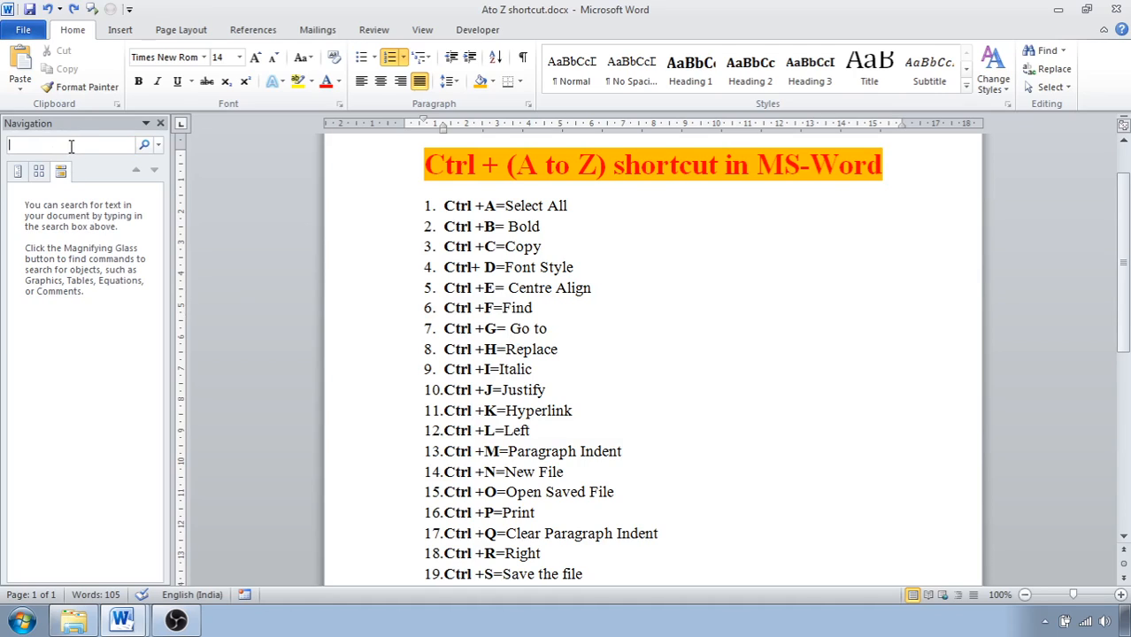
type("new")
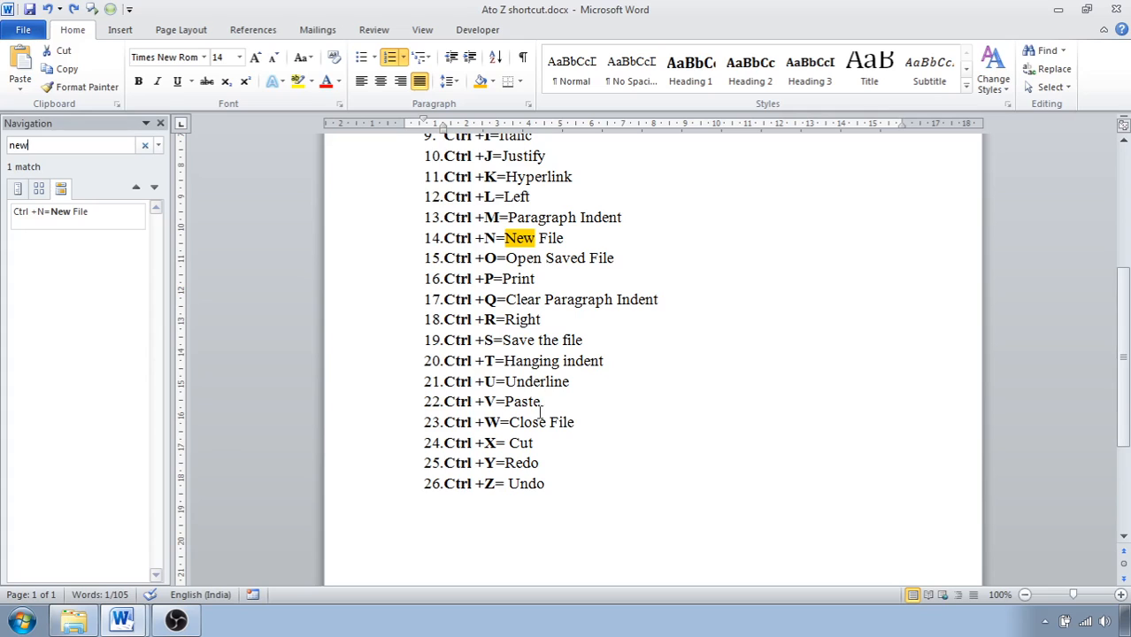
left_click(160, 125)
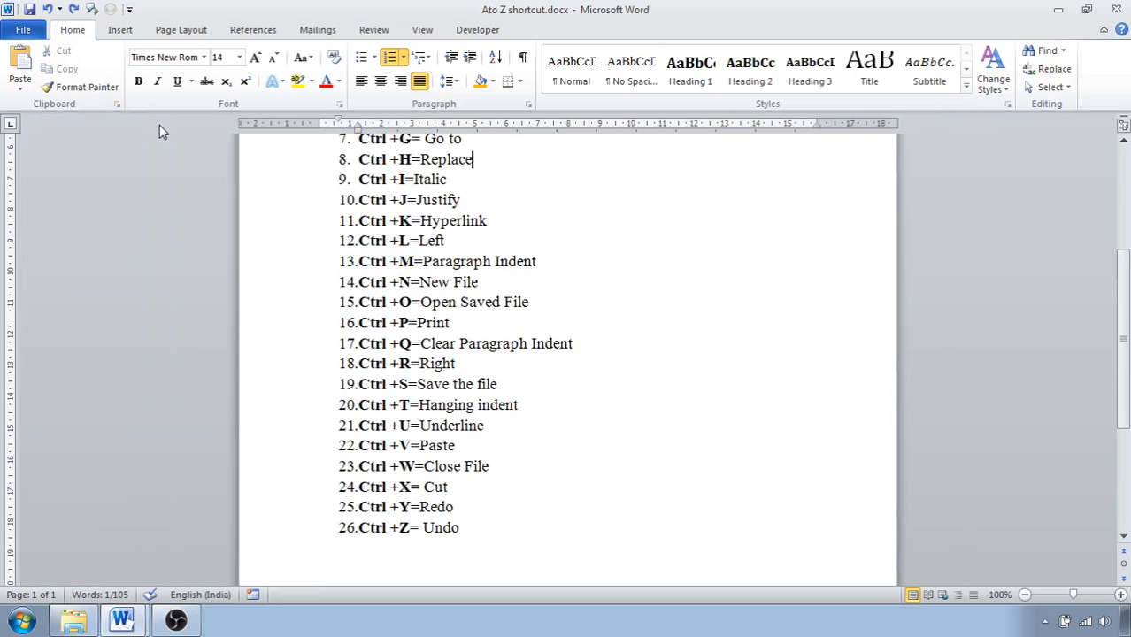
scroll(424, 259, "up", 2)
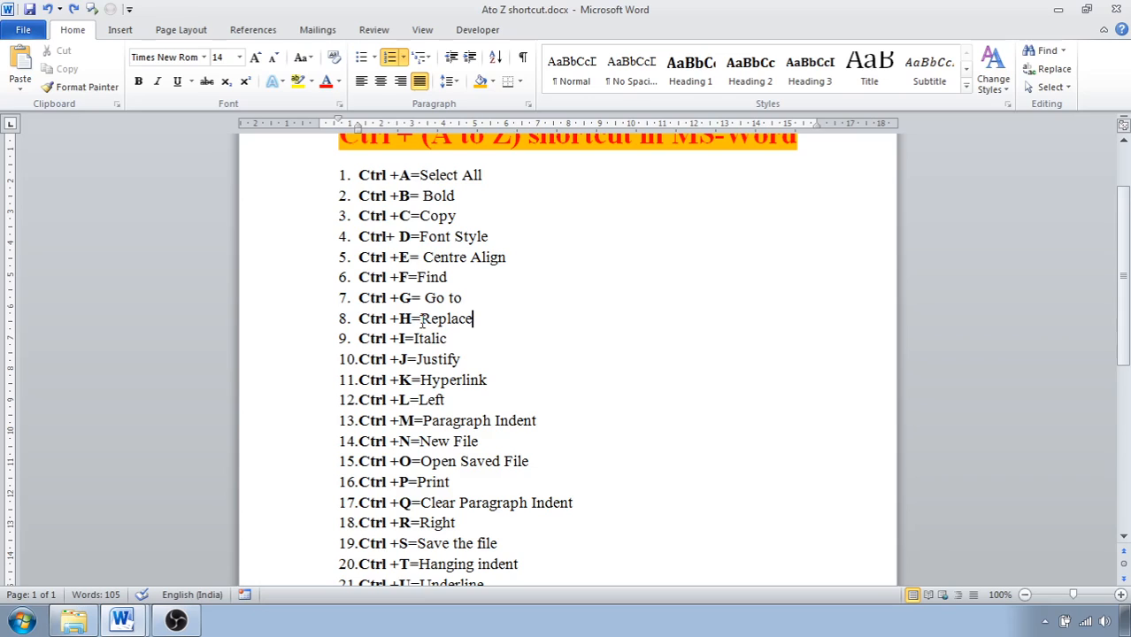
Select the text "Go to" in the seventh list item, open Go To and examine the target types from Section to Footnote, returning to Page.
left_click_drag(426, 300, 461, 301)
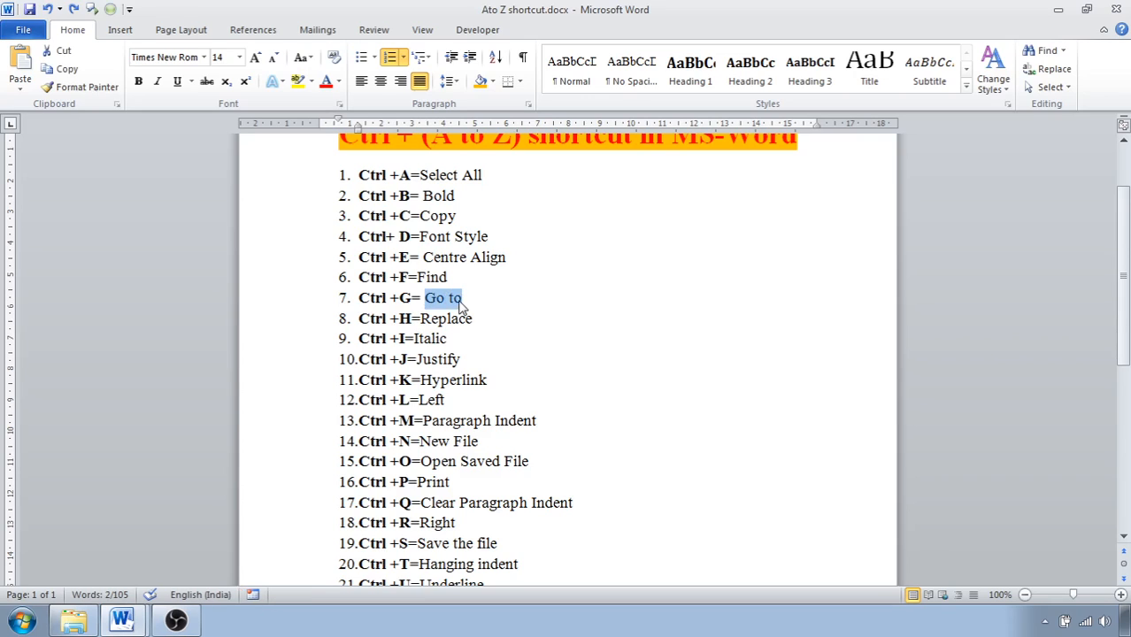
key("ctrl+g")
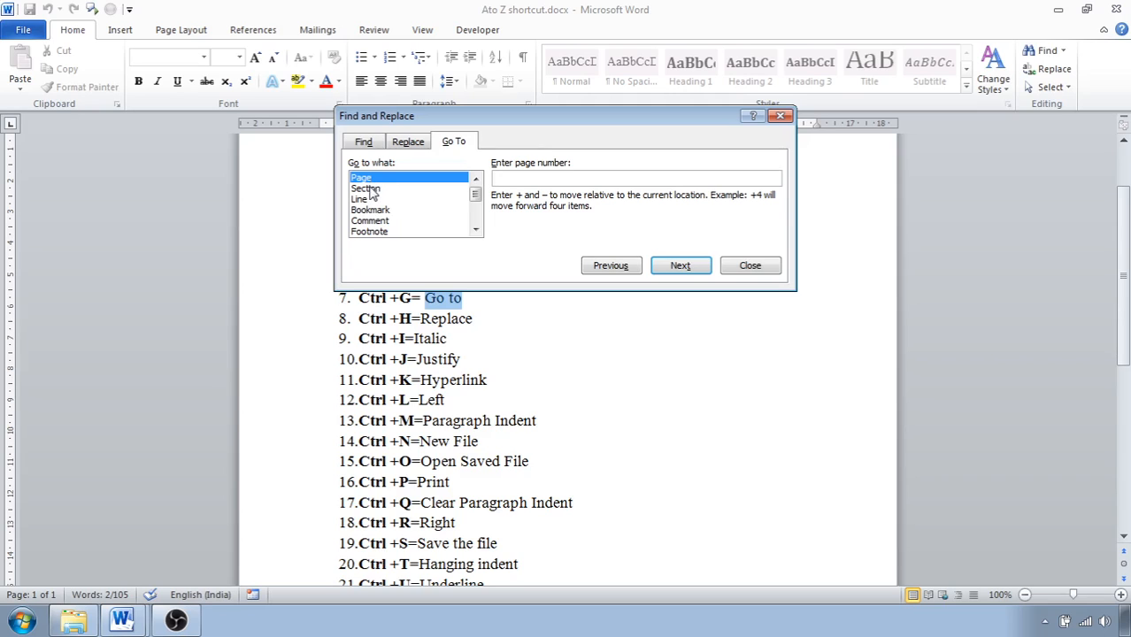
left_click(370, 190)
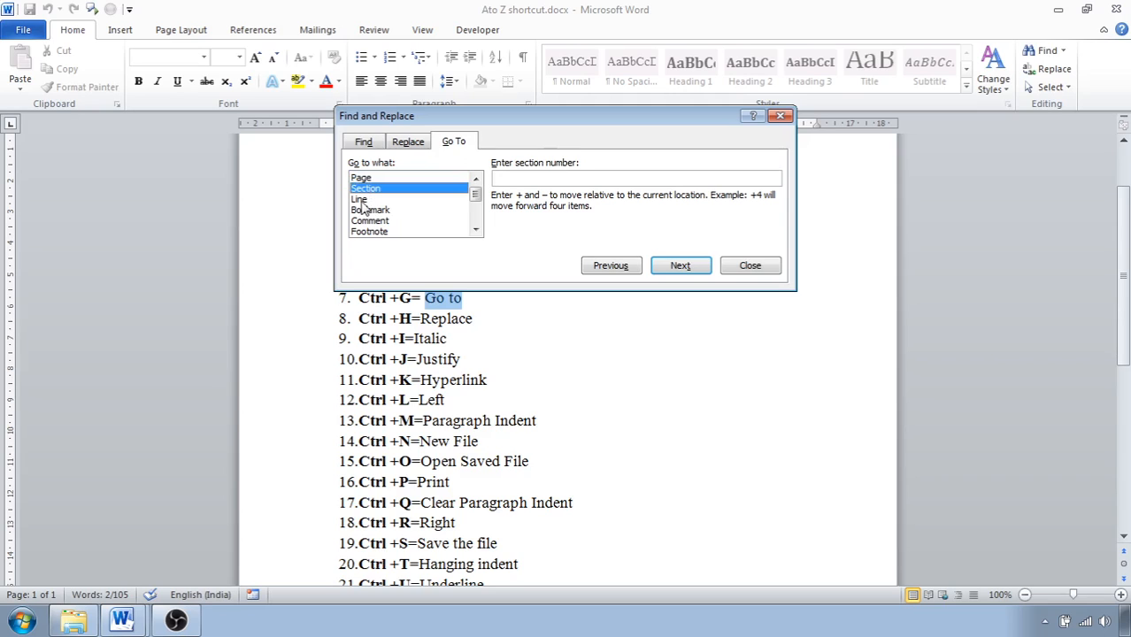
left_click(363, 202)
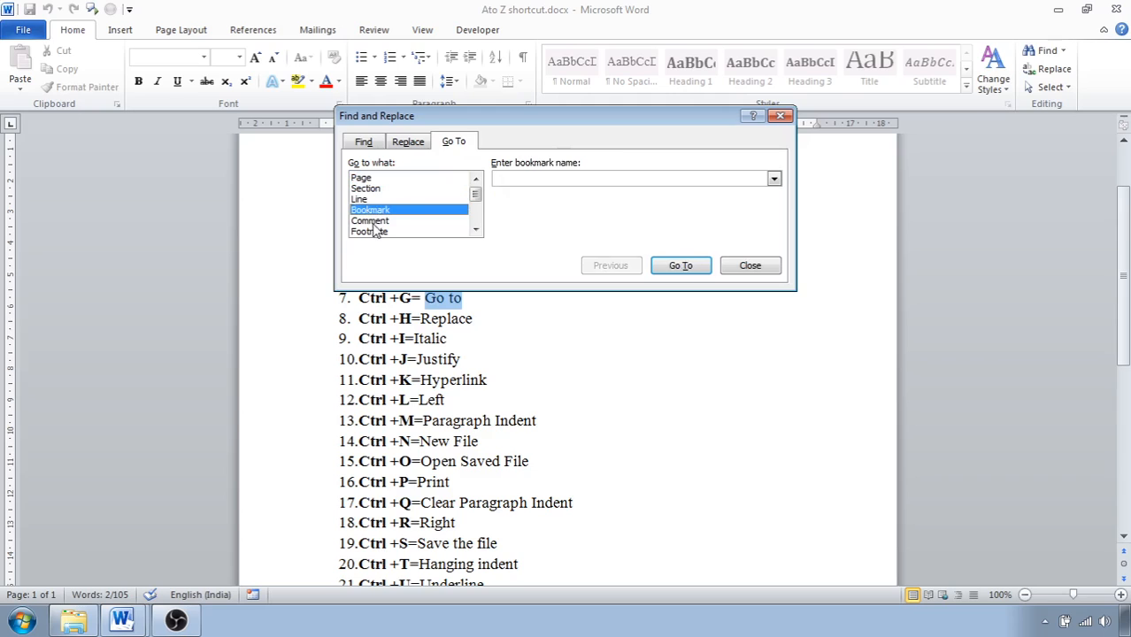
left_click(370, 221)
left_click(373, 232)
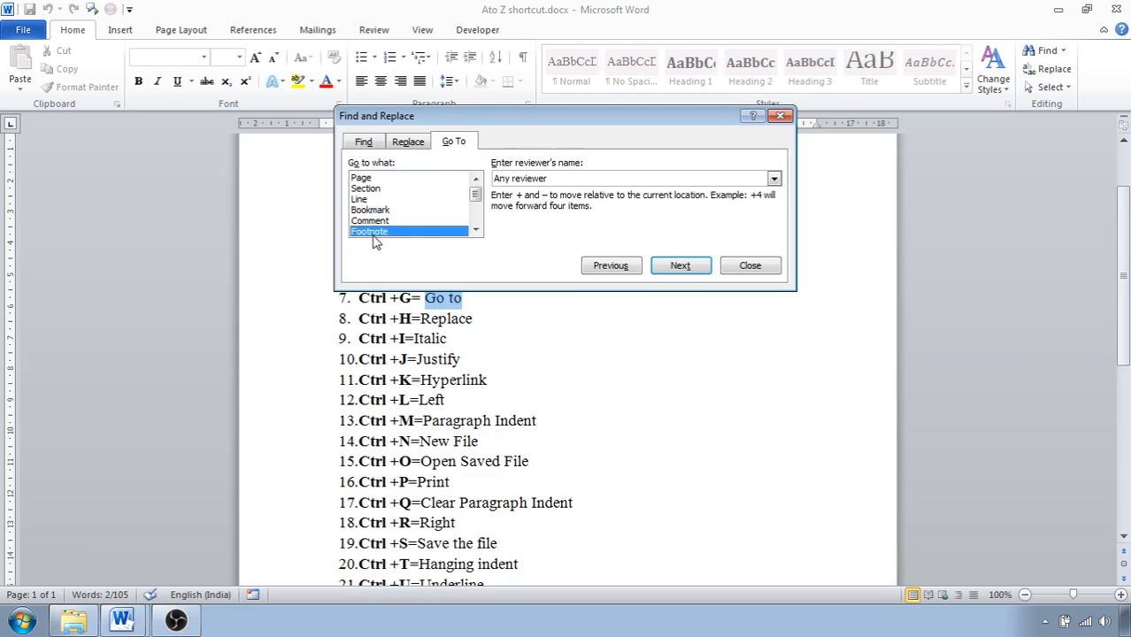
left_click(370, 180)
left_click(372, 190)
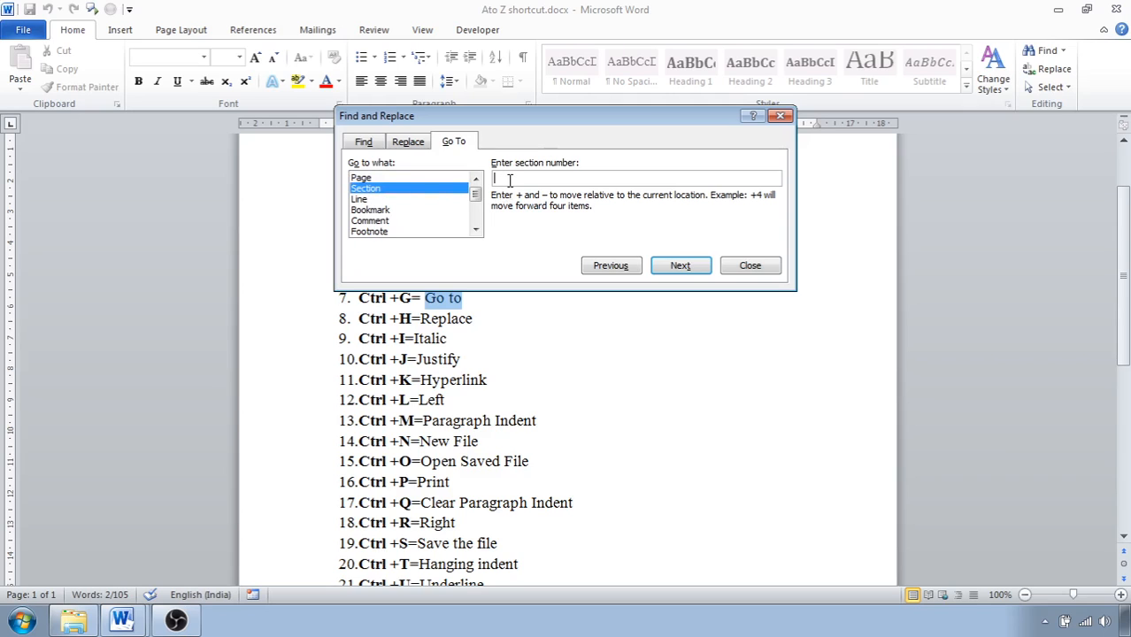
left_click(386, 178)
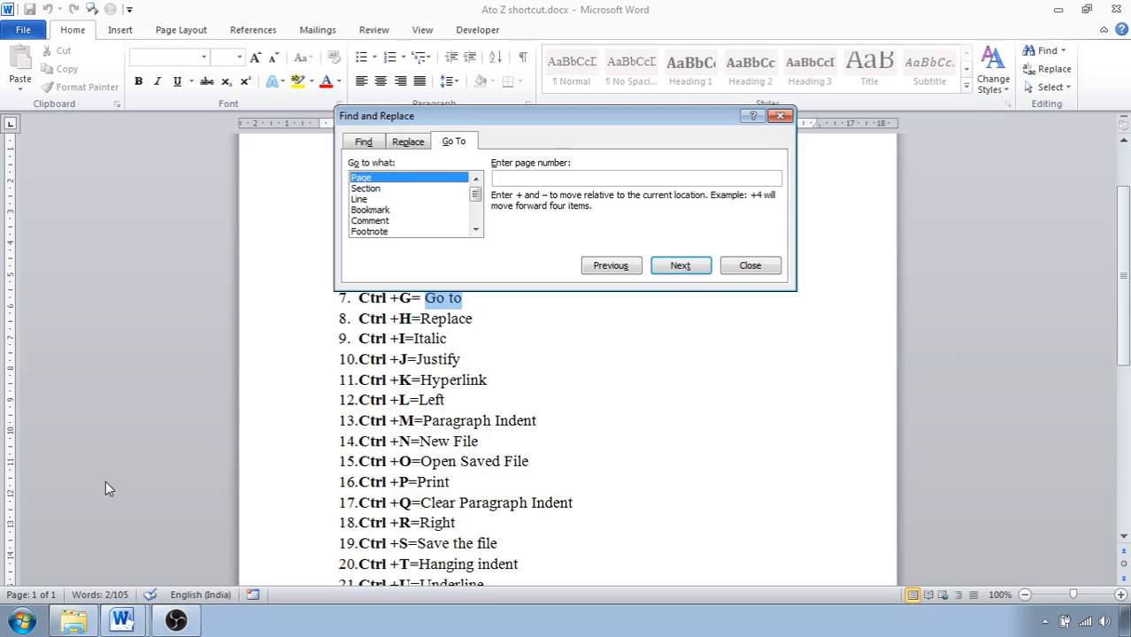
Extend the document to four pages with blank lines and page breaks after the last list item, and close Go To.
left_click(625, 486)
left_click_drag(1122, 341, 1122, 500)
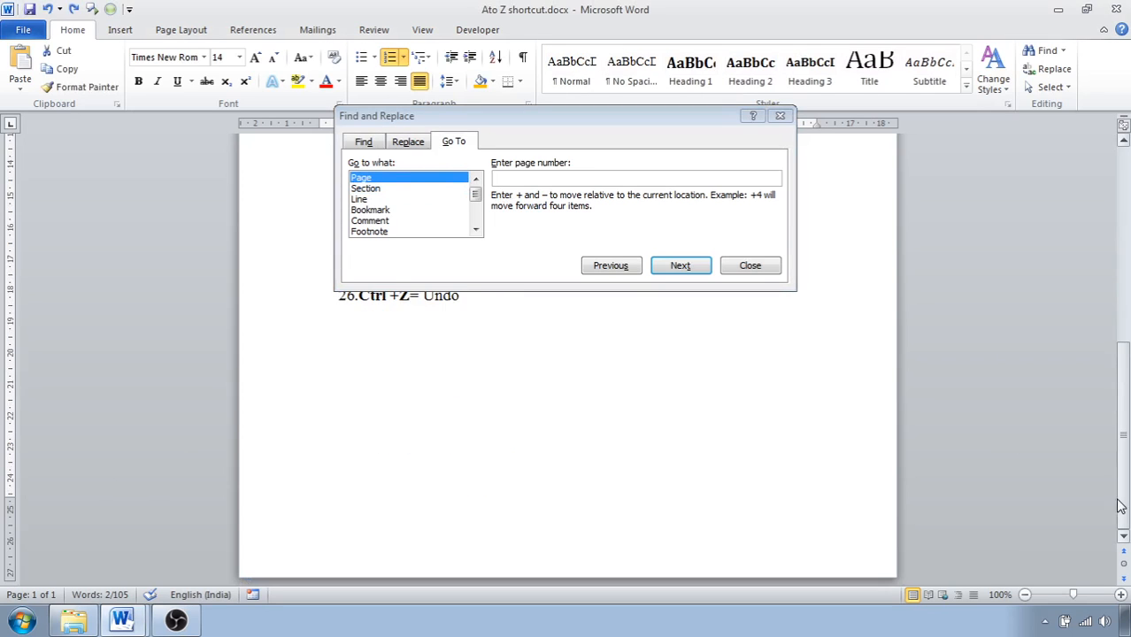
left_click(613, 479)
key("Return")
key("Return")
key("Return")
key("Return")
key("Return")
key("Return")
key("Return")
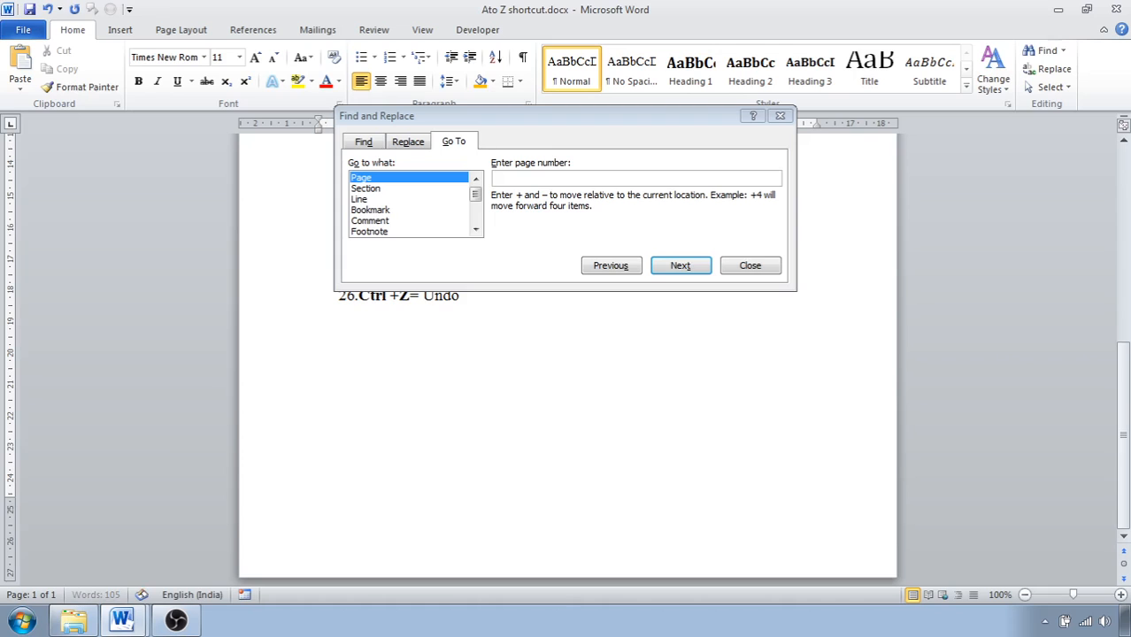
key("Return")
key("Return")
key("Return")
key("Return")
key("Return")
key("Return")
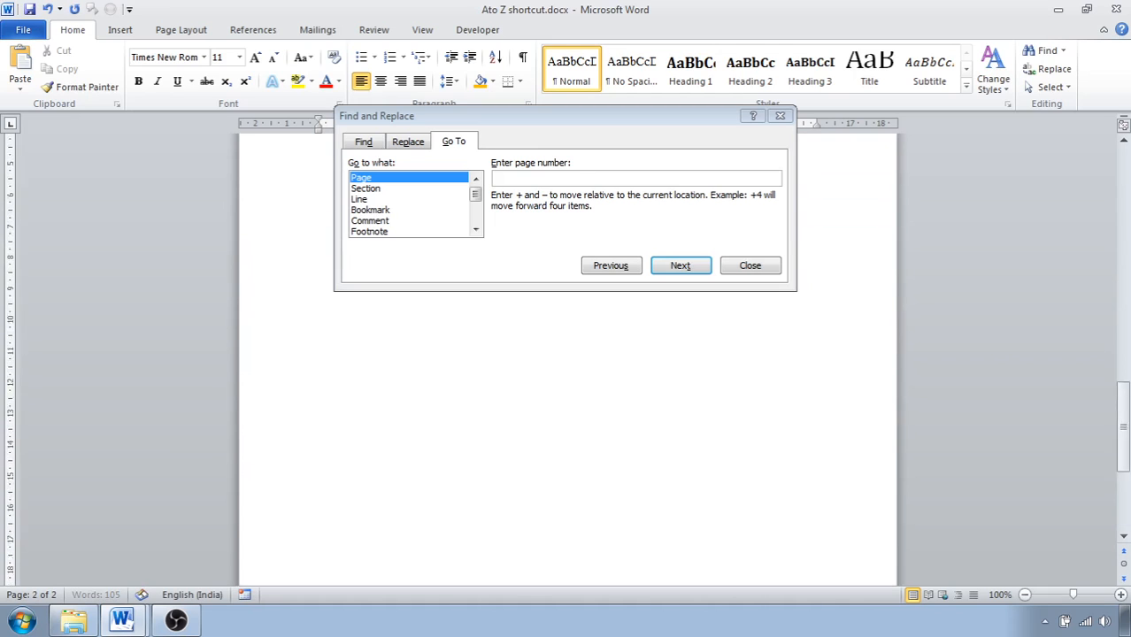
key("ctrl+Return")
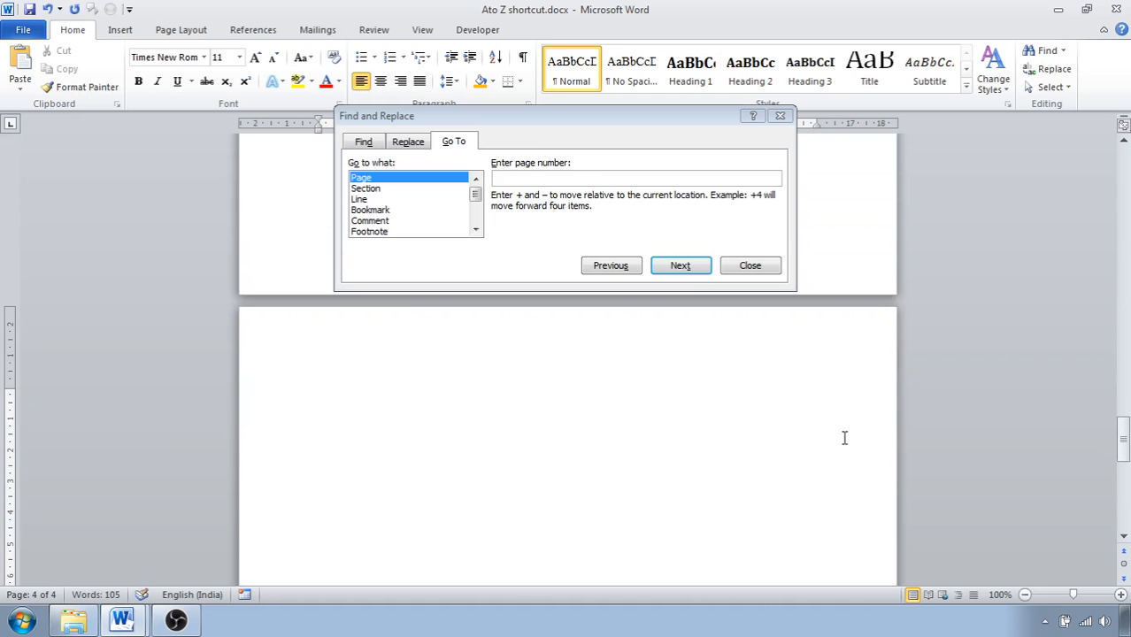
key("ctrl+Return")
key("Return")
key("Return")
key("Return")
key("Return")
key("Return")
key("Return")
key("Return")
key("Return")
key("Return")
key("Return")
key("Return")
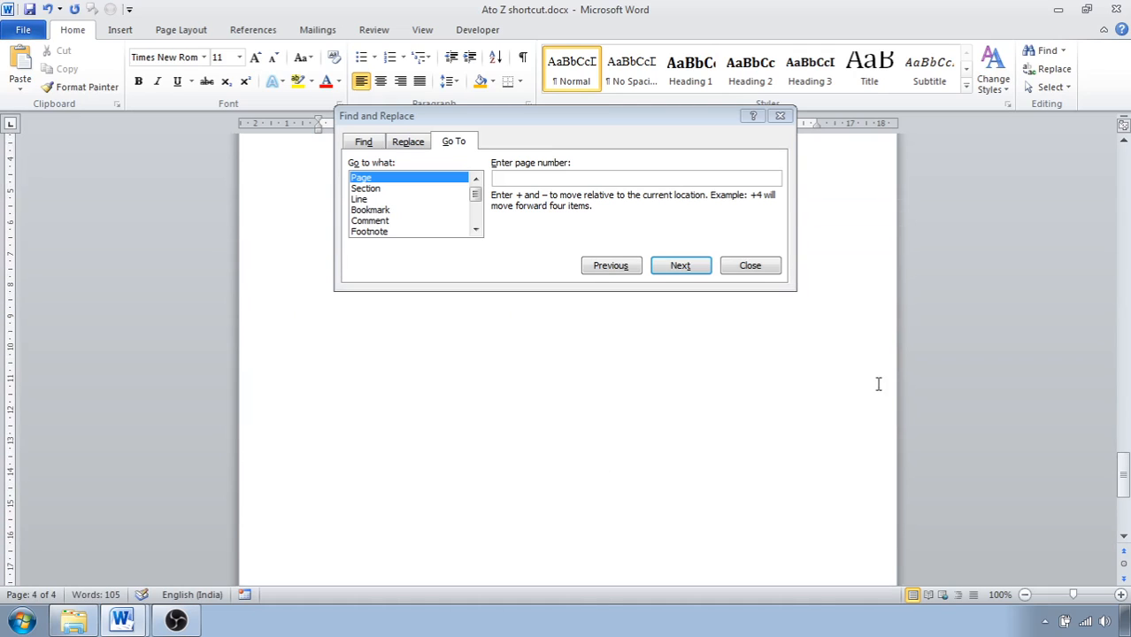
left_click_drag(1125, 473, 1125, 163)
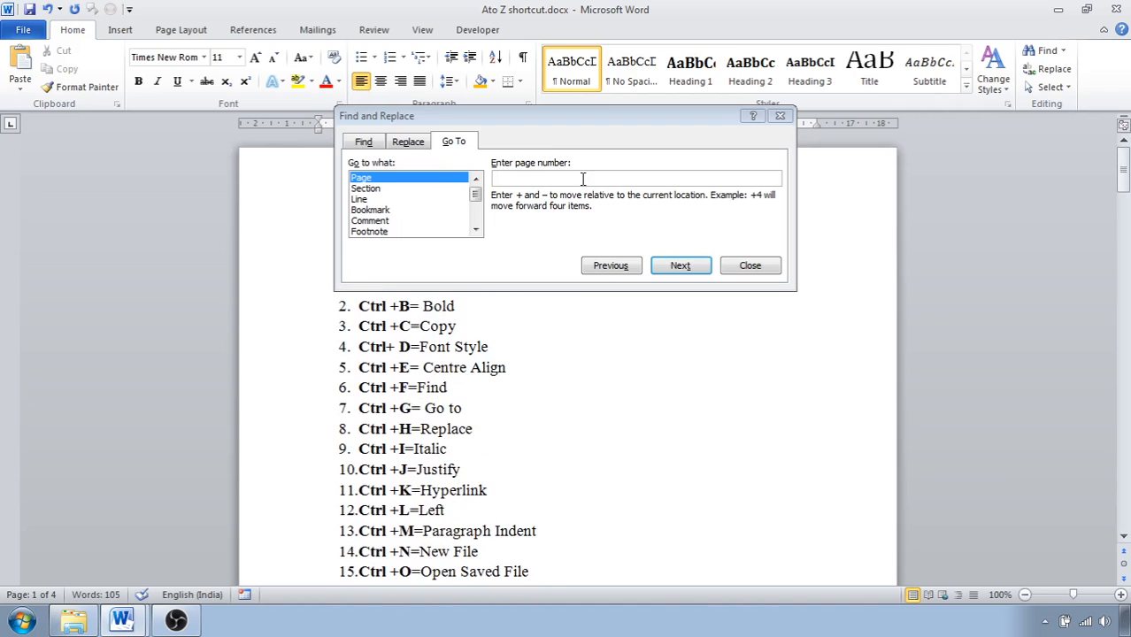
left_click(728, 268)
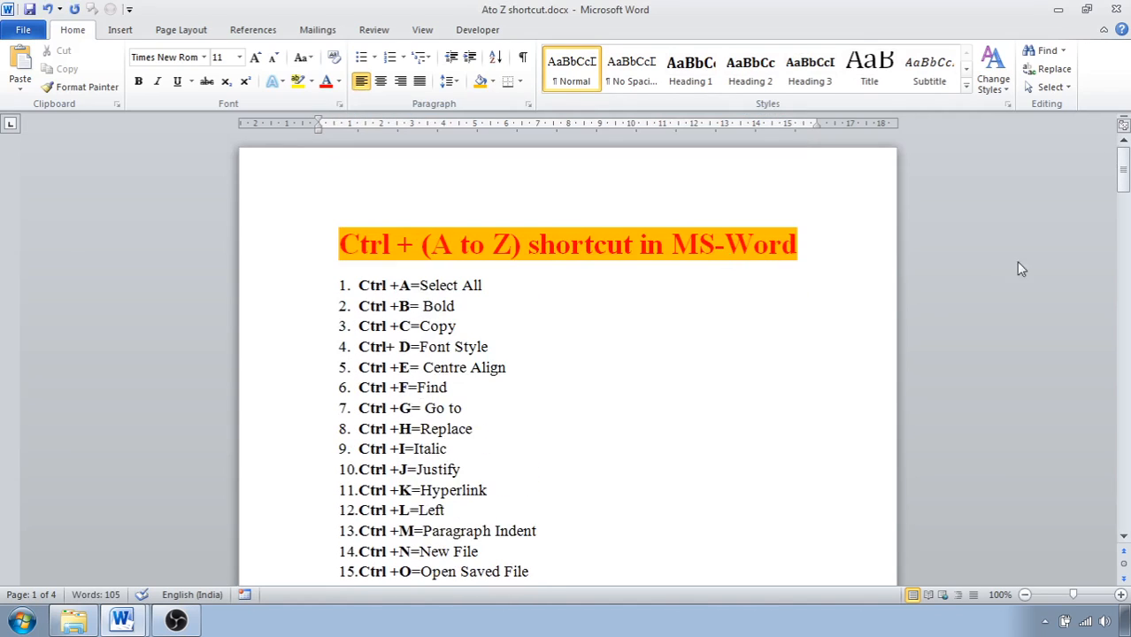
Enter the text "hello" on the fourth page and return to the start of the document.
left_click_drag(1123, 188, 1107, 463)
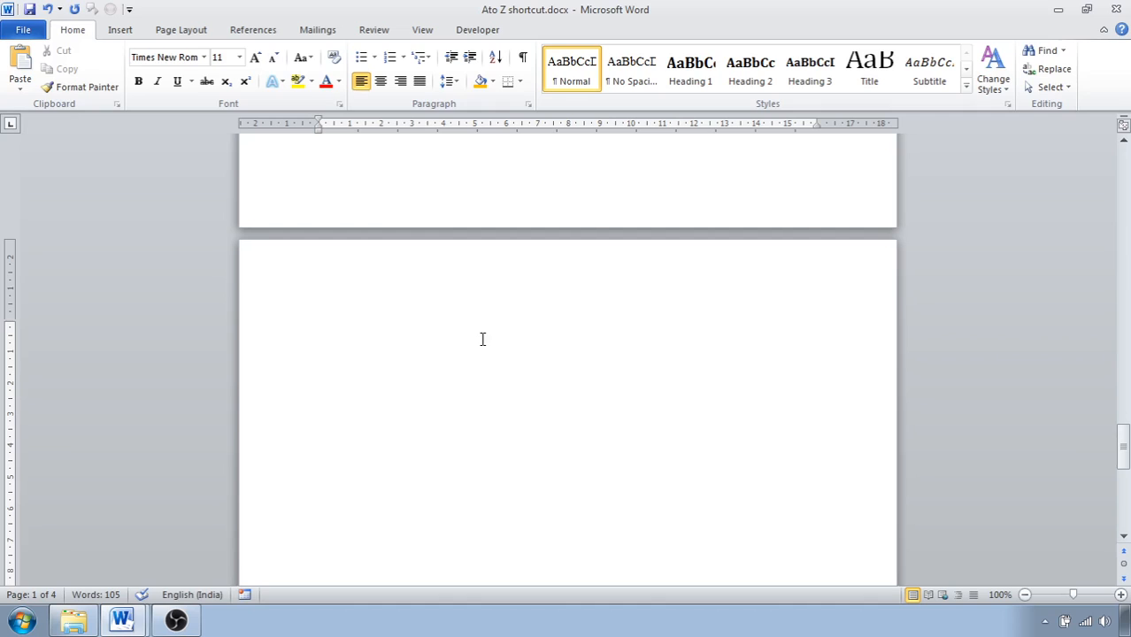
left_click(500, 312)
type("hello")
left_click_drag(1124, 447, 1125, 169)
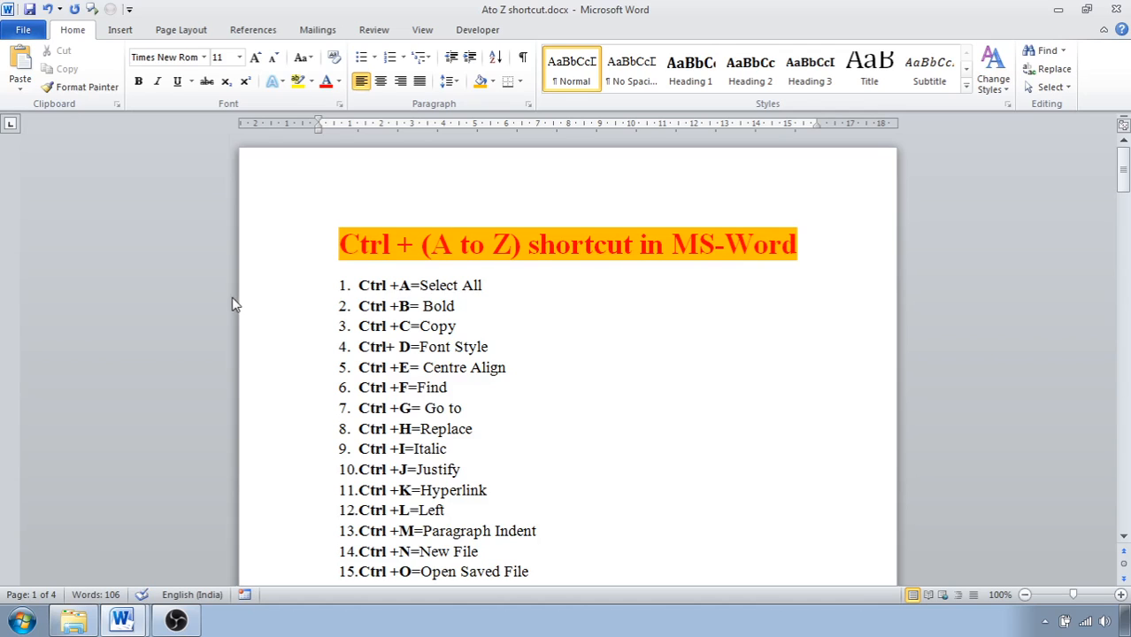
Jump to page 4 with Go To, return to page 1 the same way, and close Go To.
key("ctrl+g")
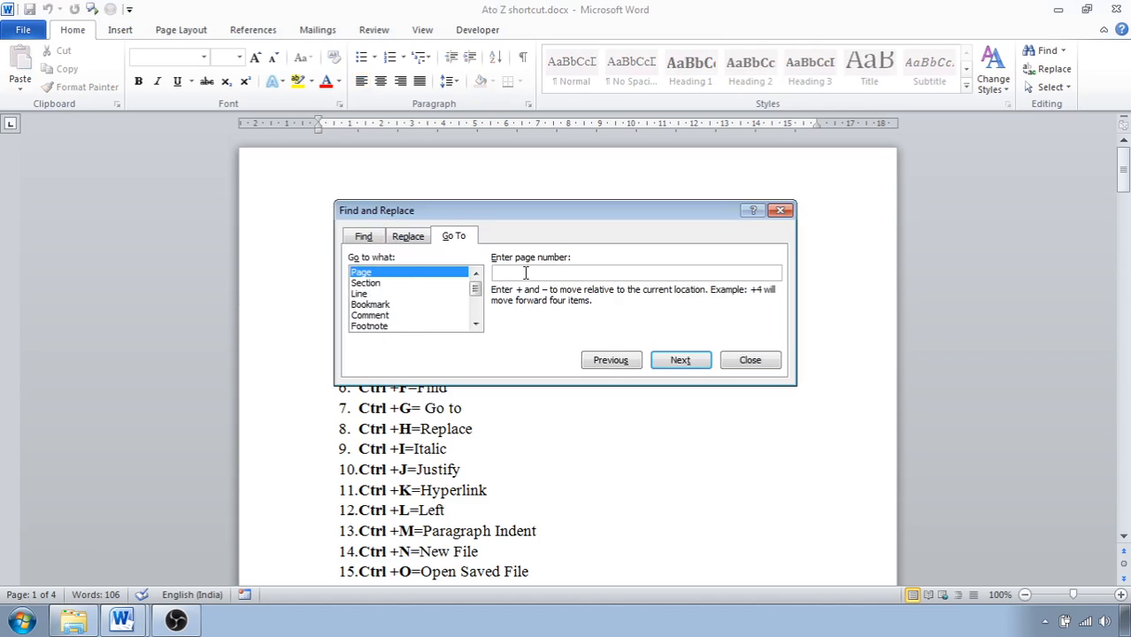
type("4")
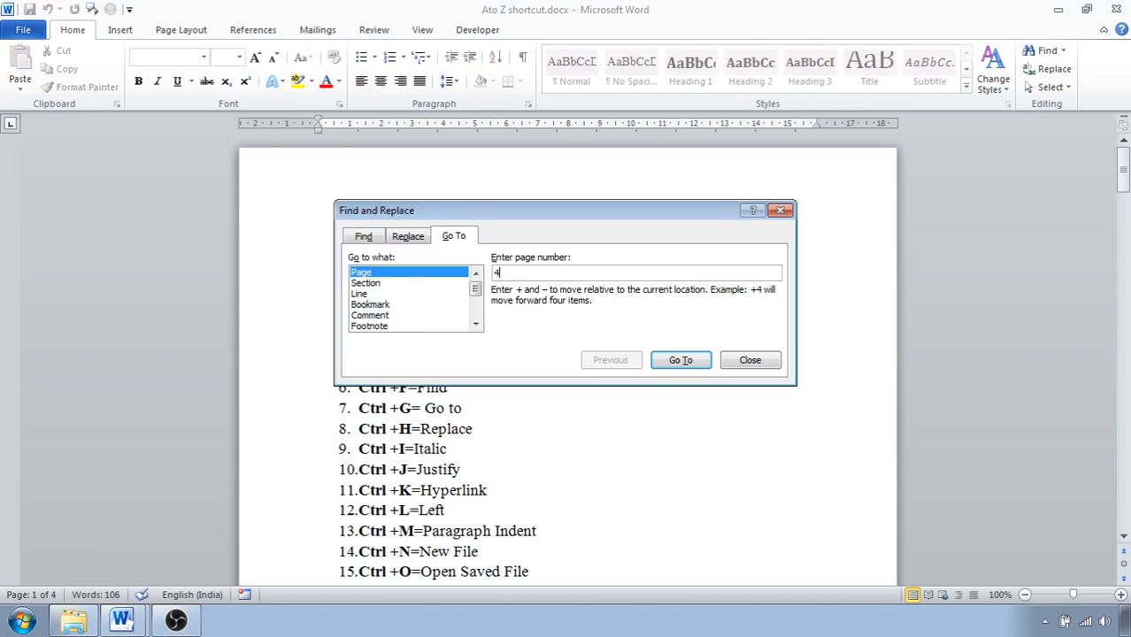
left_click(674, 362)
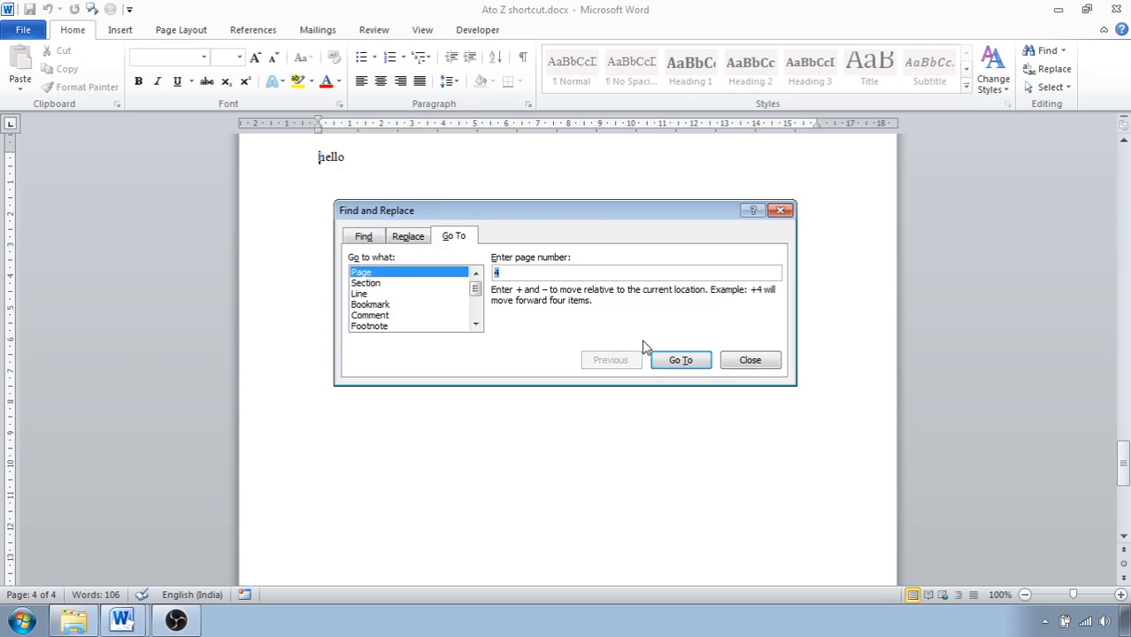
left_click(514, 272)
key("BackSpace")
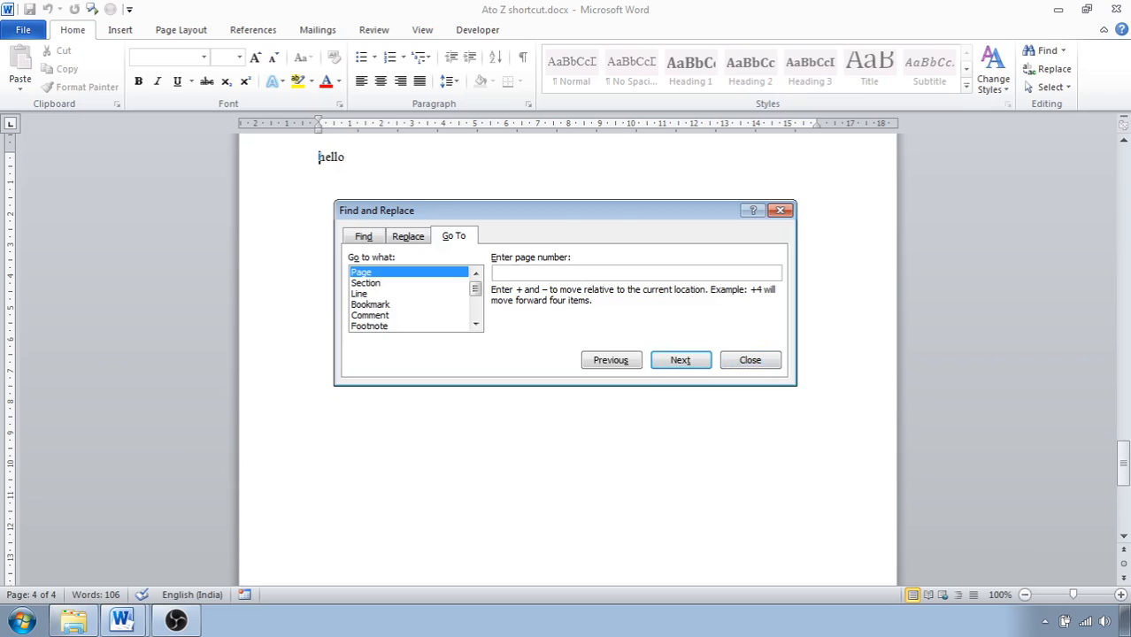
type("1")
left_click(656, 361)
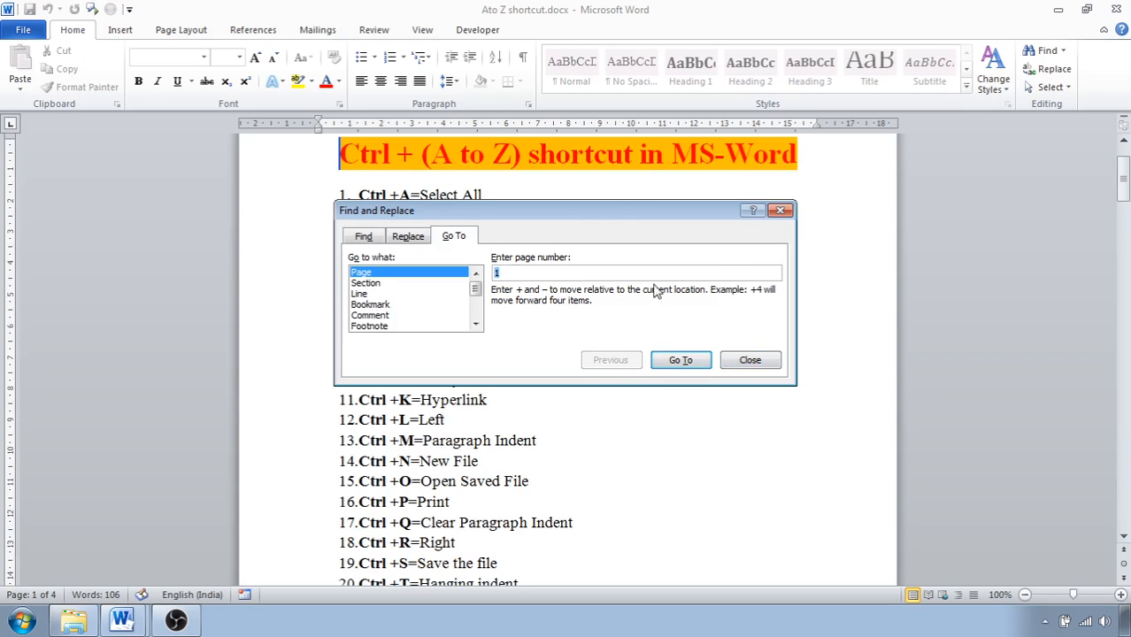
left_click(750, 360)
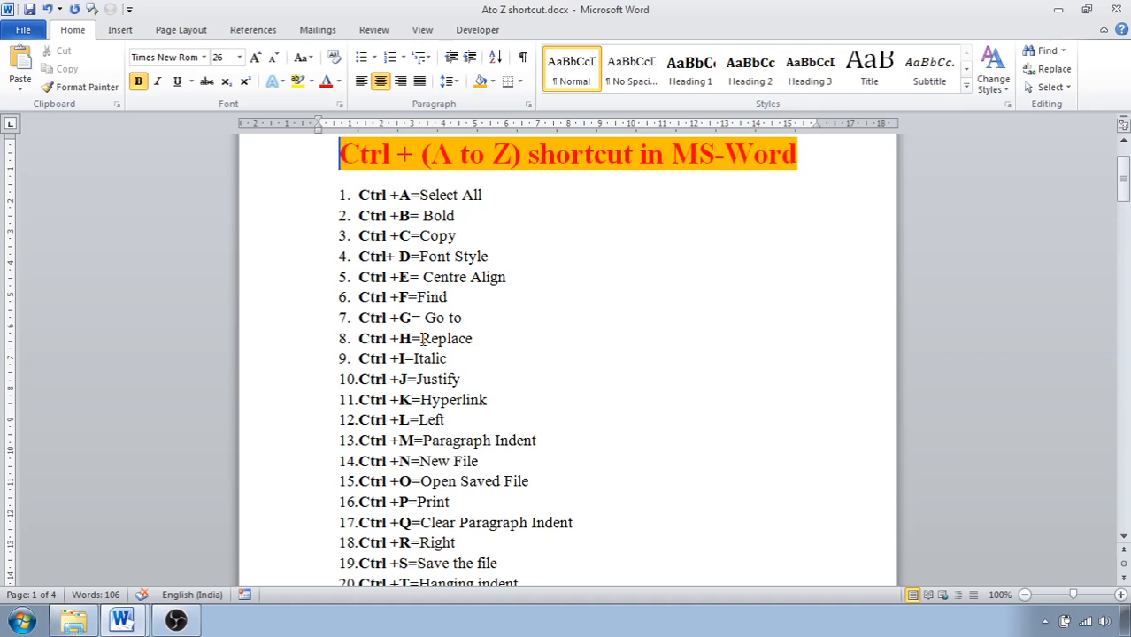
Replace all occurrences of "new" with "New" in the document and close Find and Replace.
key("ctrl+h")
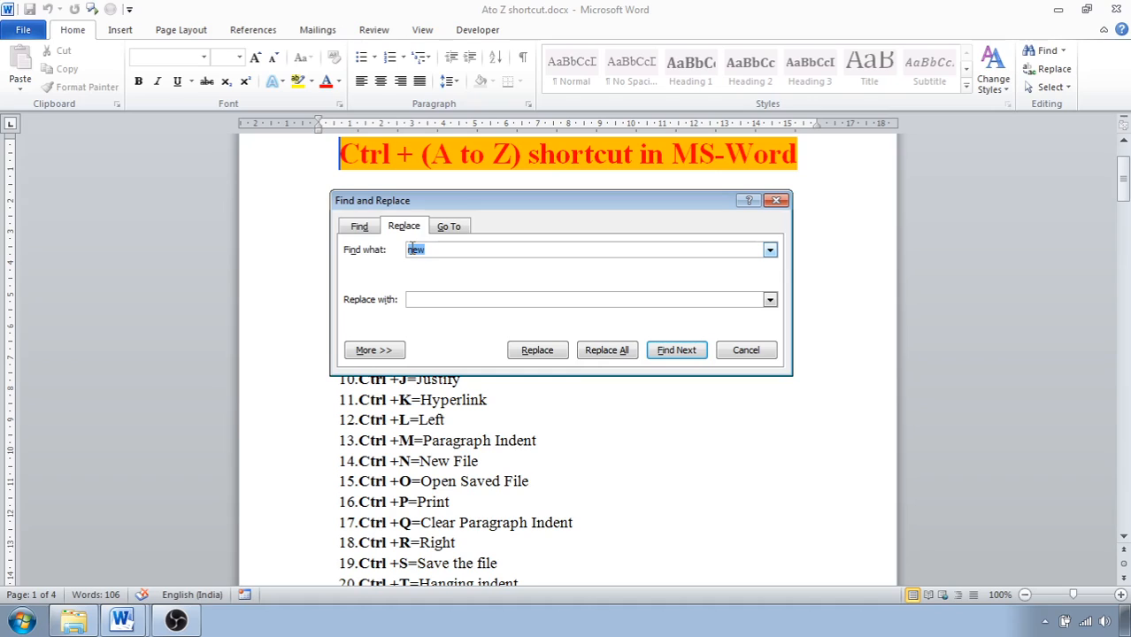
left_click(423, 299)
type("New")
left_click(678, 350)
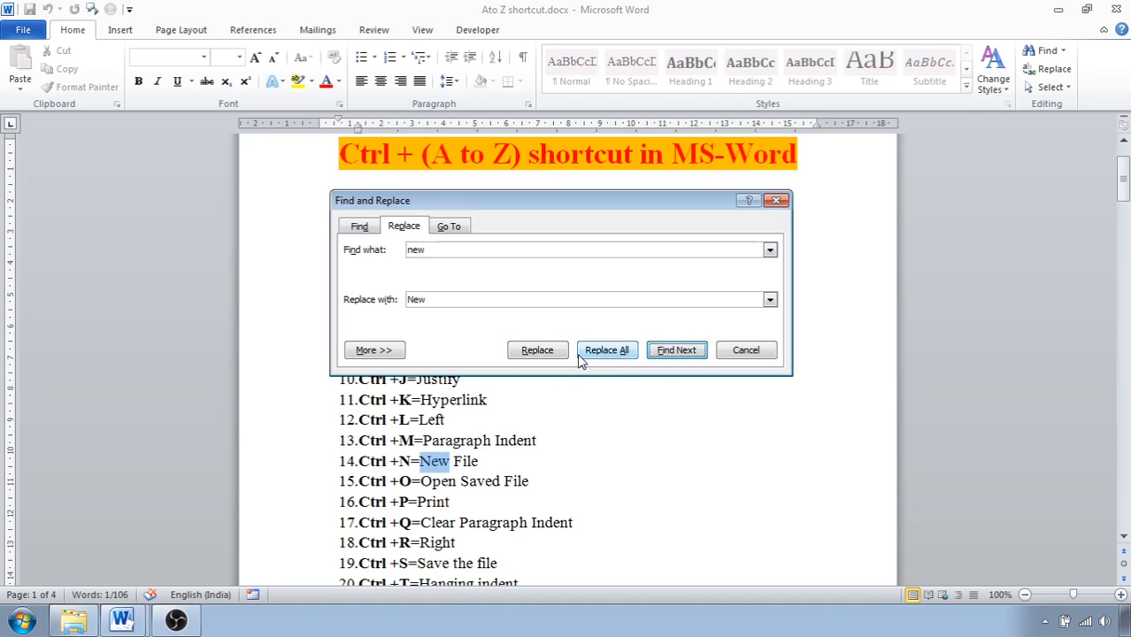
left_click(601, 354)
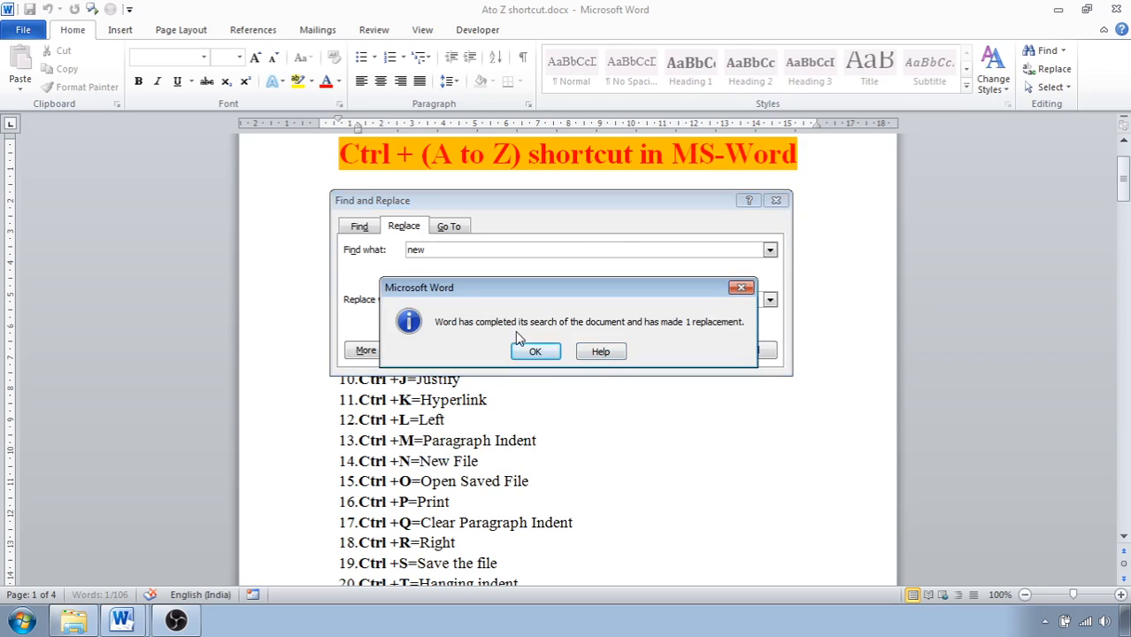
left_click(531, 352)
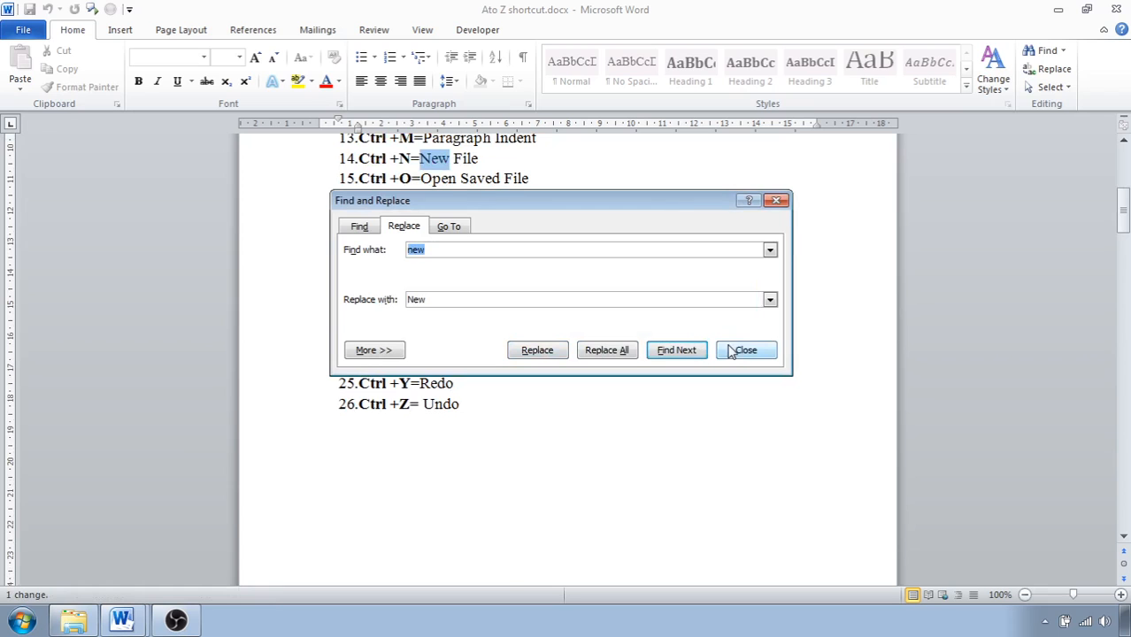
left_click(745, 351)
Italicise the word "Italic" in the ninth list item and remove the italics again.
scroll(498, 305, "up", 5)
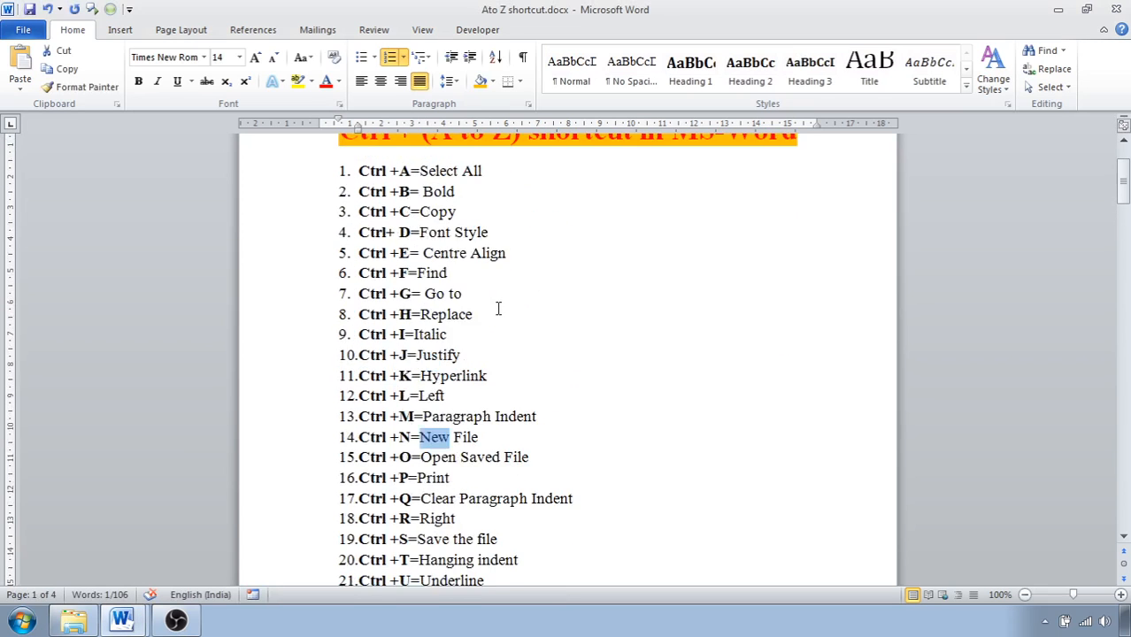
scroll(498, 308, "up", 1)
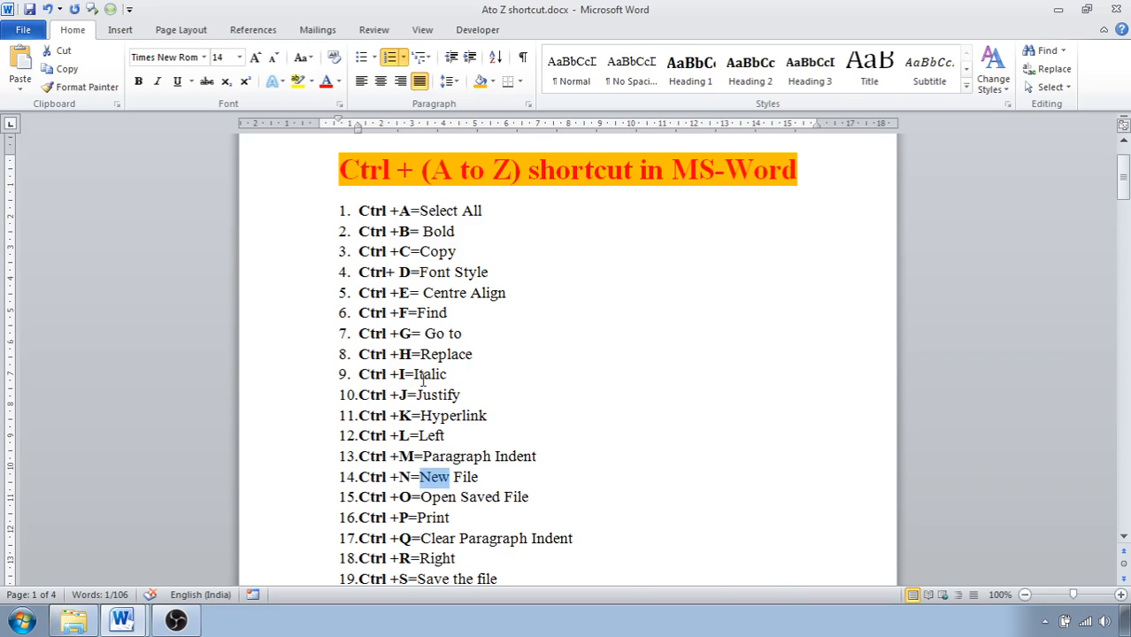
left_click_drag(416, 374, 454, 379)
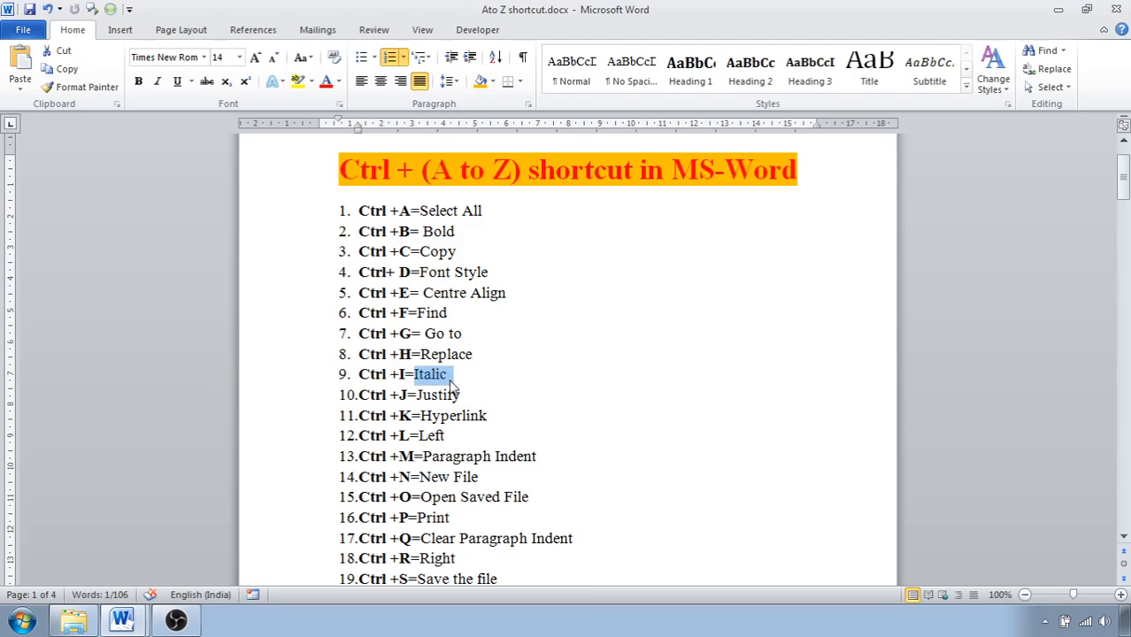
key("ctrl+i")
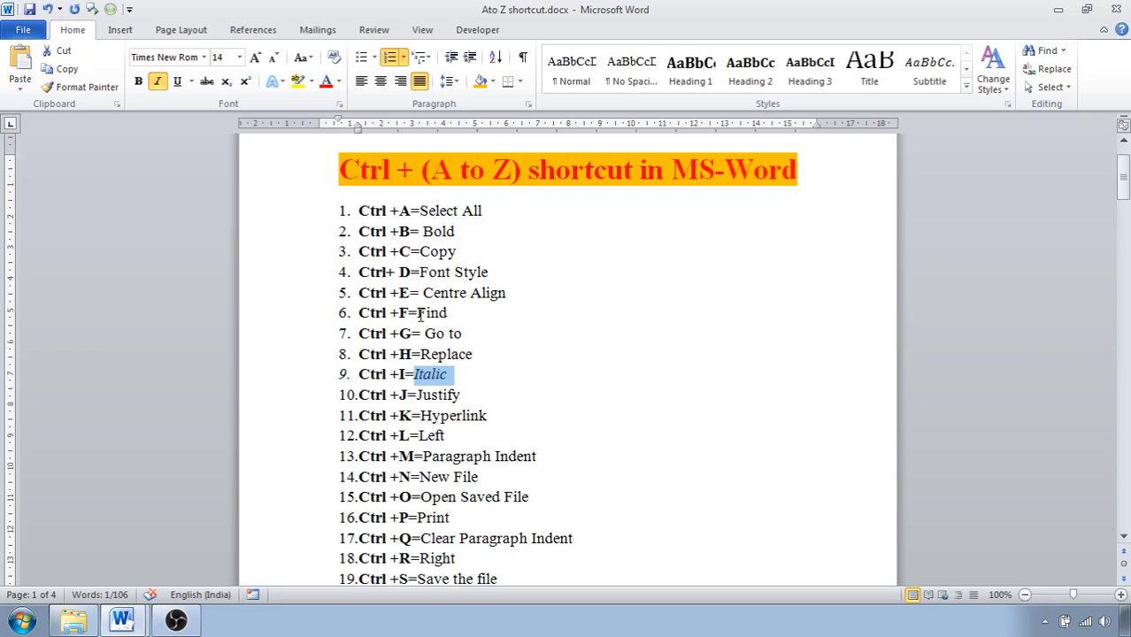
key("ctrl+i")
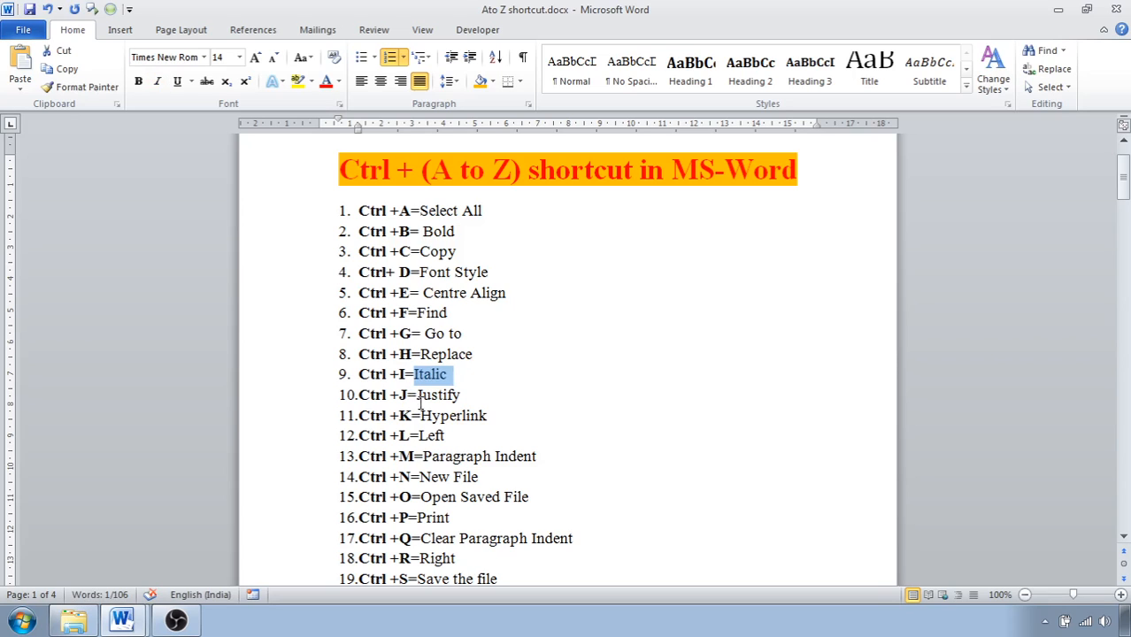
Insert sample paragraphs with =rand() in the blank space below the last list item.
scroll(420, 403, "down", 8)
double_click(368, 450)
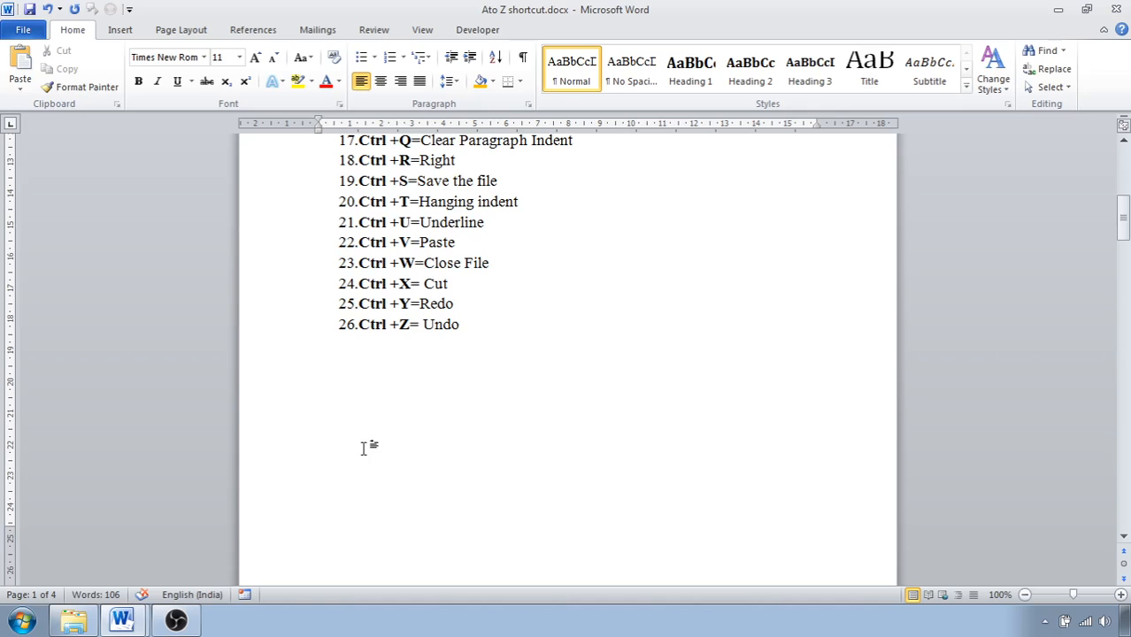
type("=rand()")
key("Return")
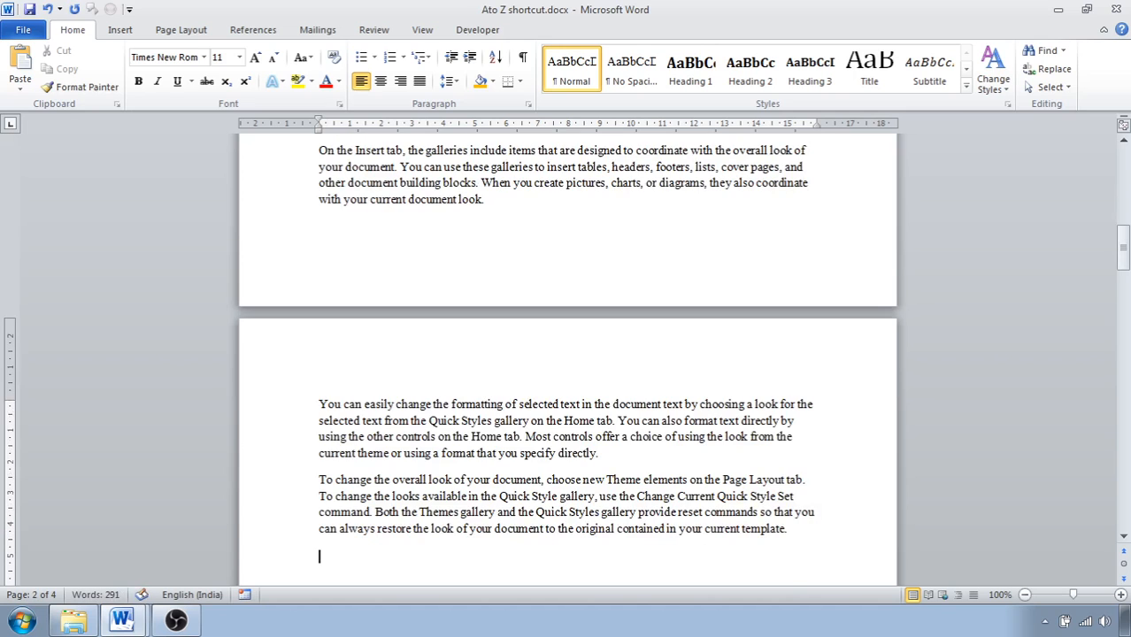
scroll(372, 394, "up", 3)
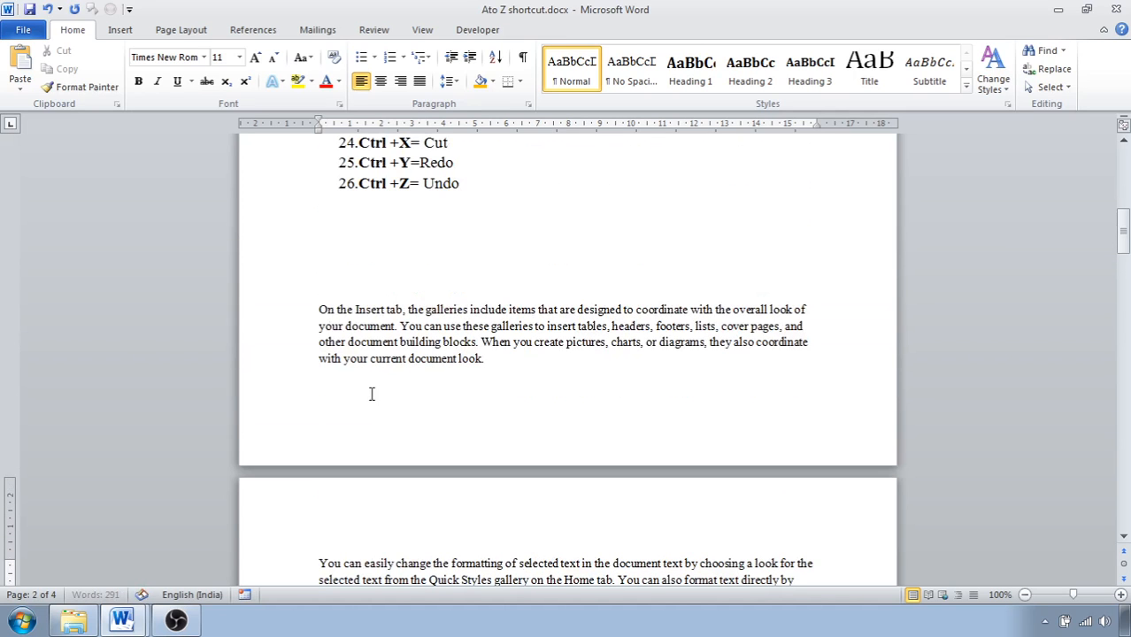
Insert a page break before the sample paragraph that starts with "On the Insert tab".
left_click(318, 285)
key("ctrl+Return")
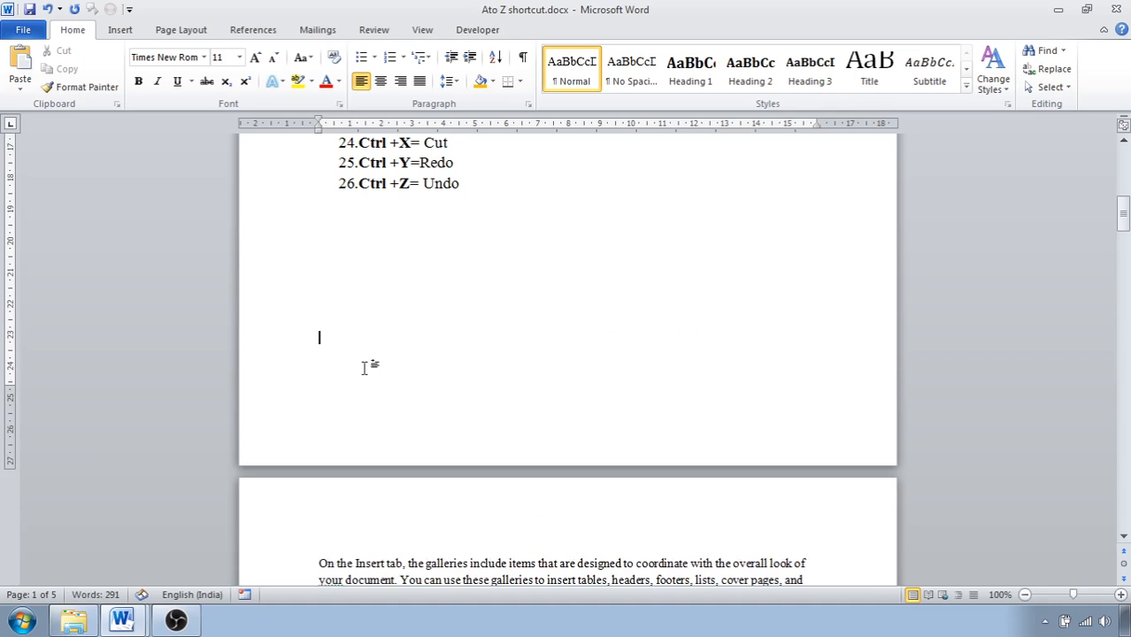
scroll(364, 368, "down", 5)
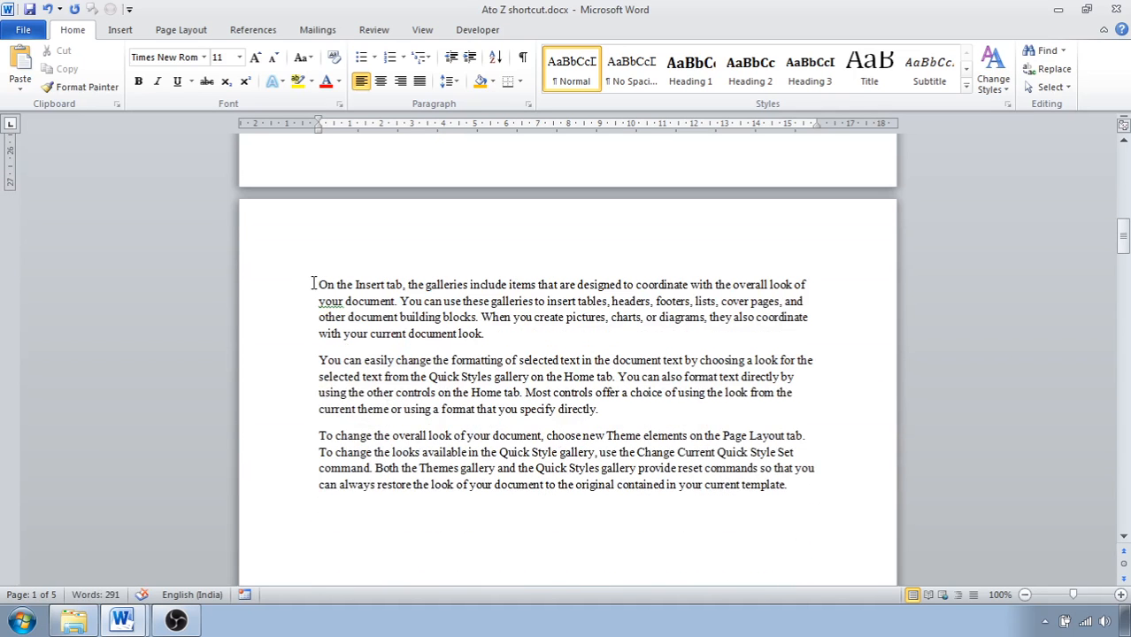
Justify the first sample paragraph on page 2, starting with "On the Insert tab".
scroll(325, 288, "up", 5)
scroll(325, 289, "up", 7)
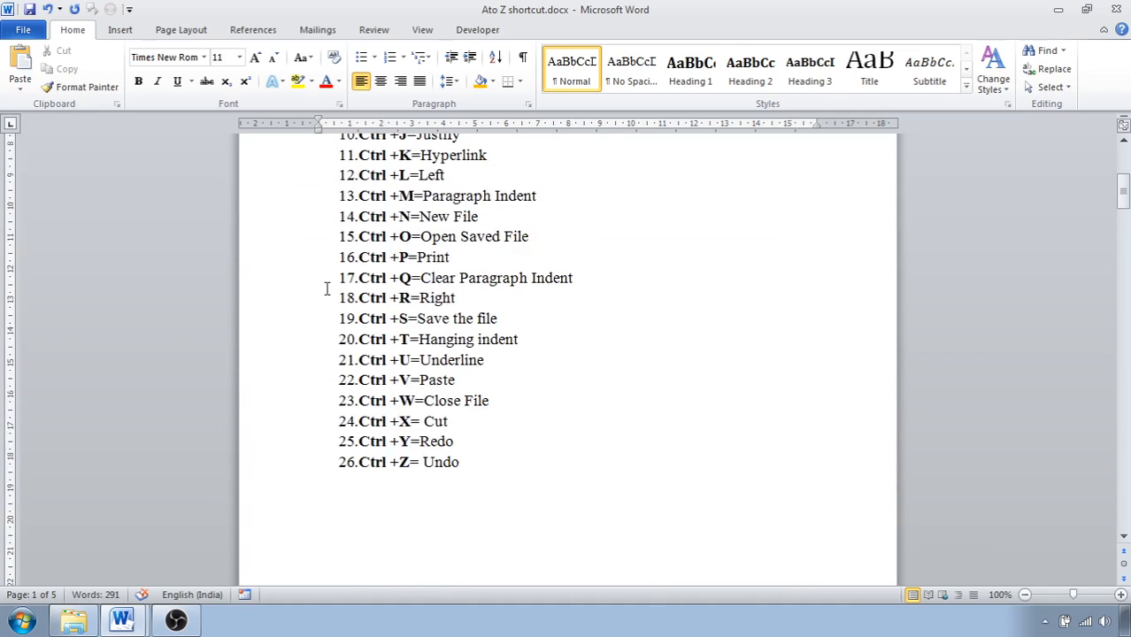
scroll(408, 315, "down", 8)
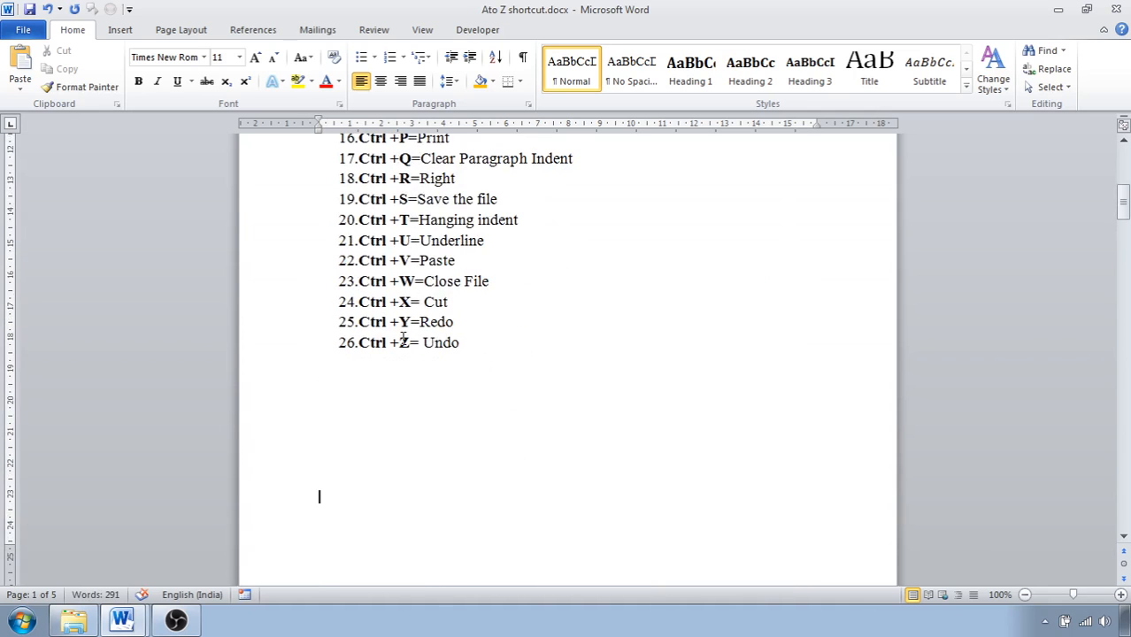
scroll(401, 337, "down", 2)
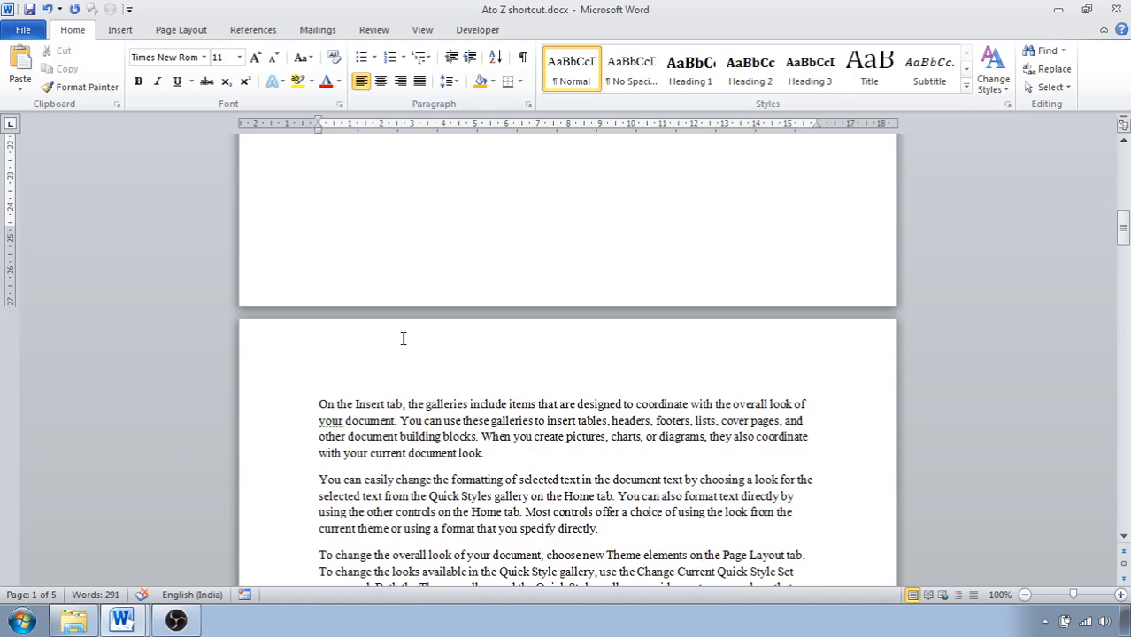
scroll(402, 338, "down", 3)
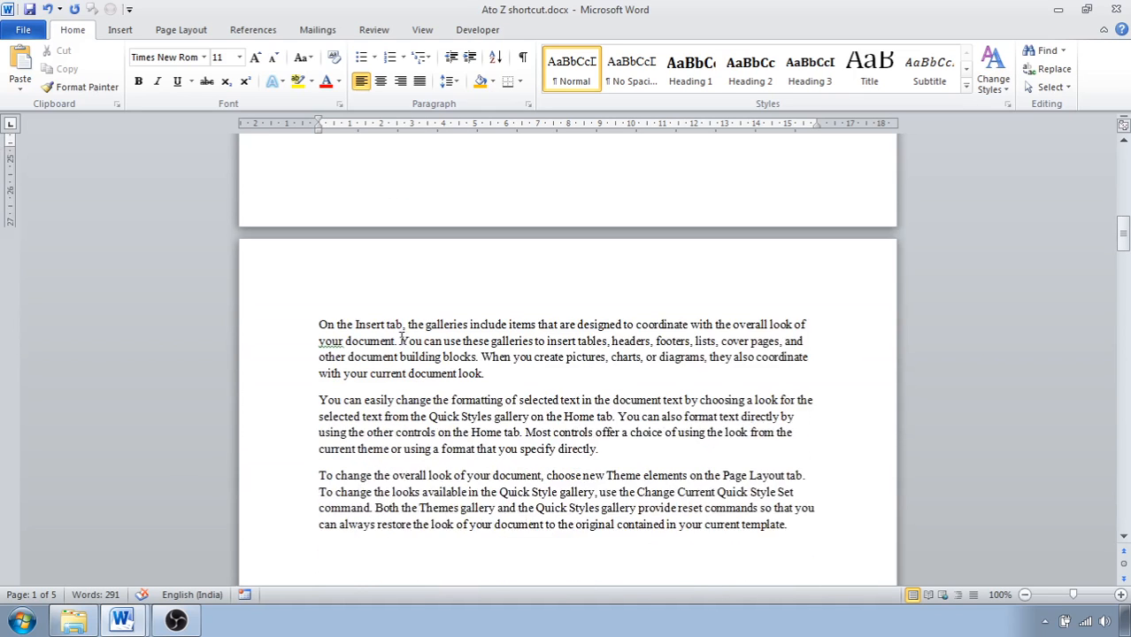
left_click_drag(318, 286, 721, 333)
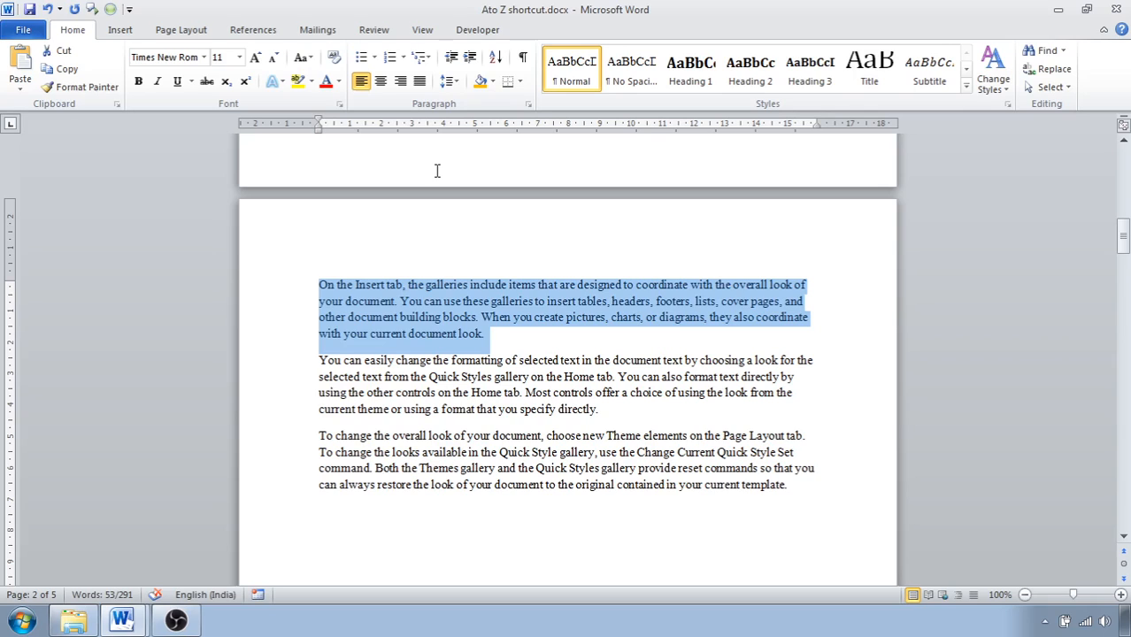
key("ctrl+j")
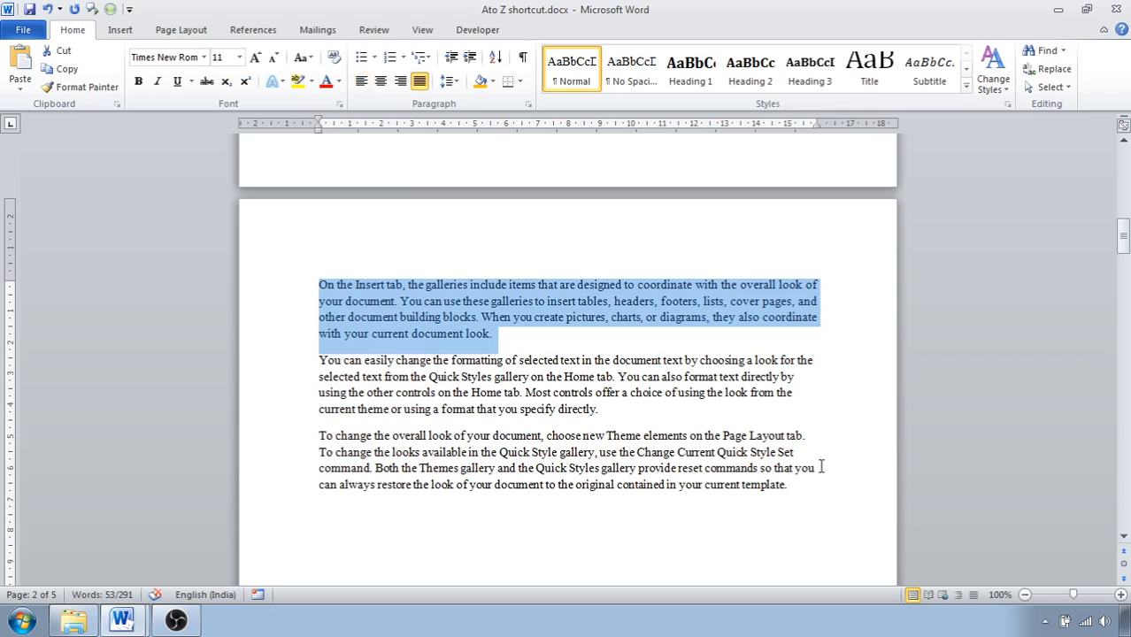
Open the Insert Hyperlink dialog for the word "Hyperlink" in the eleventh list item and close it without adding a link.
scroll(811, 443, "up", 4)
scroll(724, 443, "up", 7)
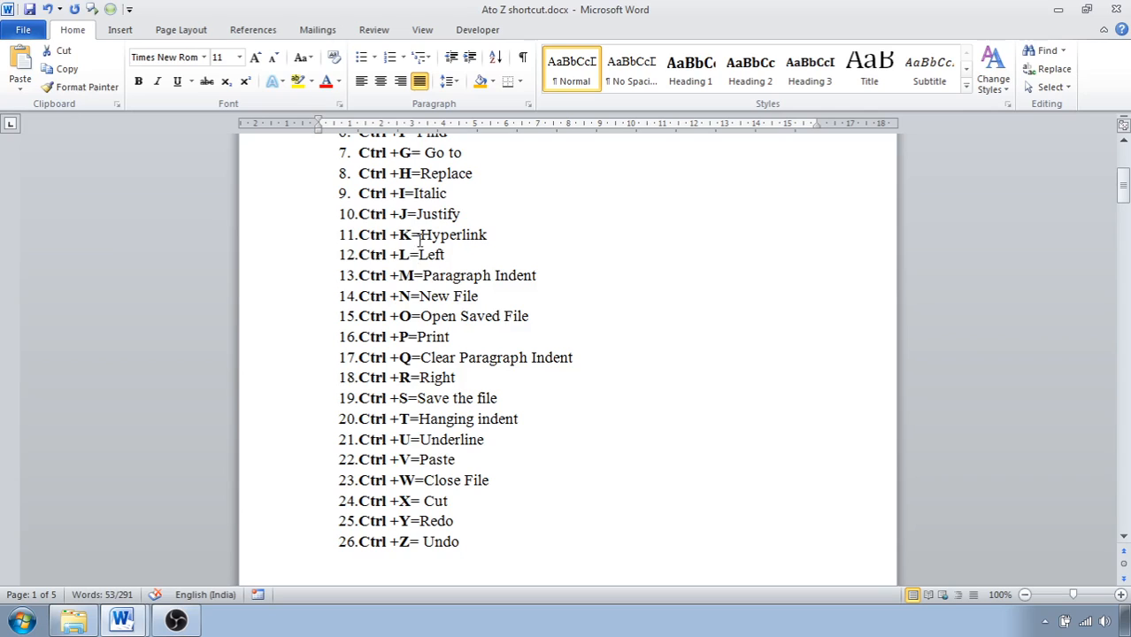
scroll(428, 247, "up", 1)
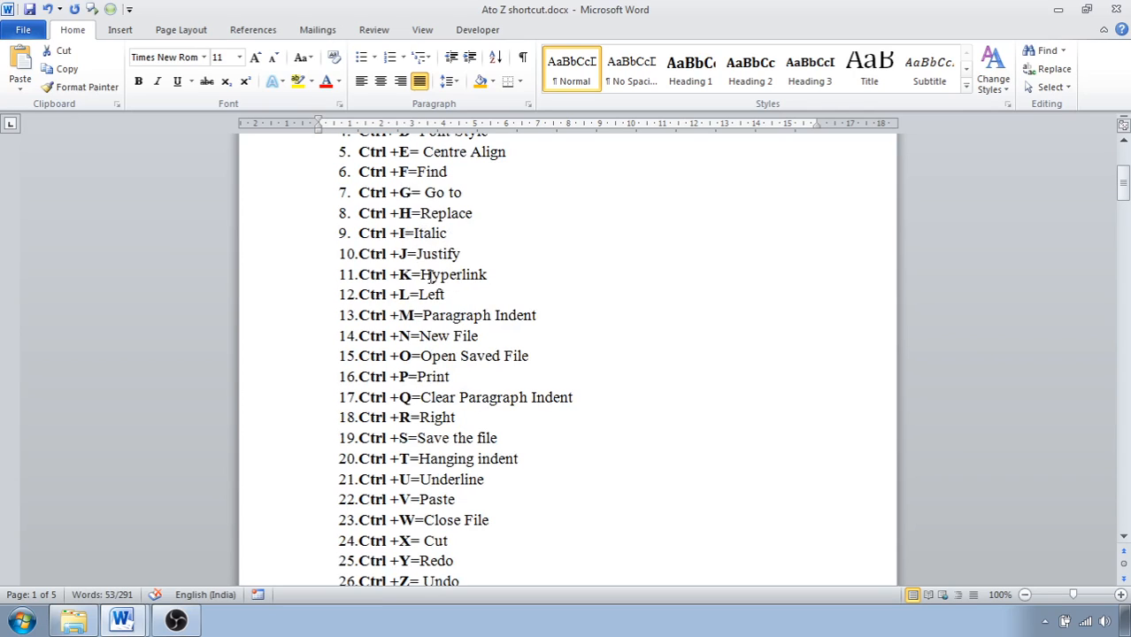
left_click_drag(422, 275, 490, 277)
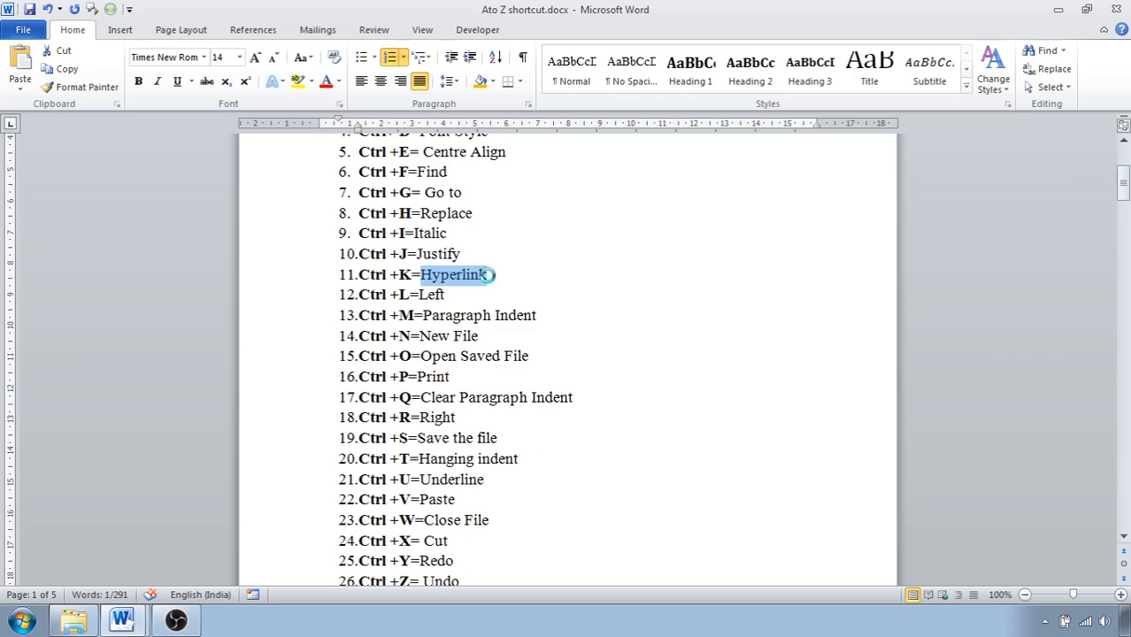
key("ctrl+k")
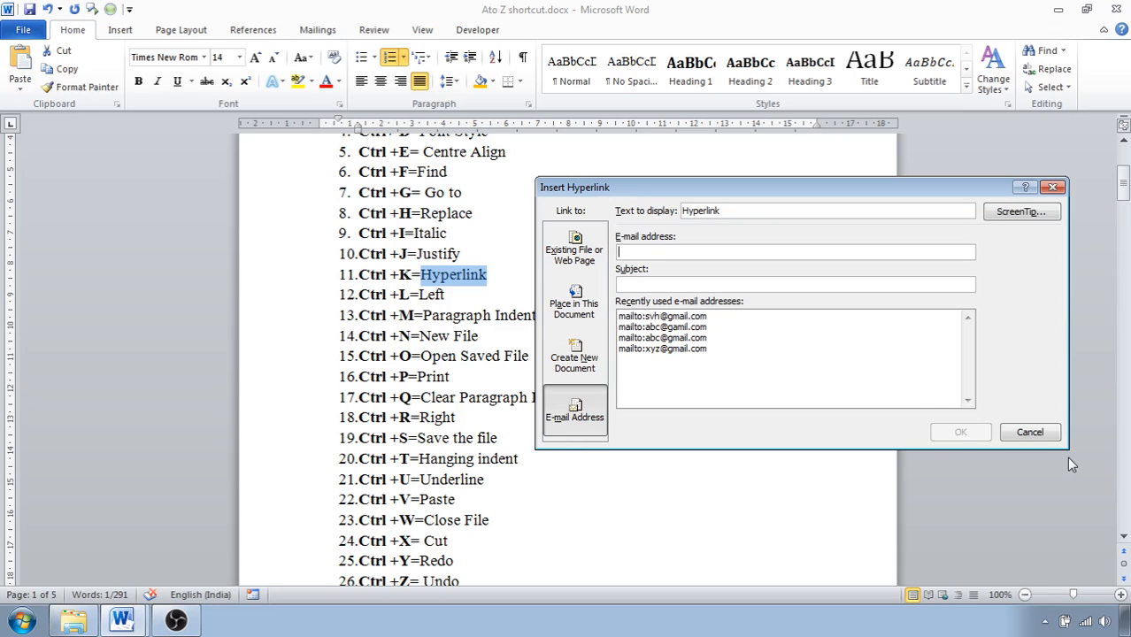
left_click(1029, 432)
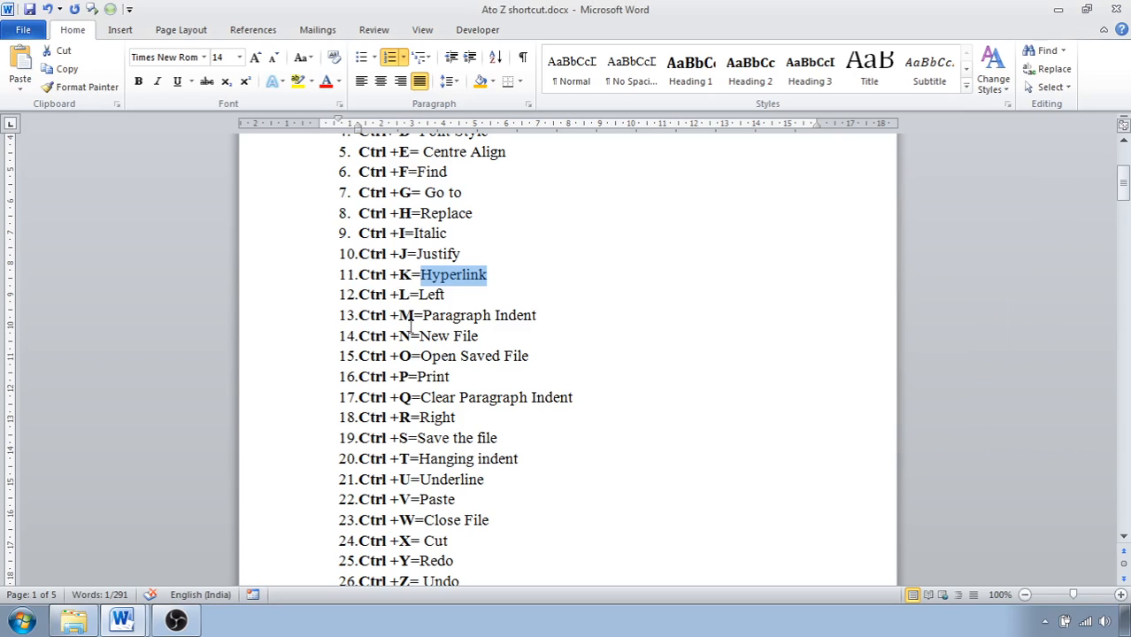
Left-align the first sample paragraph on page 2.
scroll(443, 460, "down", 7)
scroll(444, 461, "down", 3)
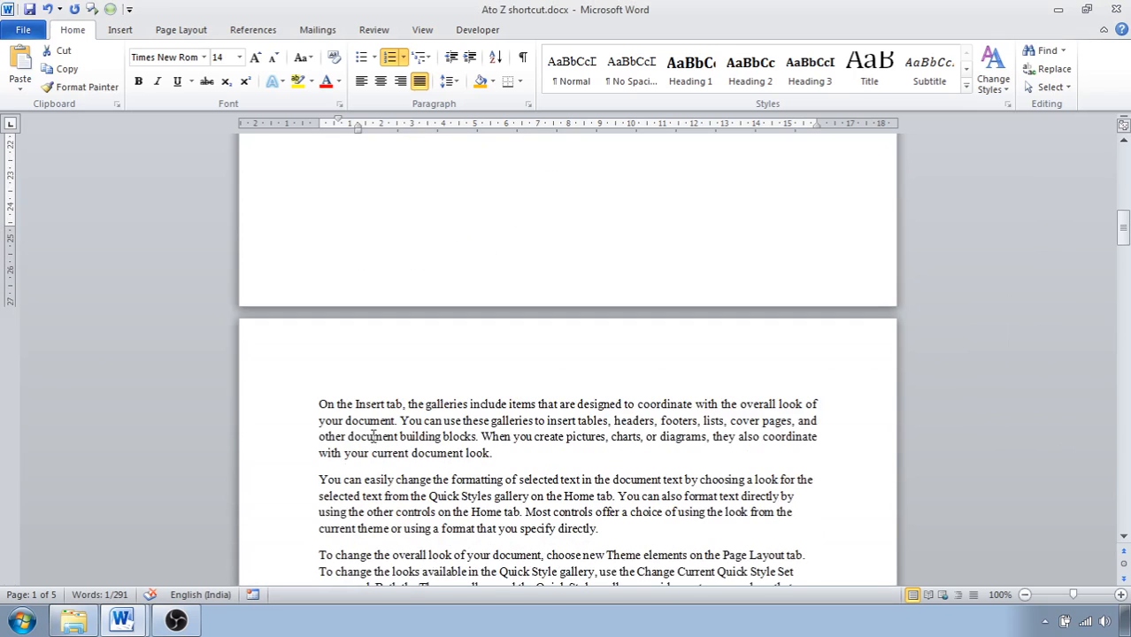
left_click_drag(319, 405, 332, 407)
triple_click(332, 407)
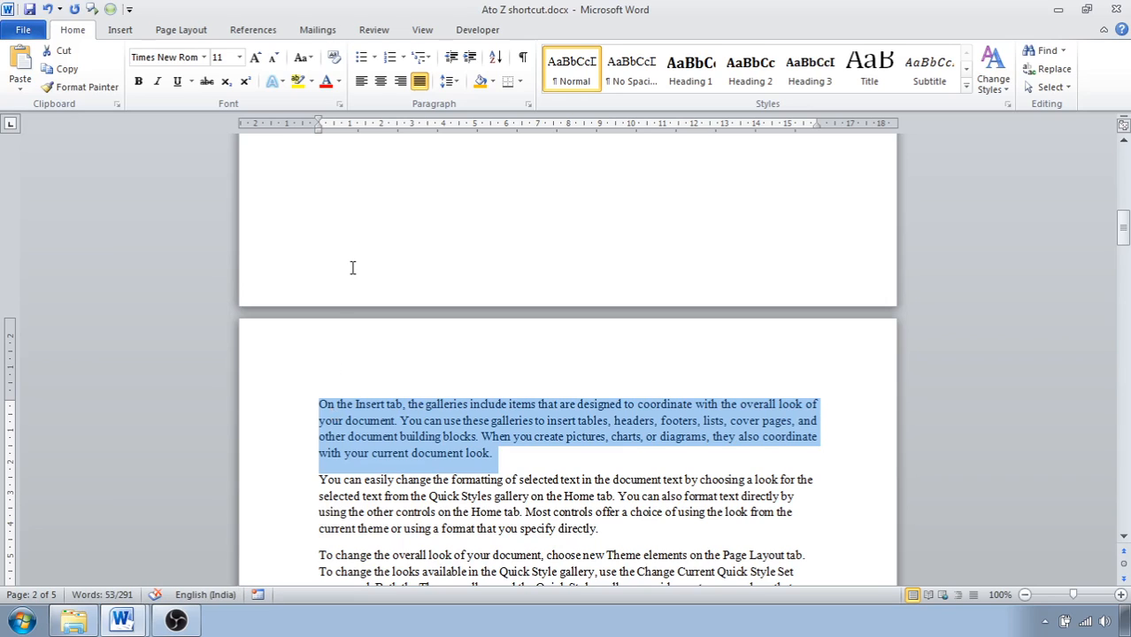
key("ctrl+l")
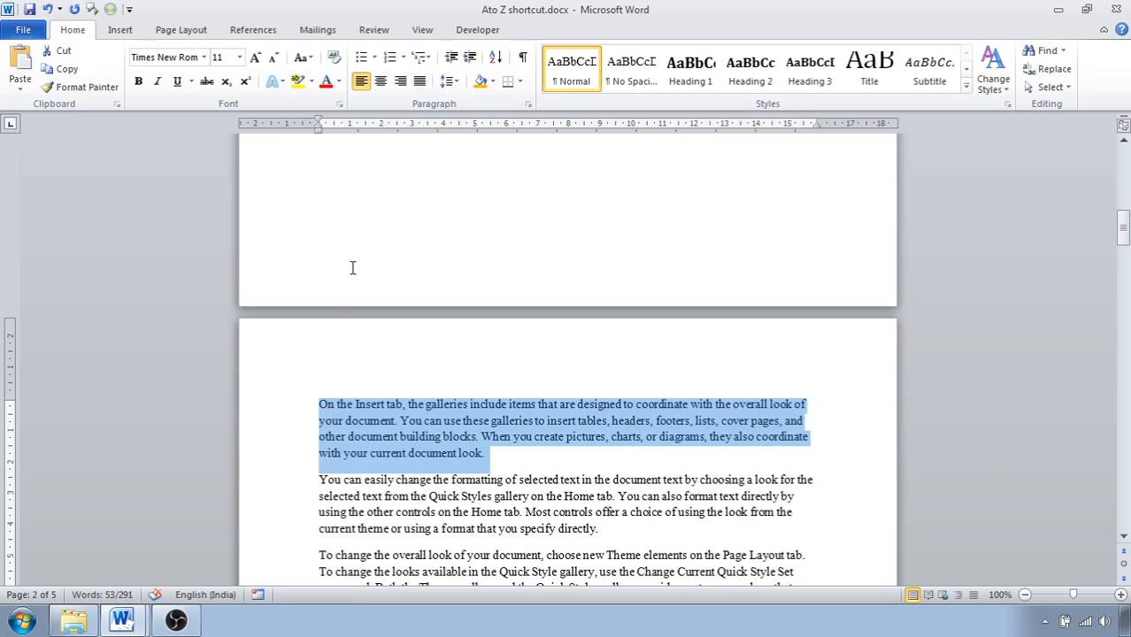
Increase the left indent of the first sample paragraph on page 2 in repeated steps to about 10 cm.
scroll(352, 268, "up", 8)
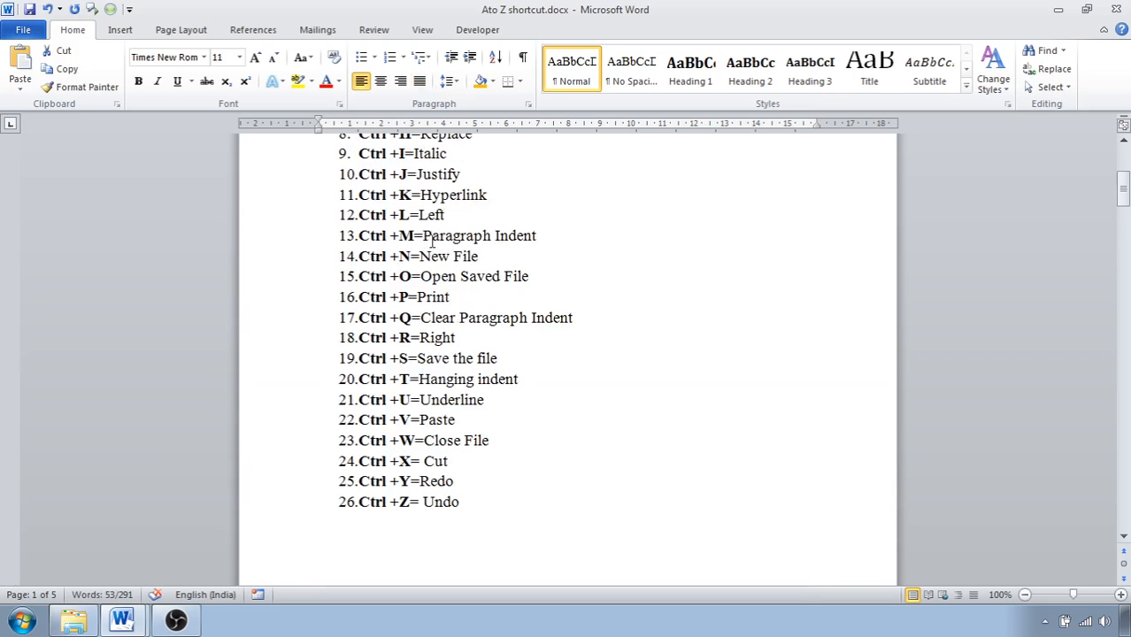
scroll(411, 333, "down", 9)
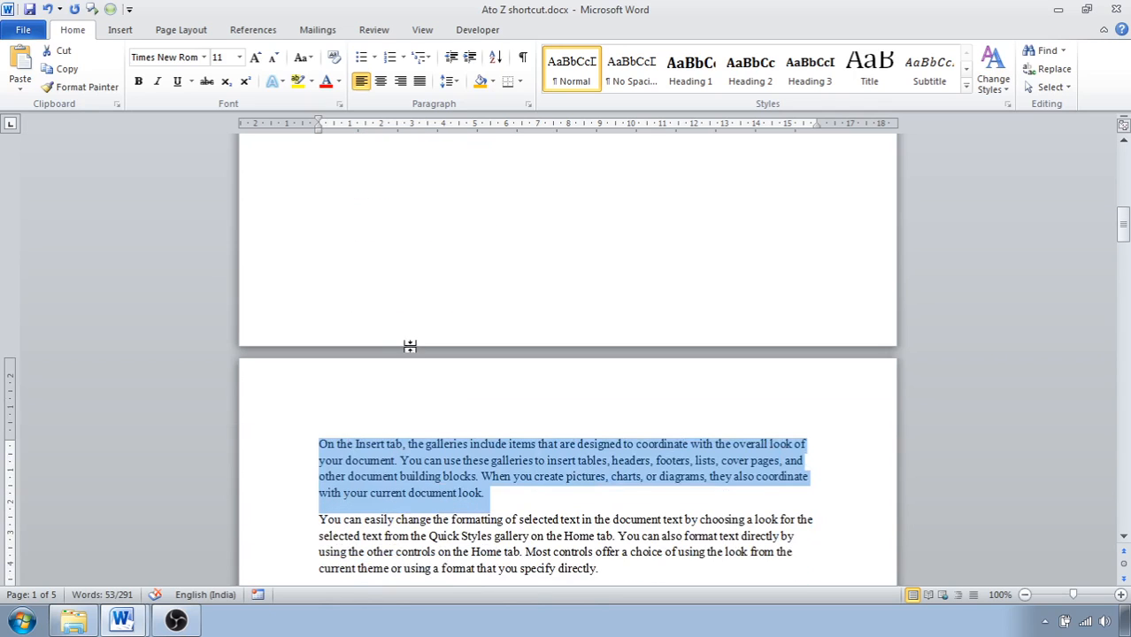
key("ctrl+m")
key("ctrl+m")
key("ctrl+m")
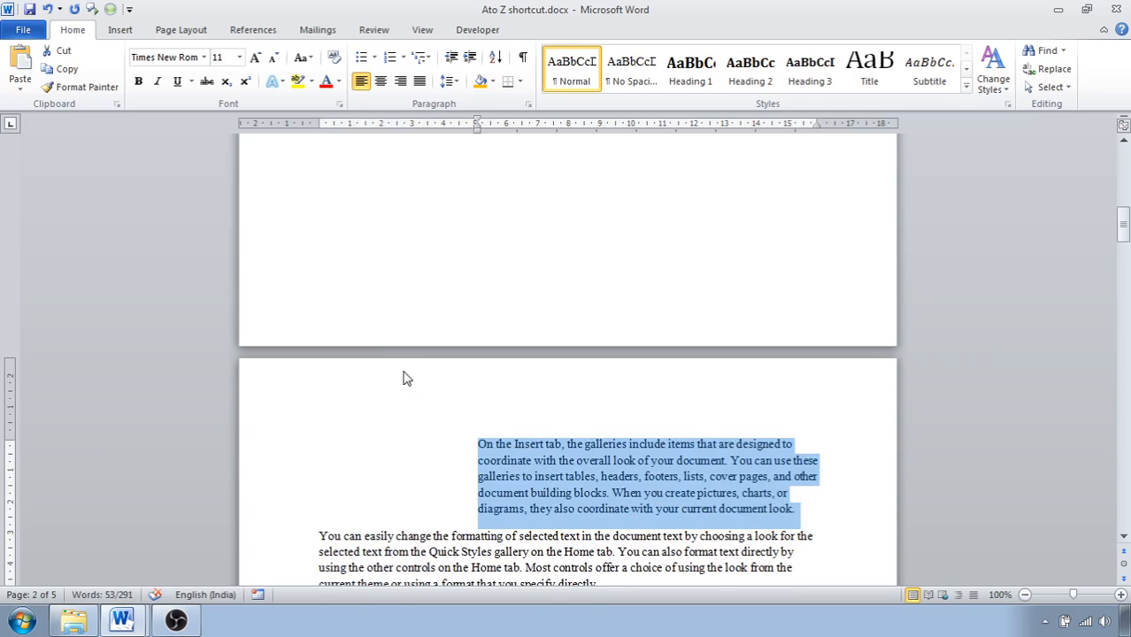
key("ctrl+m")
key("ctrl+m")
key("ctrl+m")
key("ctrl+m")
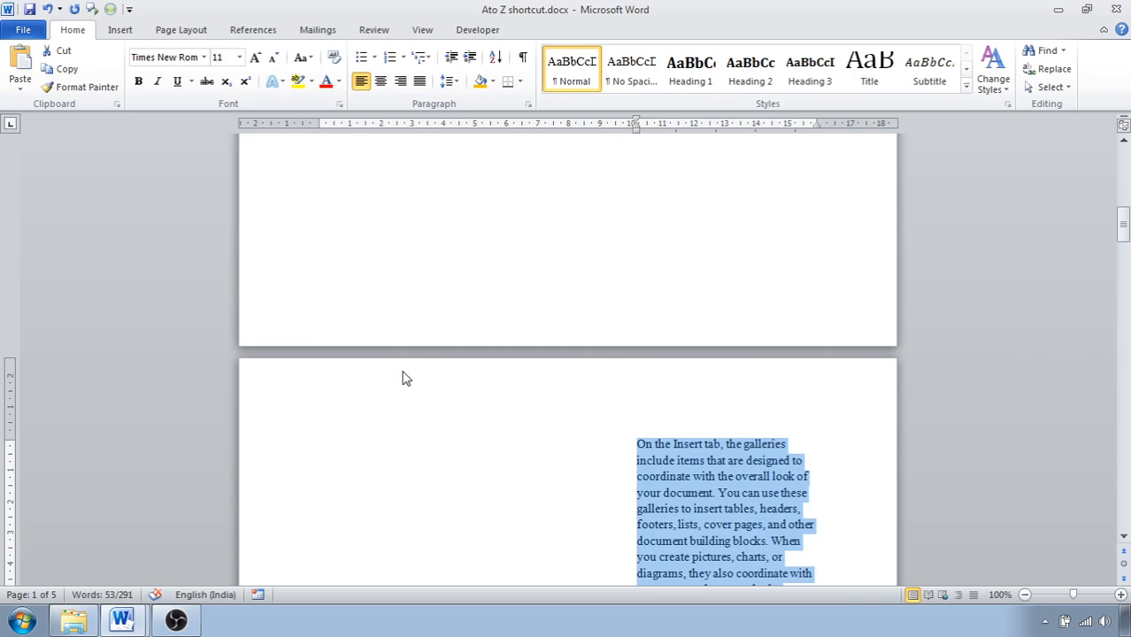
Create a new blank document and minimise its window to return to the shortcut list.
scroll(479, 371, "up", 8)
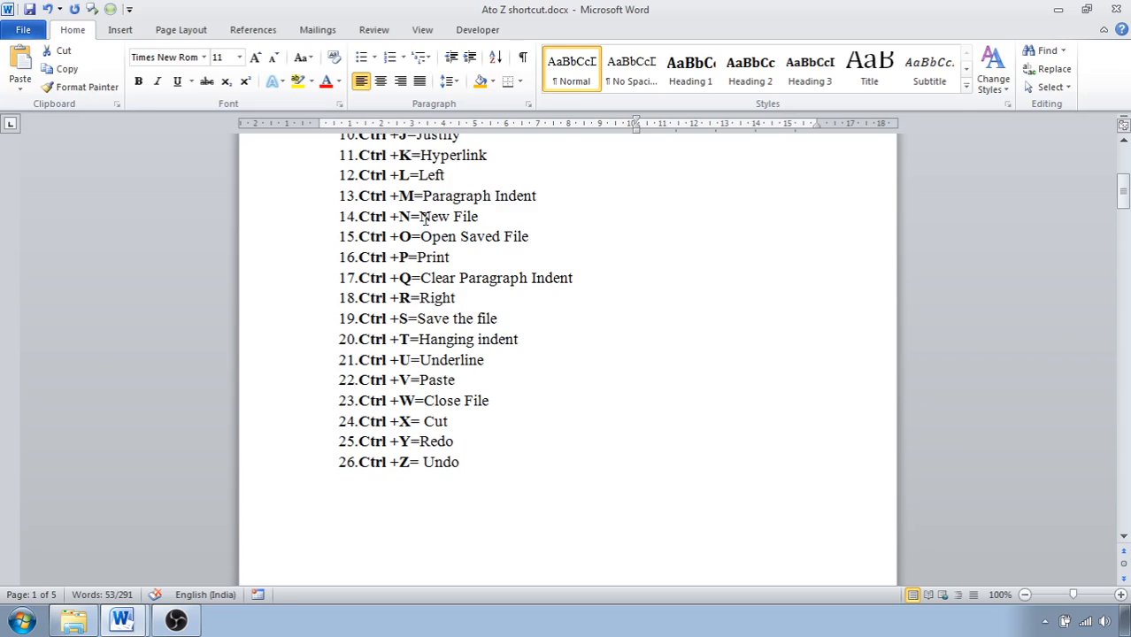
key("ctrl+n")
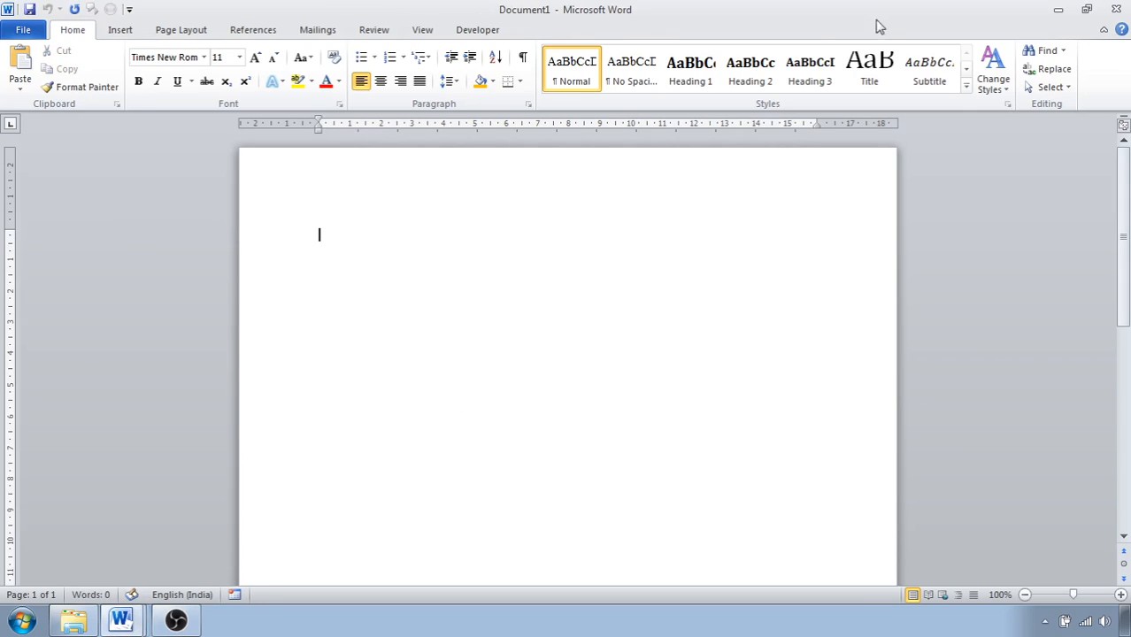
left_click(1058, 10)
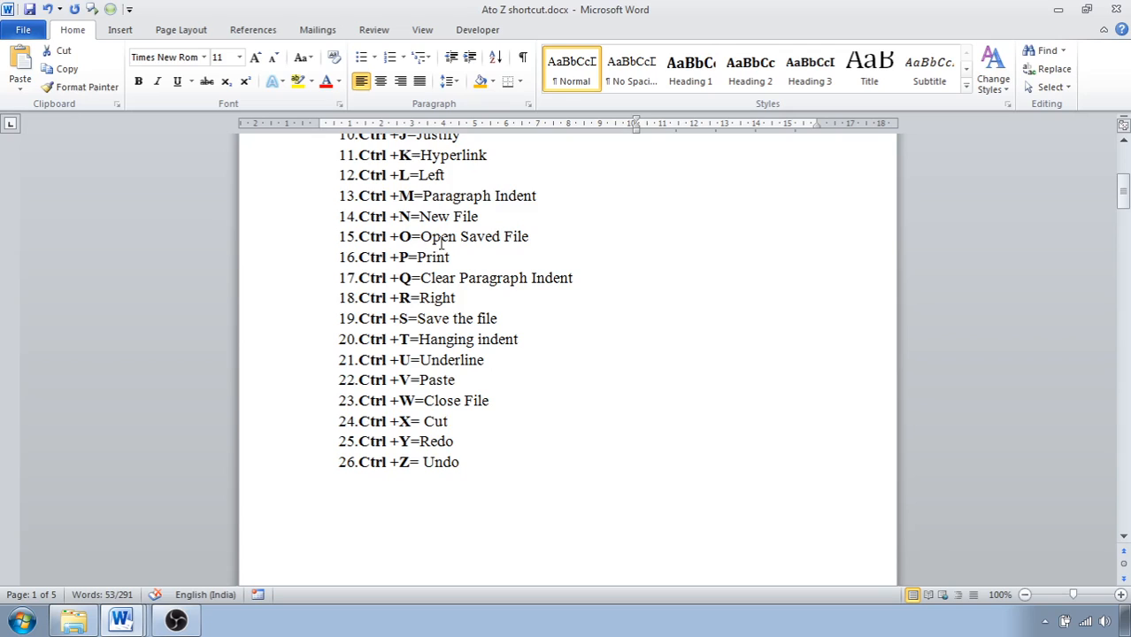
Save the blank document as "hjjlkl" in the Documents library and minimise its window.
left_click(112, 625)
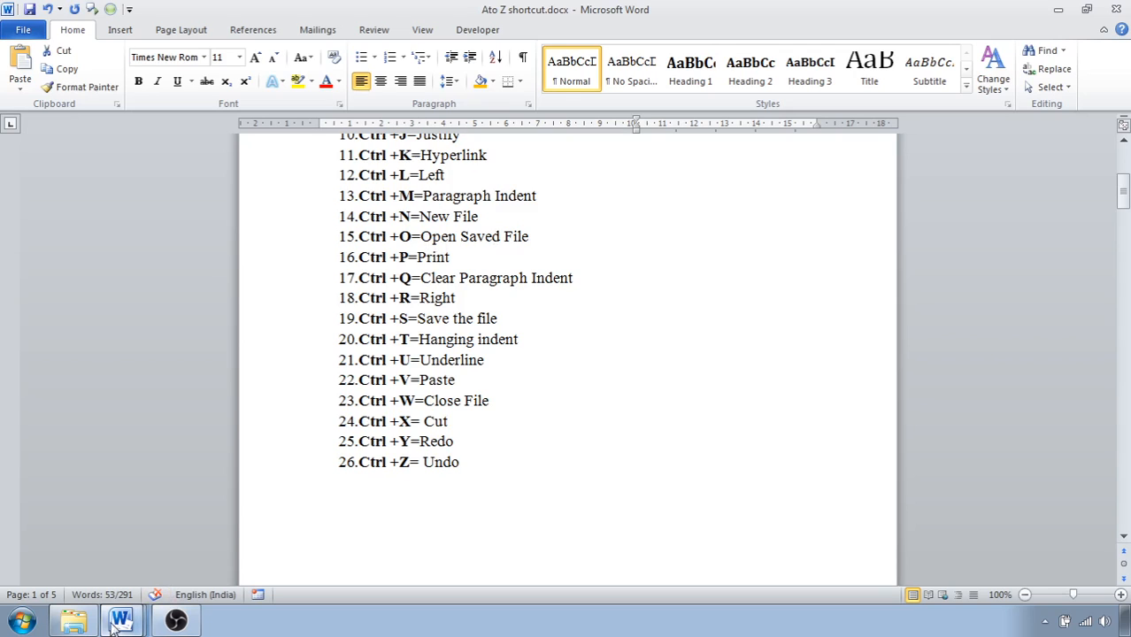
left_click(113, 593)
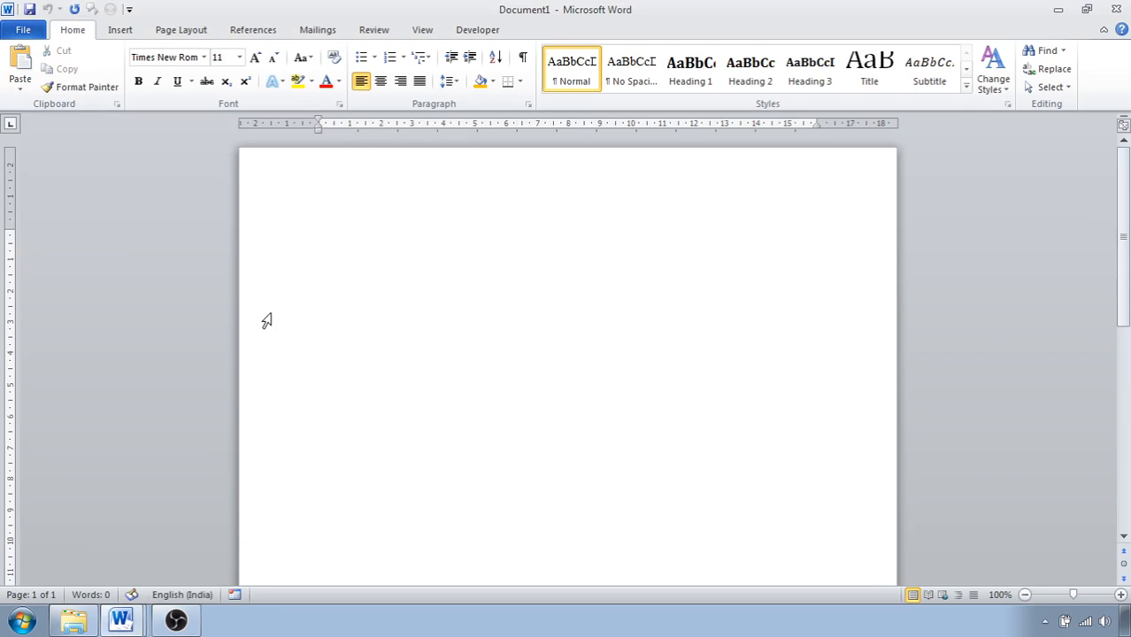
key("ctrl+s")
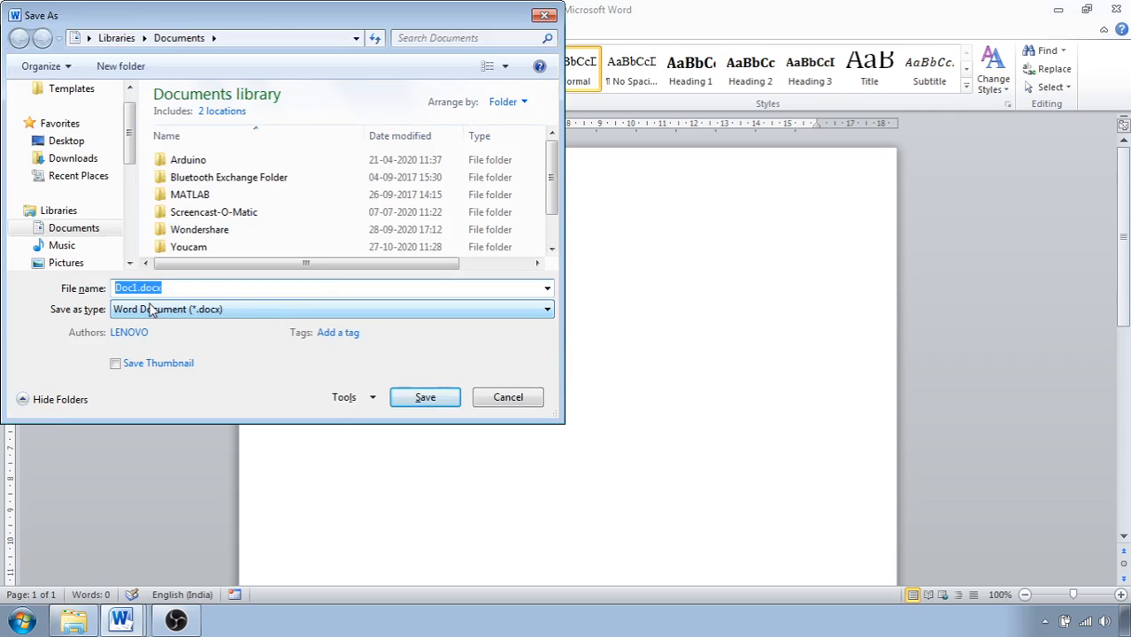
type("hjjkl")
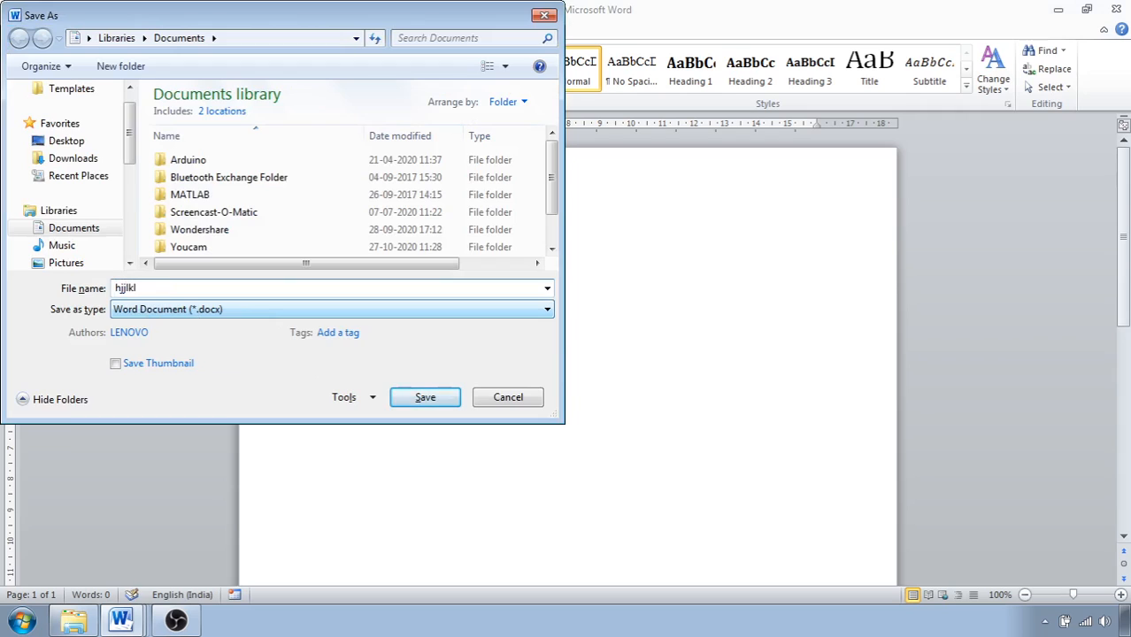
left_click(424, 403)
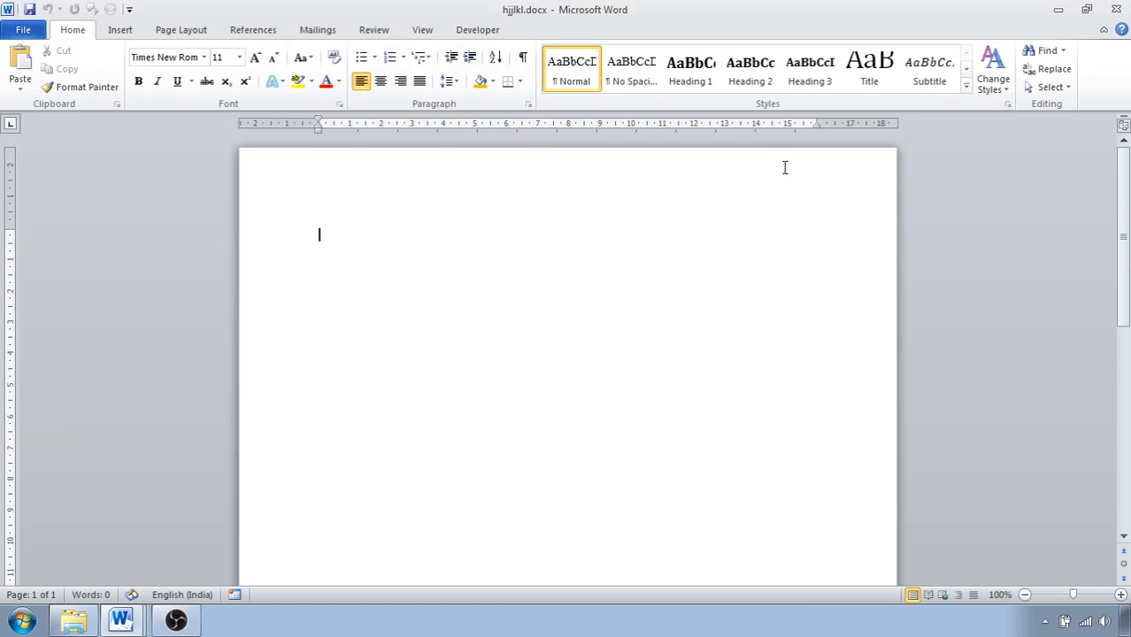
left_click(1057, 9)
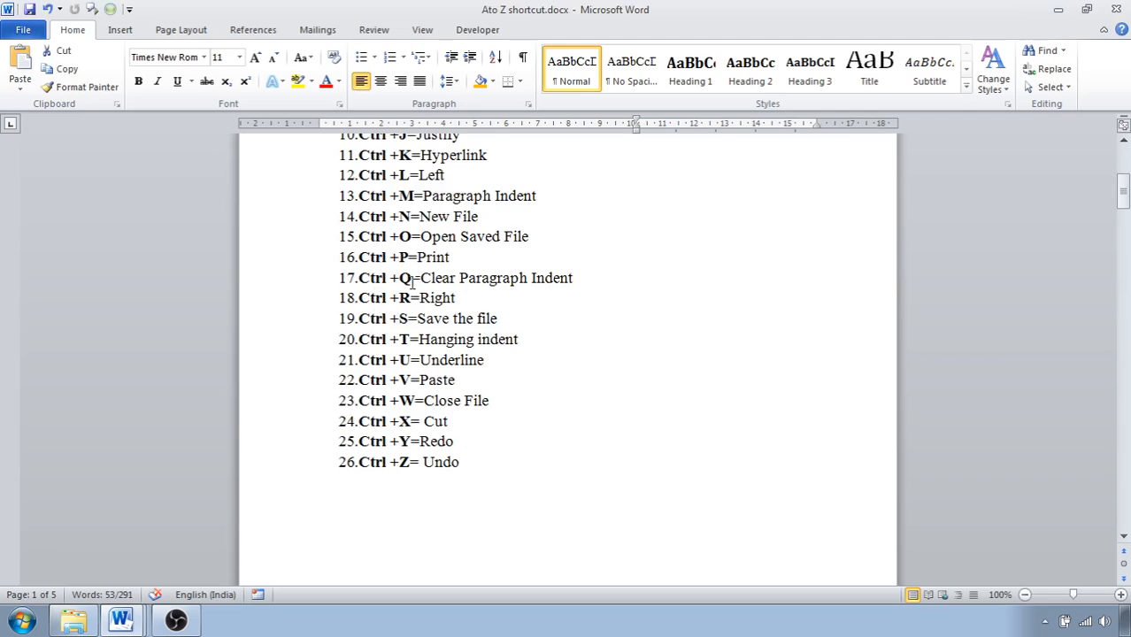
Open the print settings and preview for the shortcut document and leave them without printing.
scroll(416, 234, "up", 1)
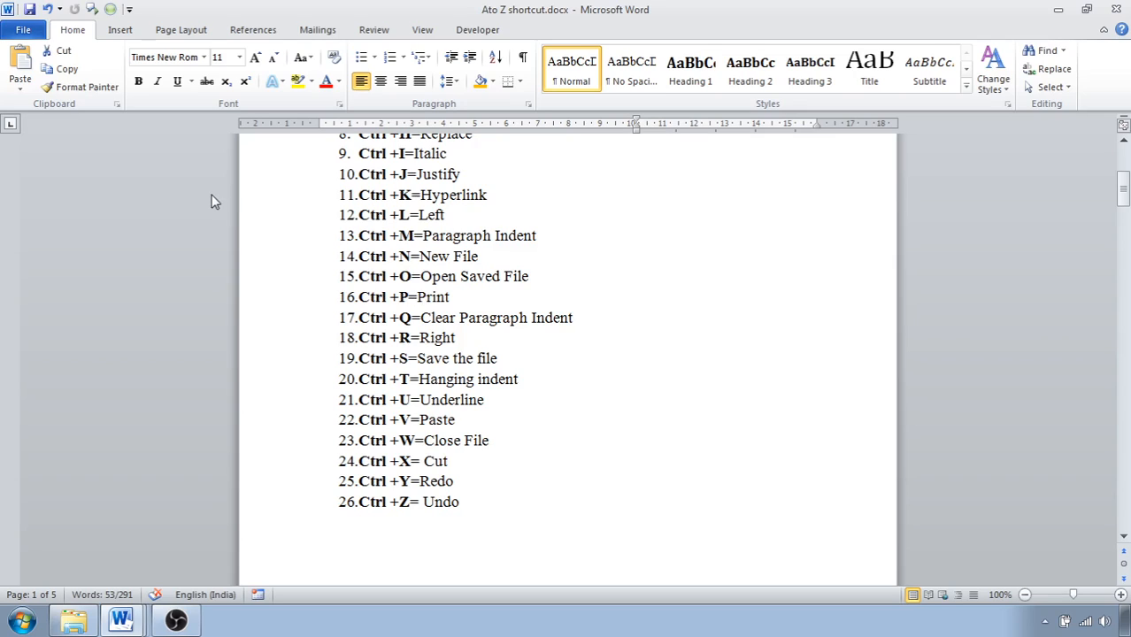
key("ctrl+p")
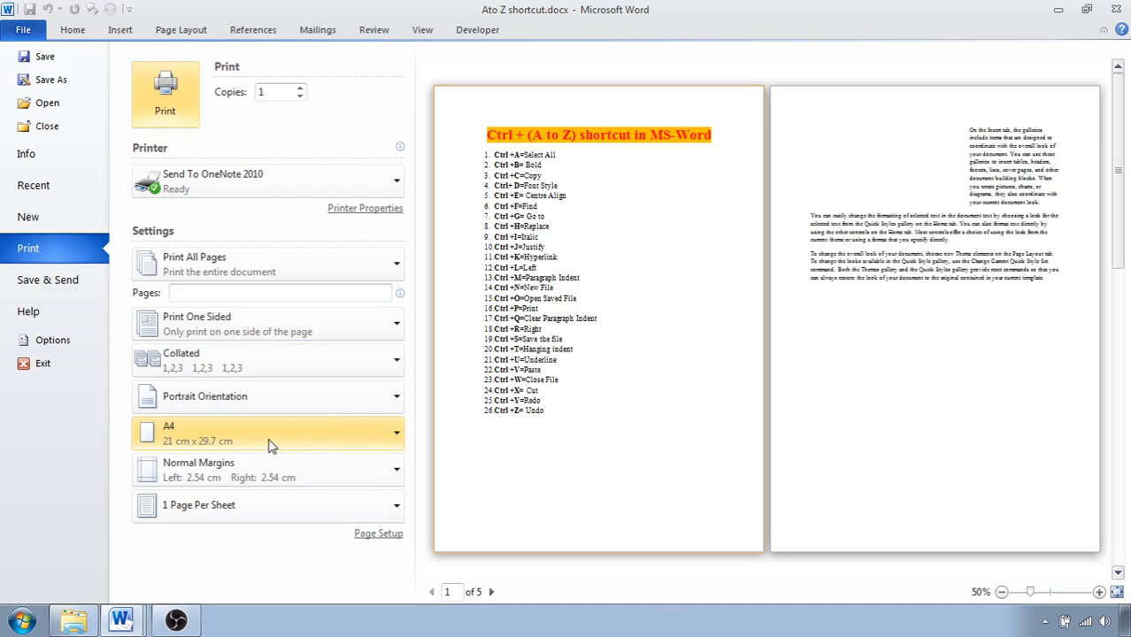
left_click(21, 32)
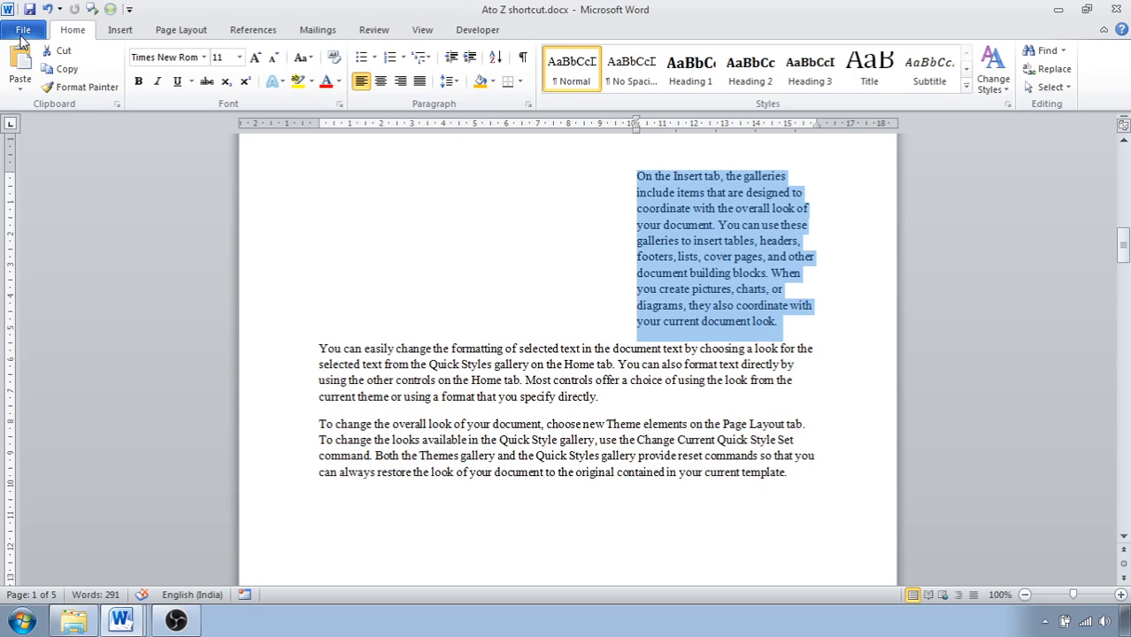
Clear the paragraph indent from the first sample paragraph on page 2.
scroll(319, 248, "up", 5)
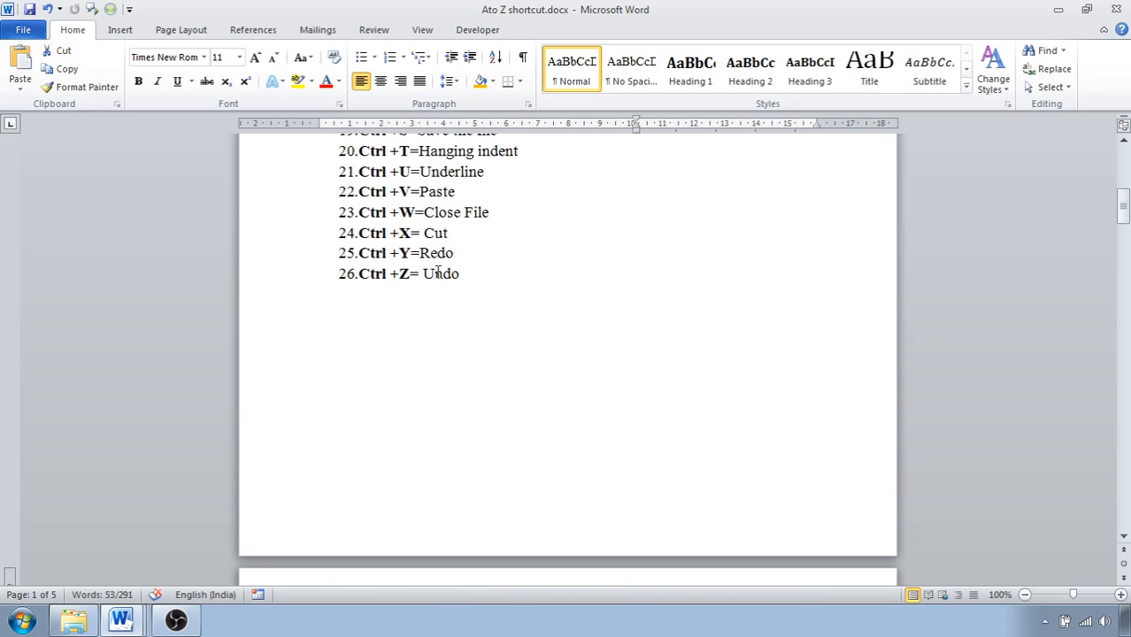
scroll(434, 265, "up", 5)
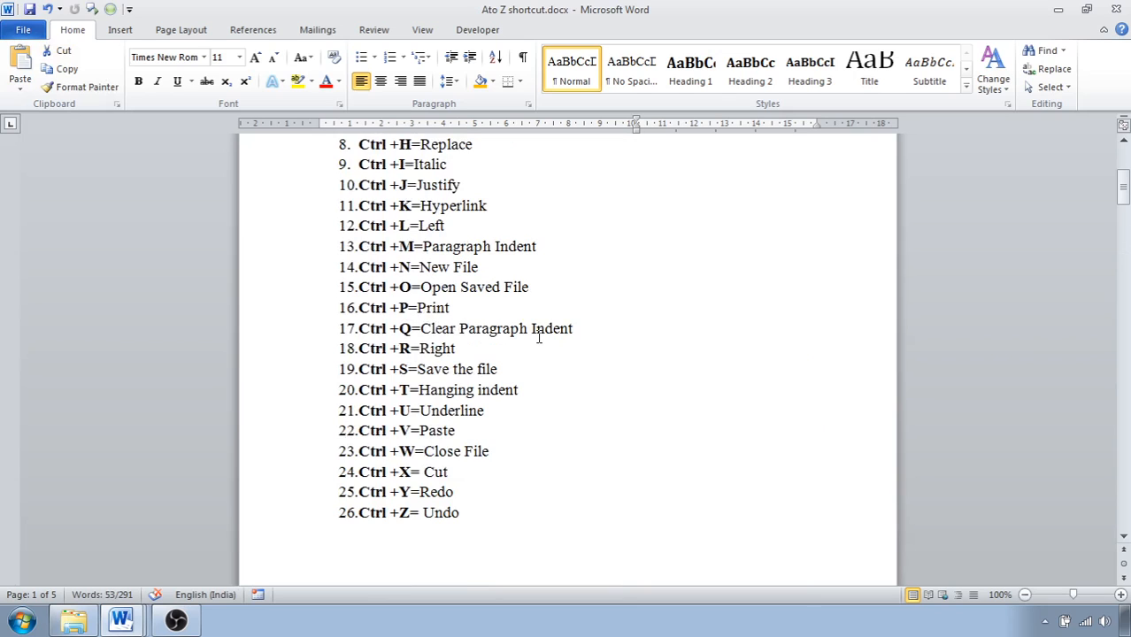
scroll(538, 333, "down", 5)
scroll(531, 336, "down", 4)
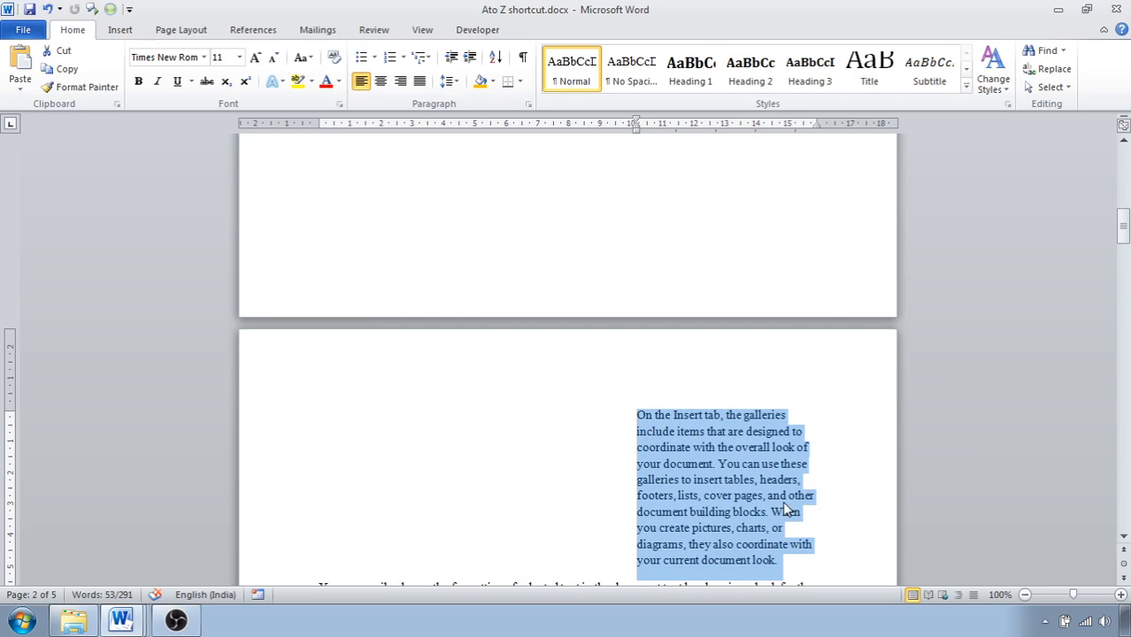
key("ctrl+z")
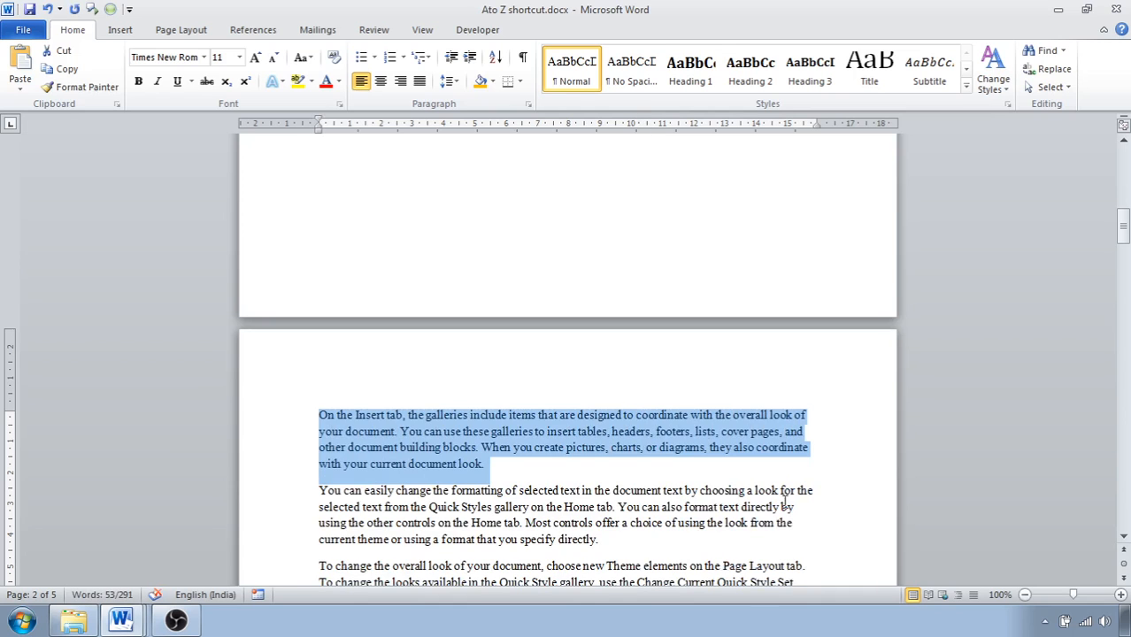
Right-align the first sample paragraph on page 2 and save the shortcut document.
scroll(615, 469, "up", 7)
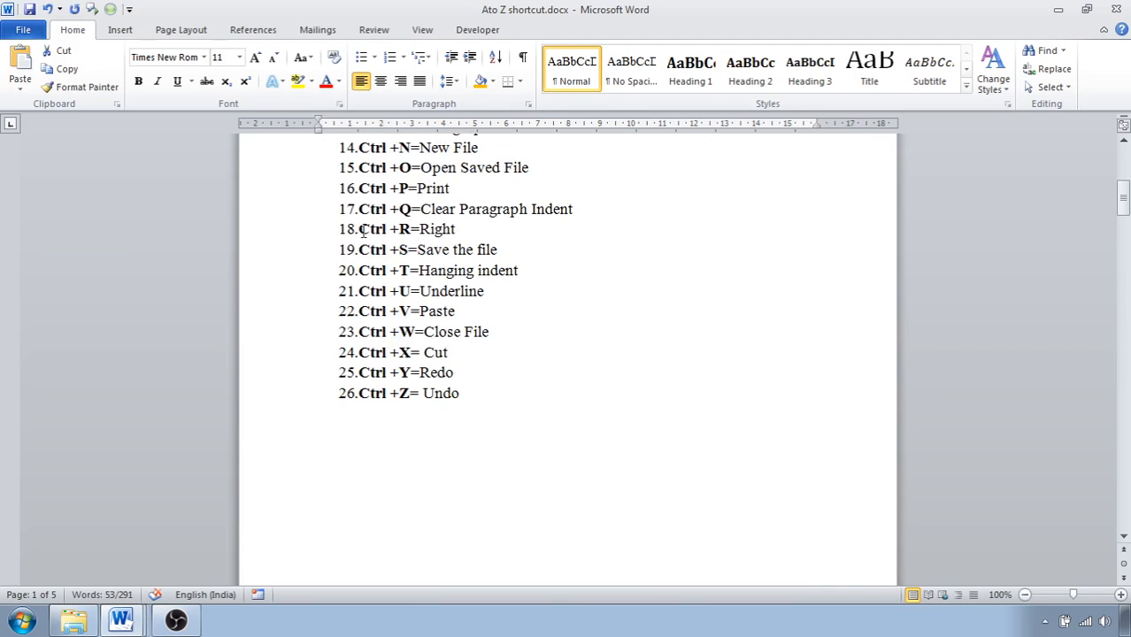
scroll(451, 323, "down", 7)
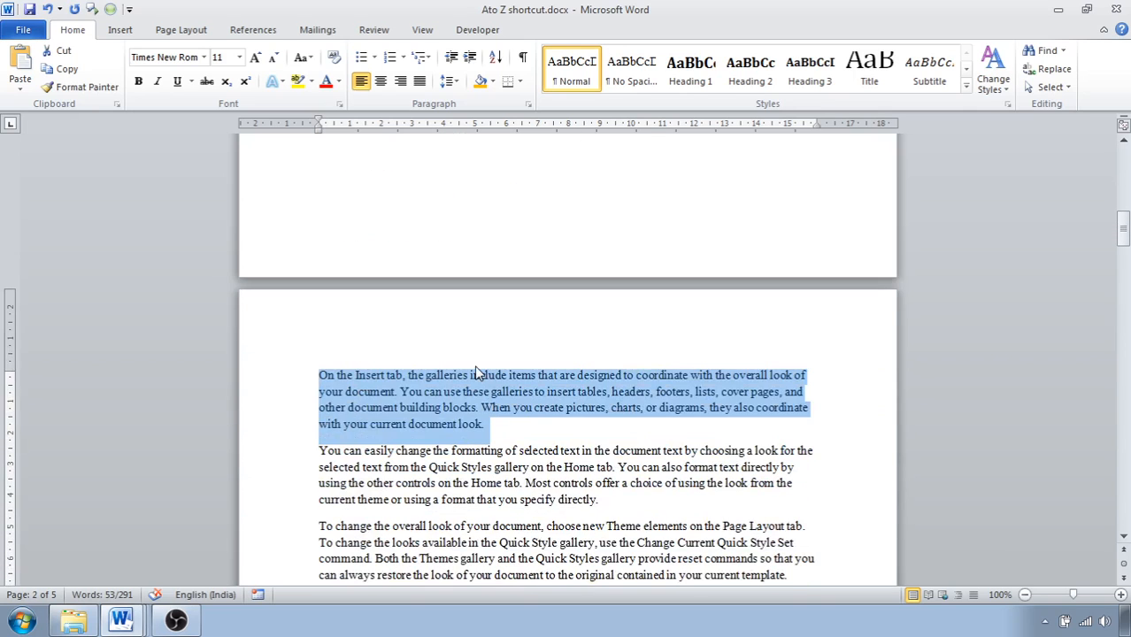
key("ctrl+r")
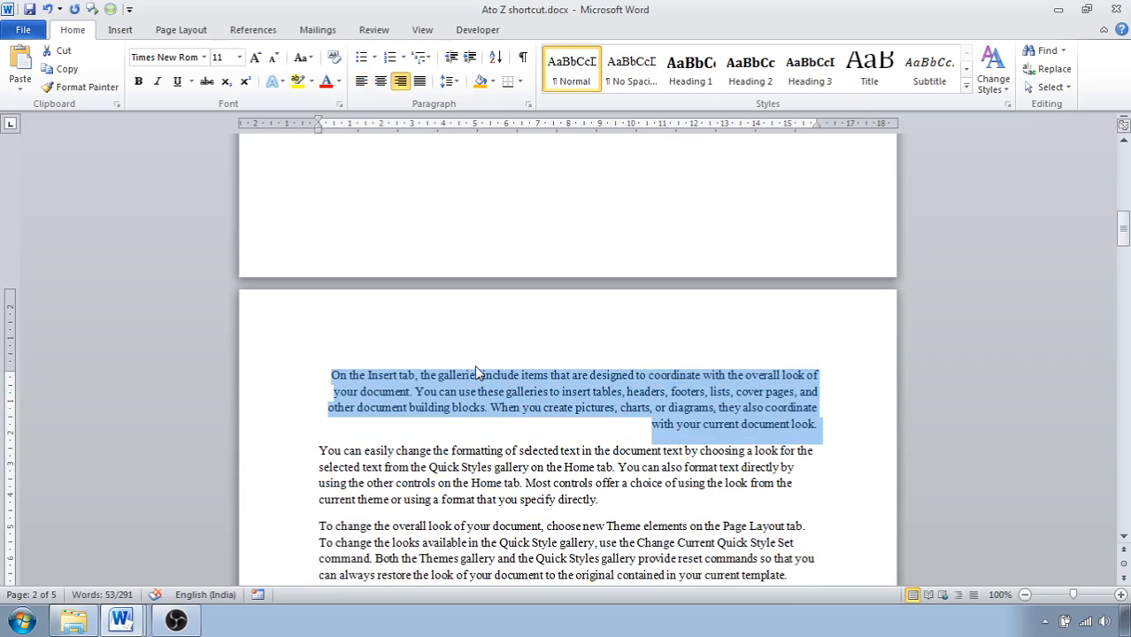
scroll(475, 372, "up", 7)
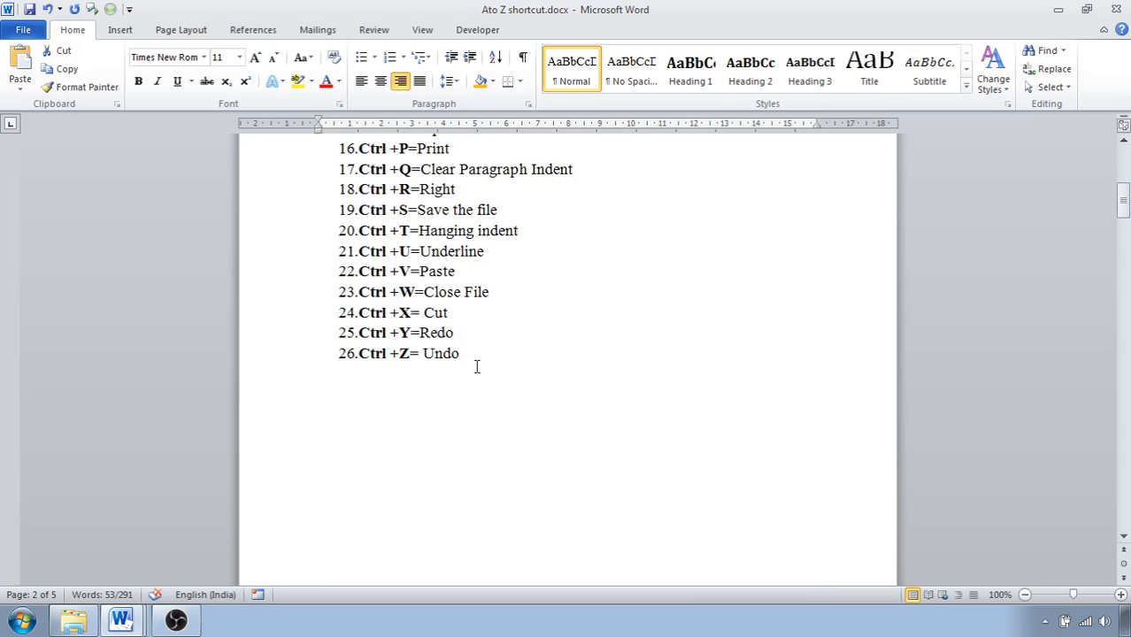
scroll(415, 246, "up", 1)
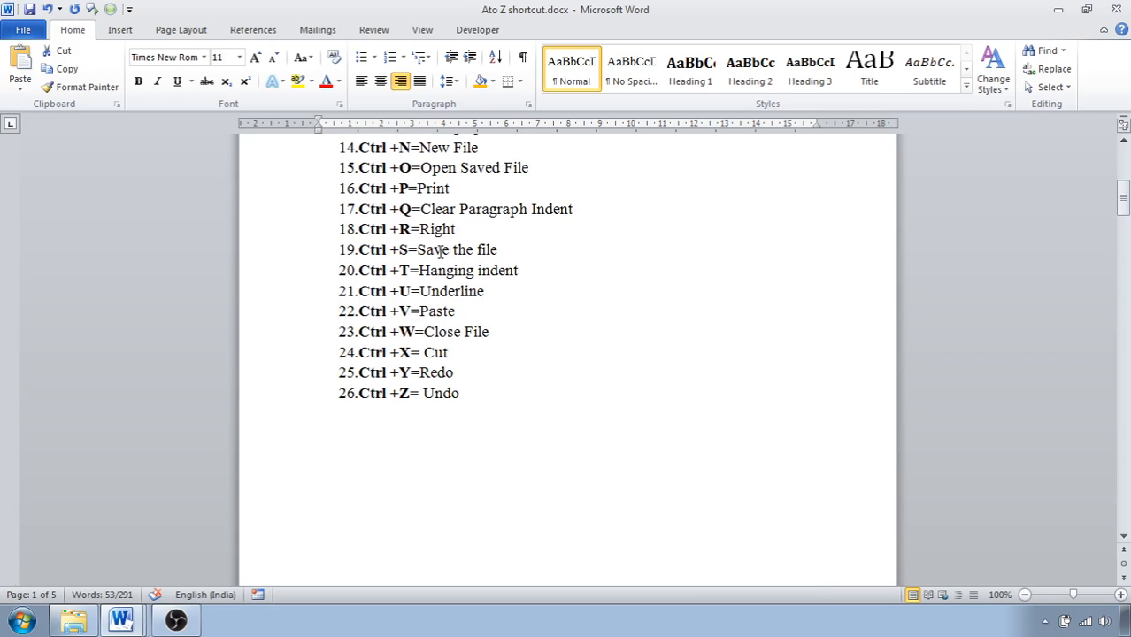
key("ctrl+s")
Justify the first sample paragraph on page 2 and increase its hanging indent in repeated steps to about 7.6 cm.
scroll(409, 426, "down", 6)
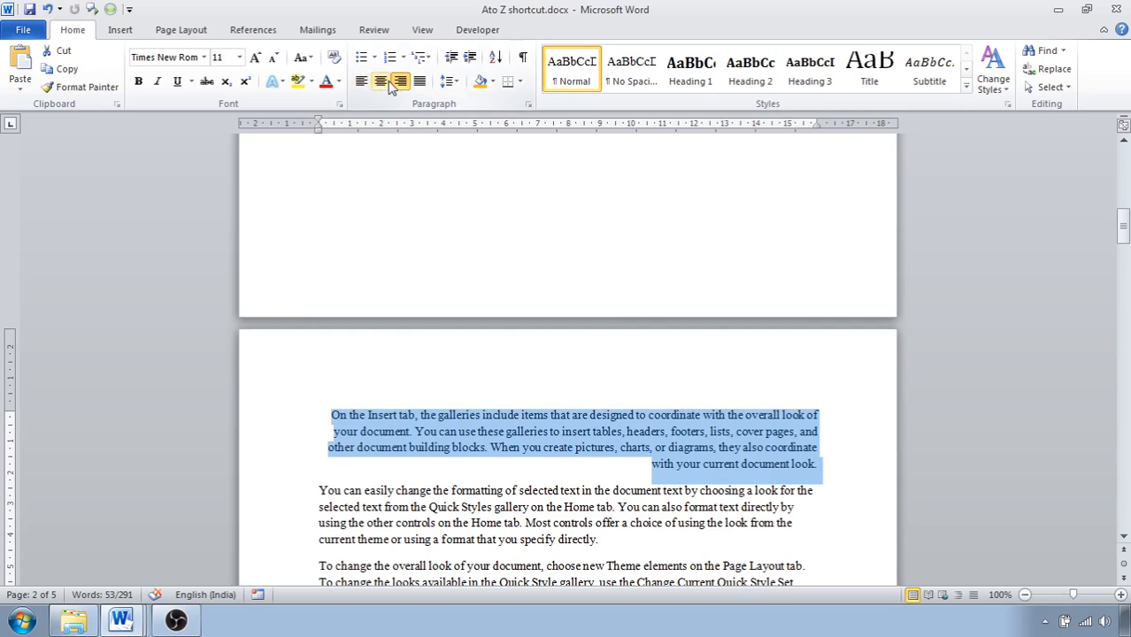
left_click(419, 80)
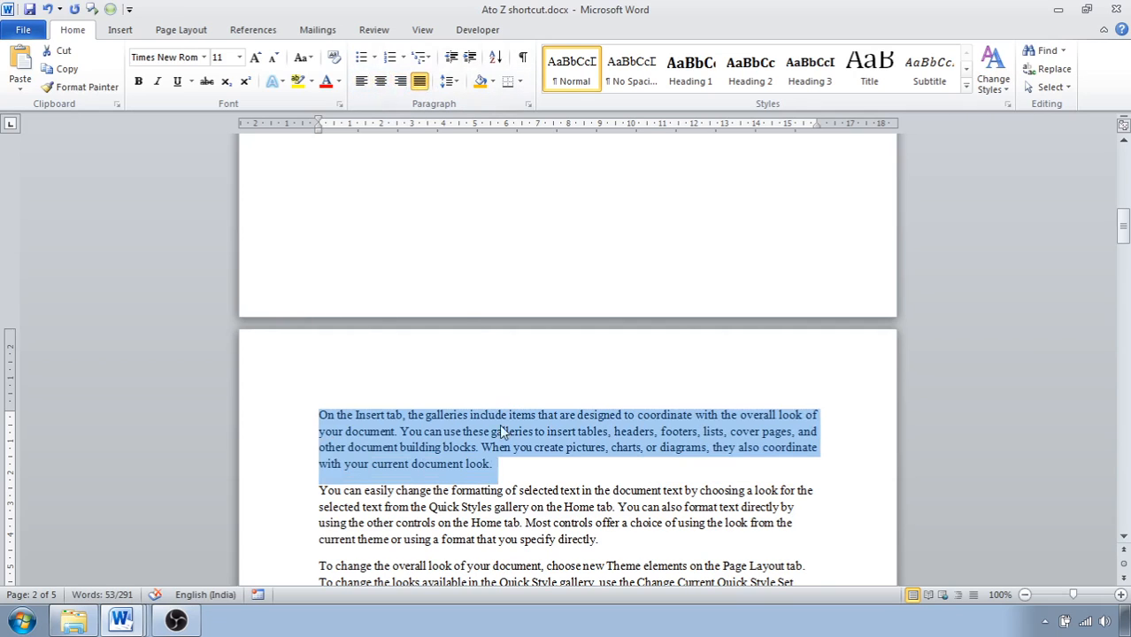
scroll(501, 425, "up", 5)
scroll(501, 425, "up", 1)
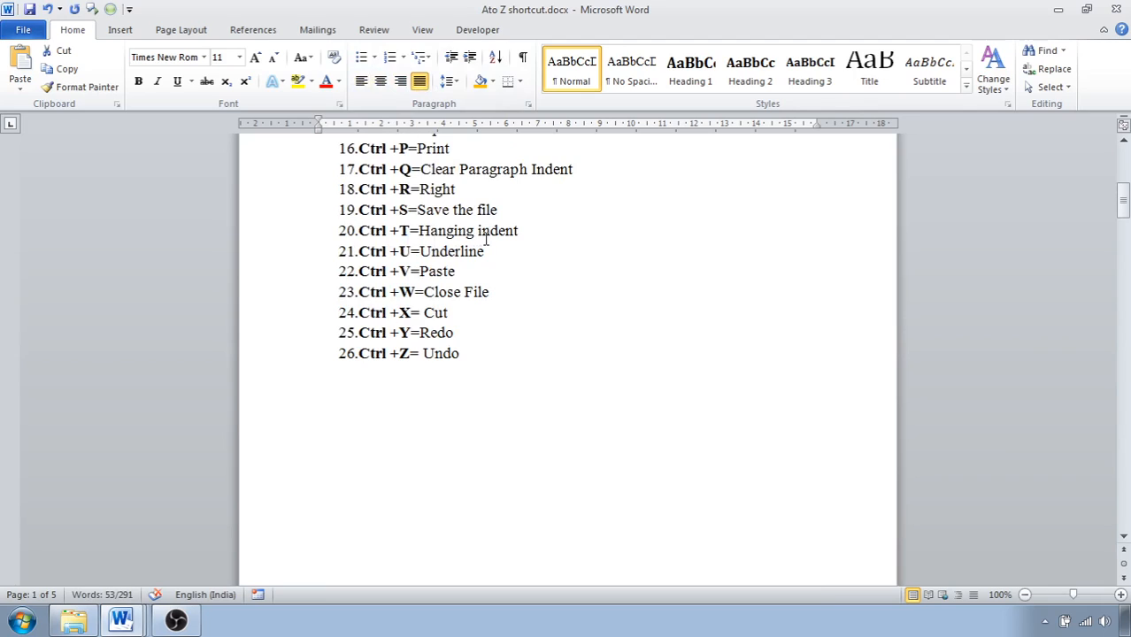
scroll(433, 349, "down", 5)
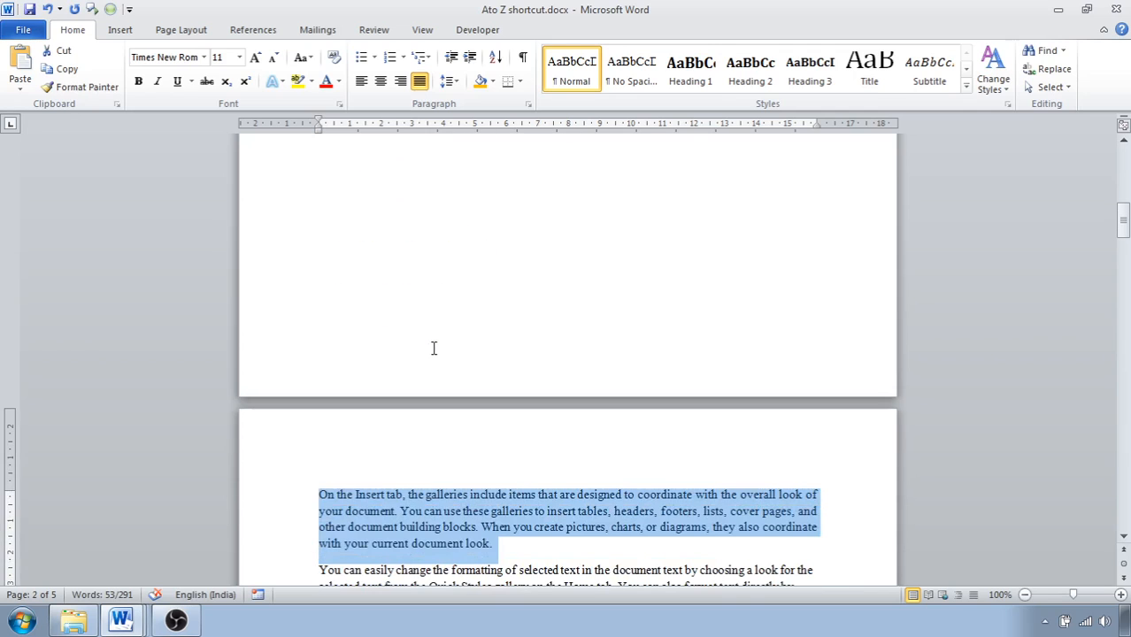
key("ctrl+t")
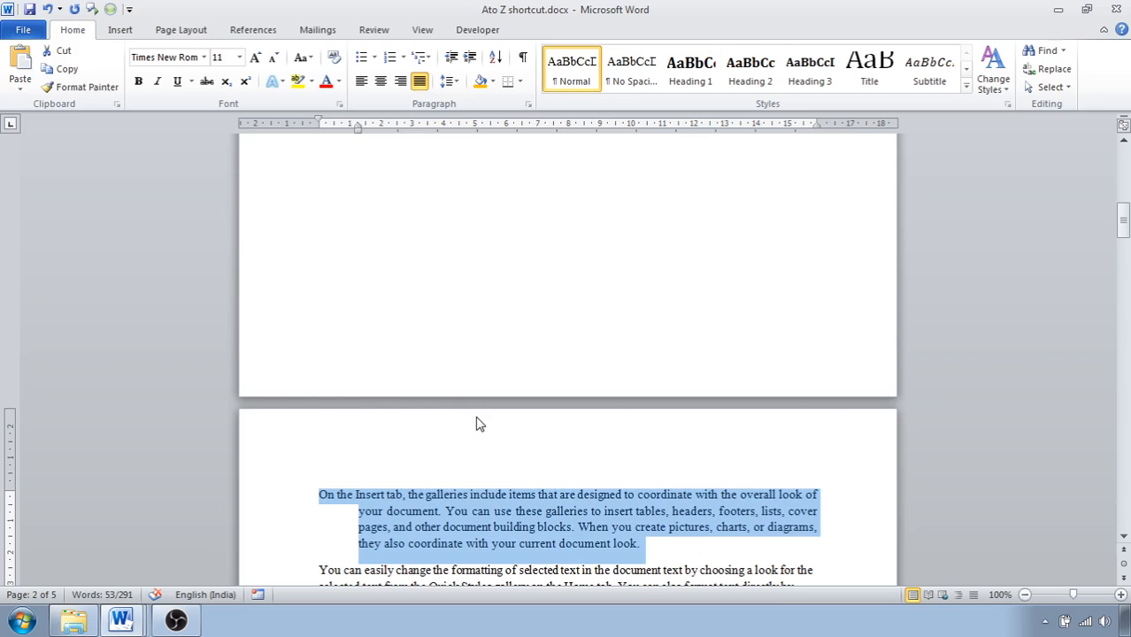
key("ctrl+t")
key("ctrl+t")
key("ctrl+t")
key("ctrl+t")
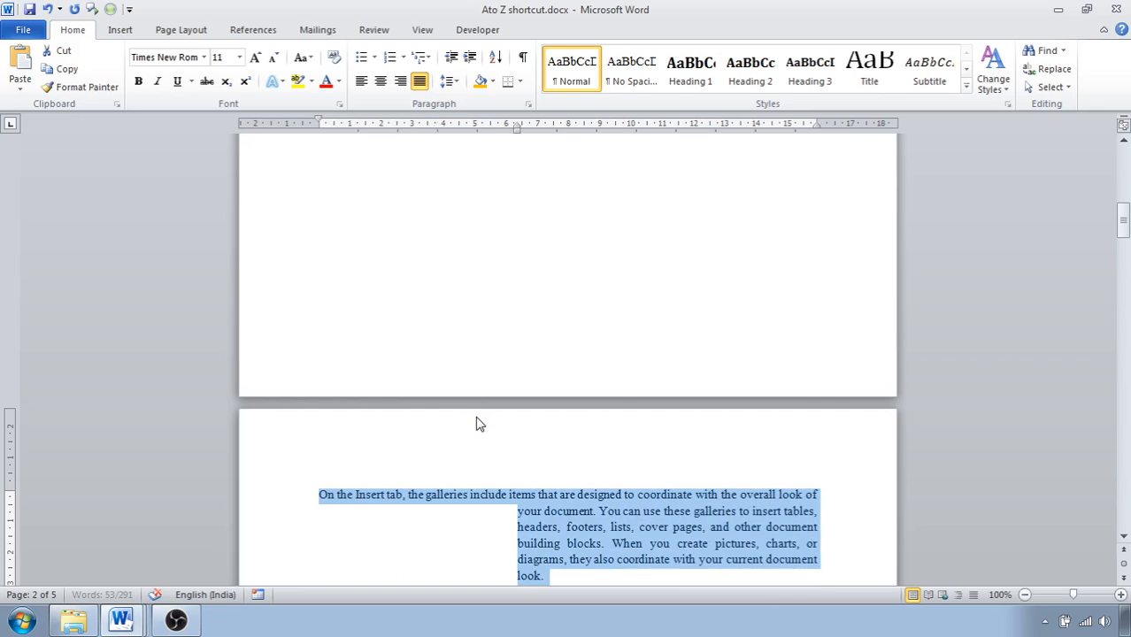
key("ctrl+t")
Underline the word "Underline" in list item 21 and remove the underline again.
scroll(477, 420, "up", 5)
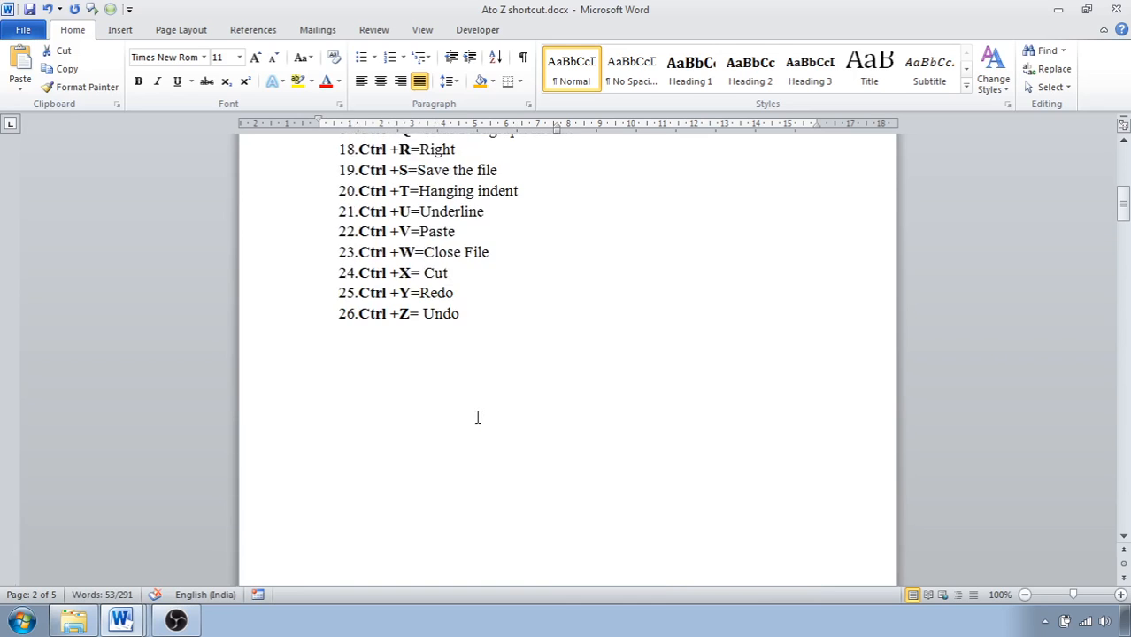
scroll(477, 416, "up", 2)
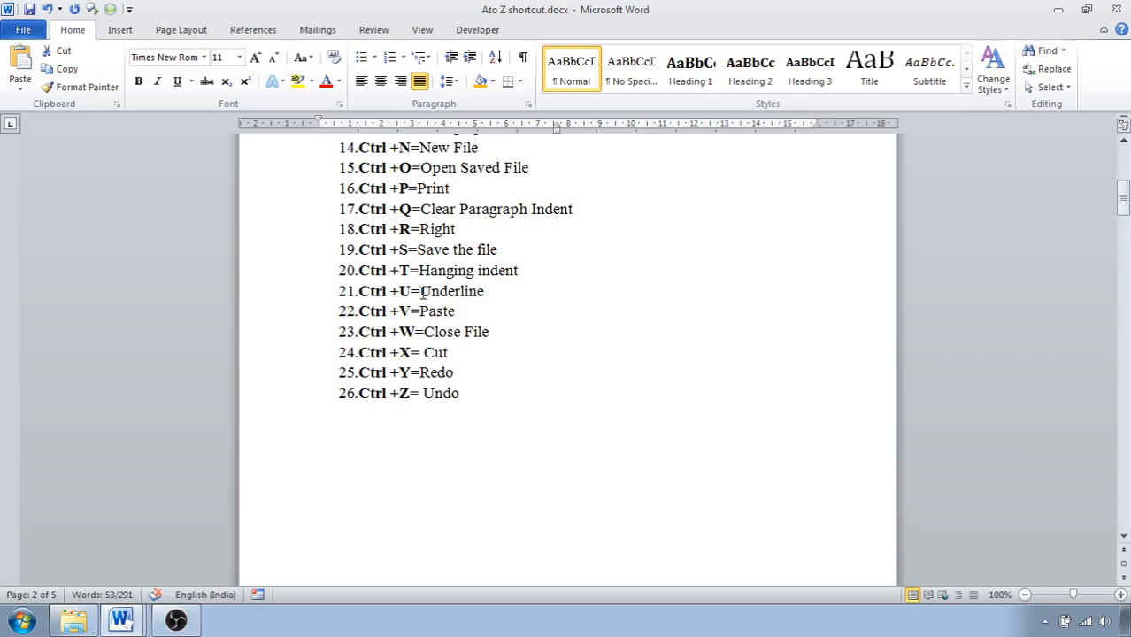
left_click_drag(420, 291, 486, 293)
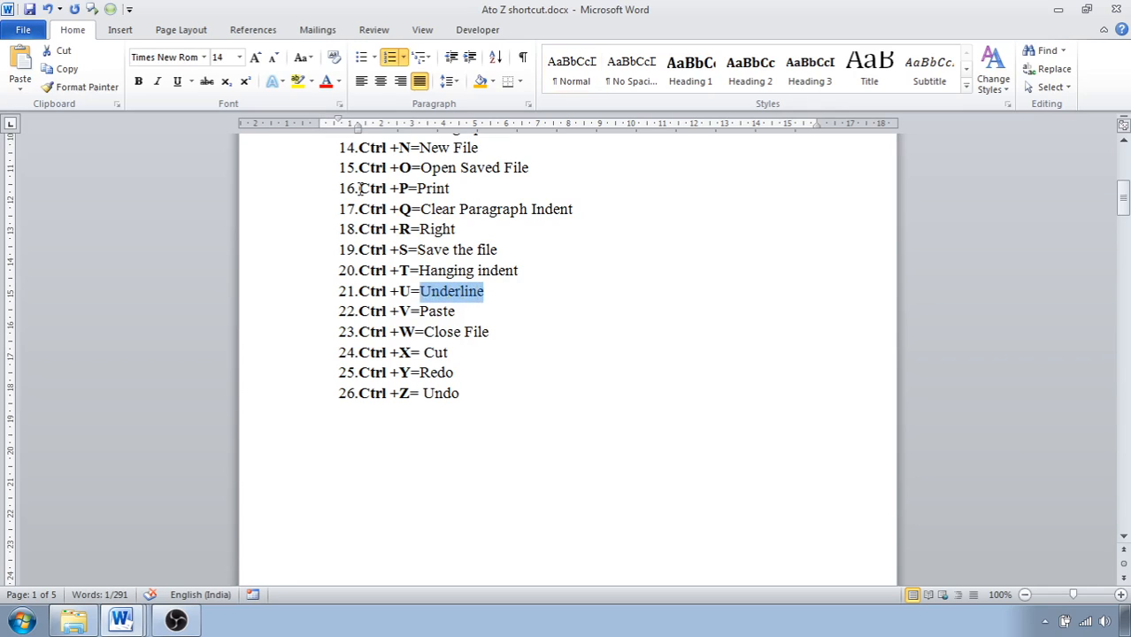
key("ctrl+u")
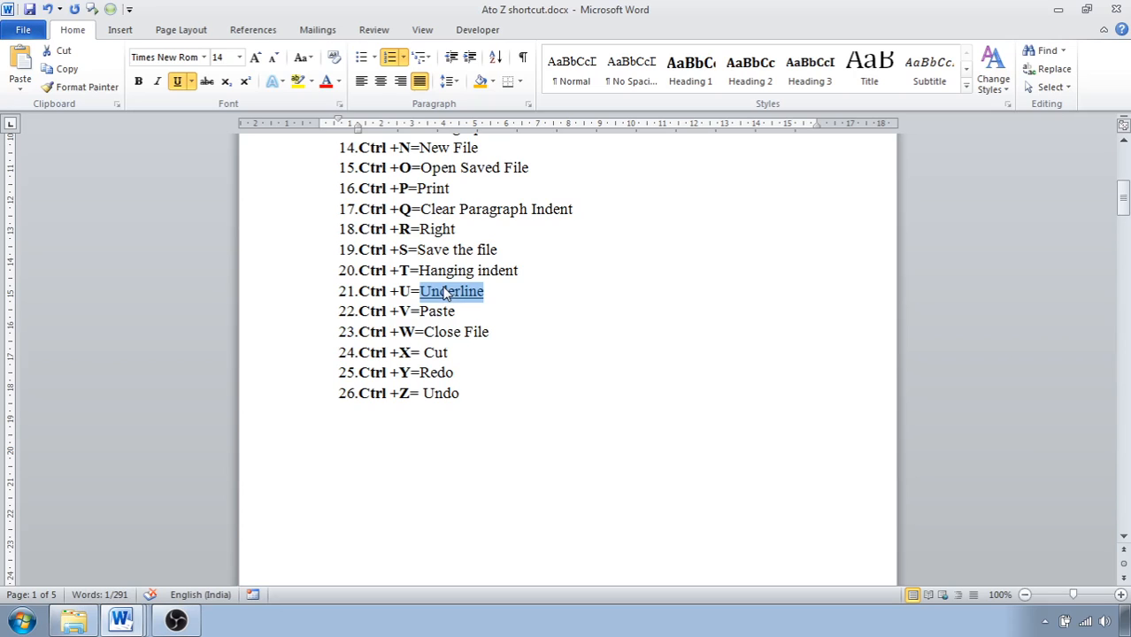
key("ctrl+u")
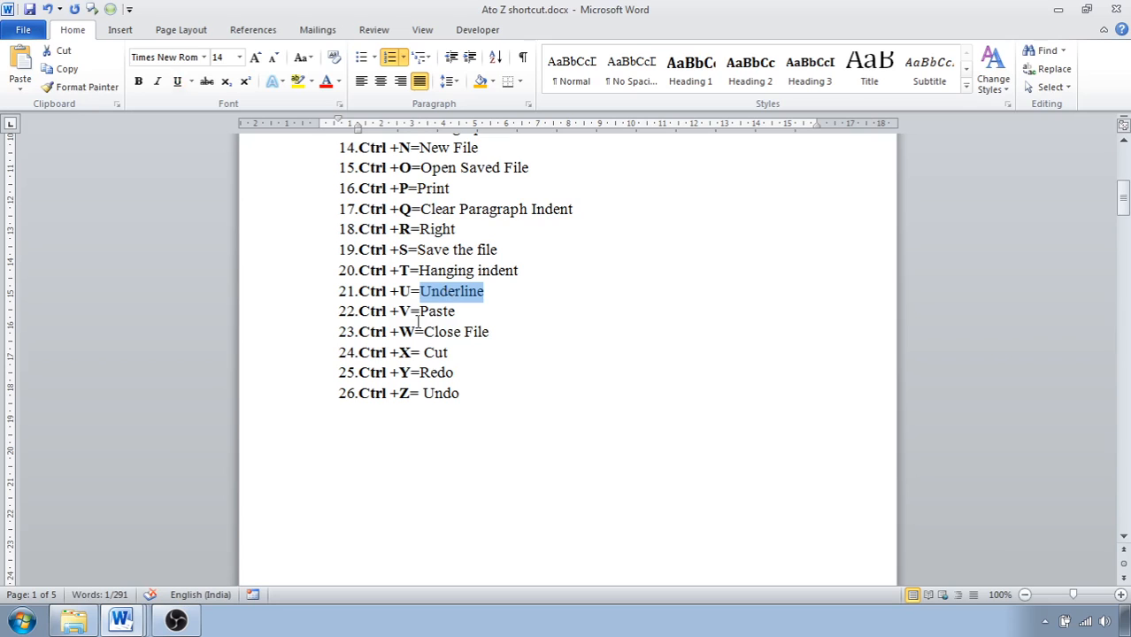
Copy the word "Paste" in list item 22, paste it at the end of that line and delete the duplicate.
scroll(421, 316, "up", 4)
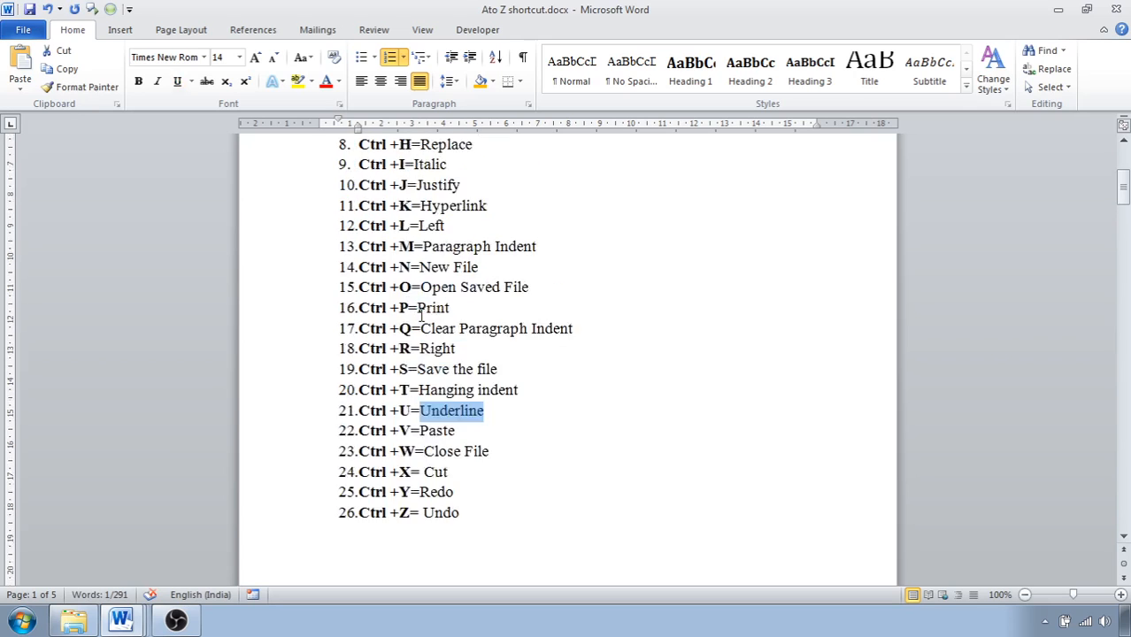
scroll(407, 173, "up", 1)
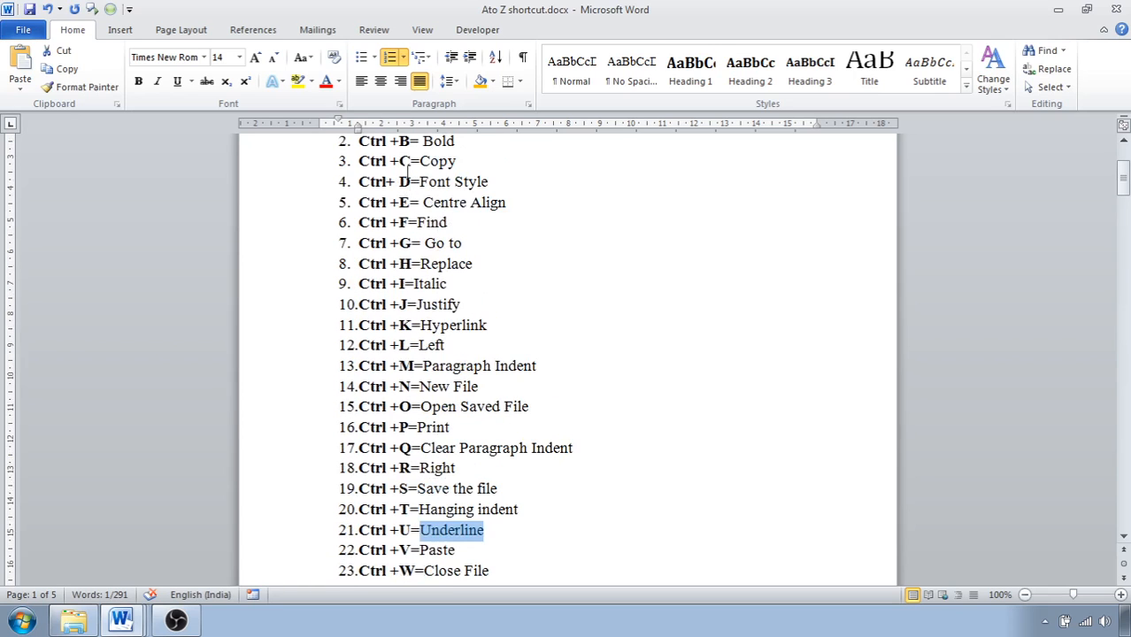
scroll(442, 414, "down", 2)
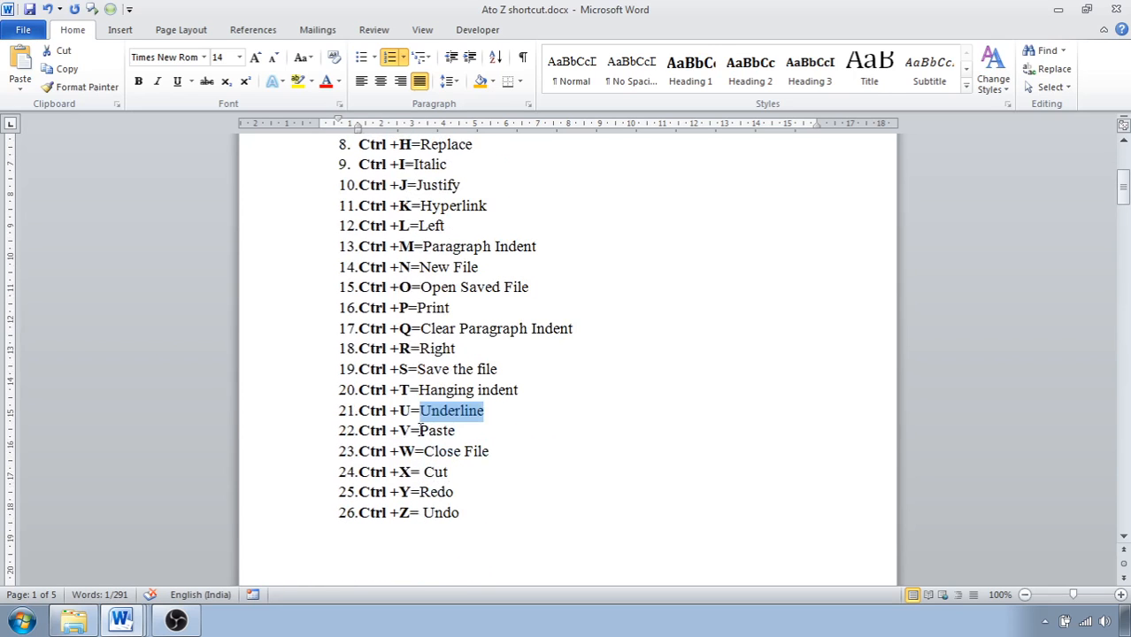
left_click_drag(420, 431, 460, 431)
key("ctrl+c")
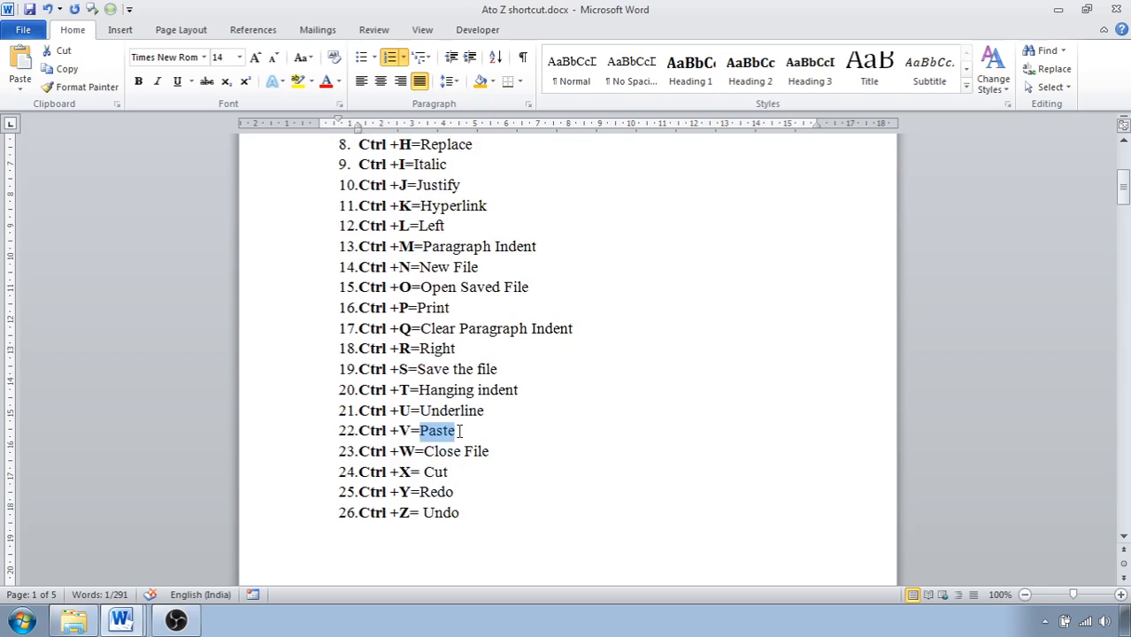
left_click(459, 431)
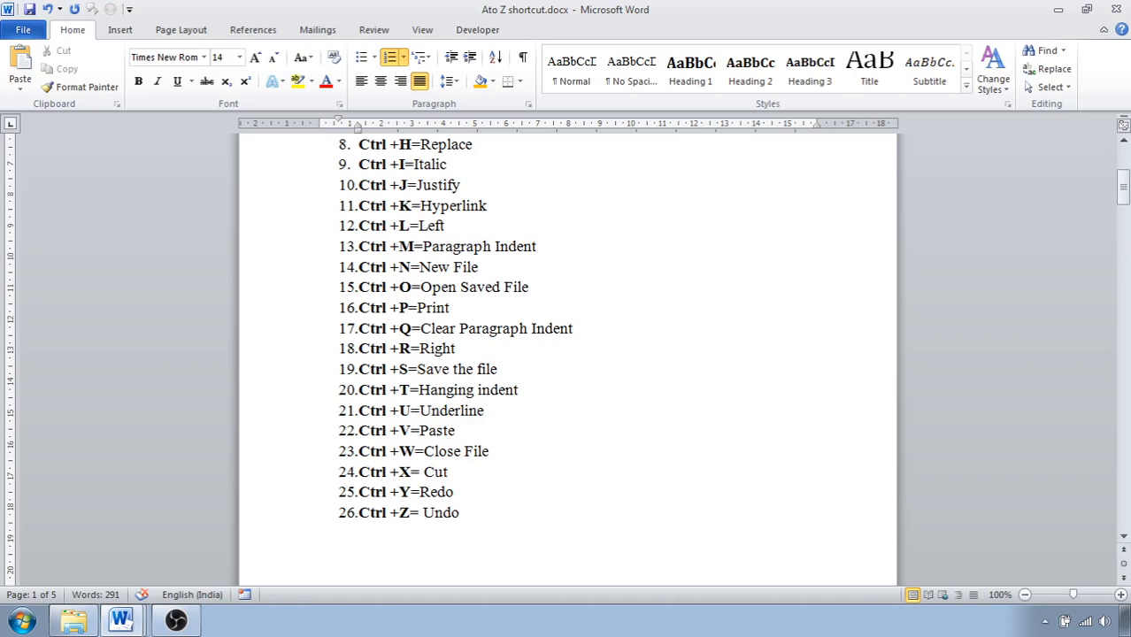
key("ctrl+v")
left_click_drag(460, 431, 496, 431)
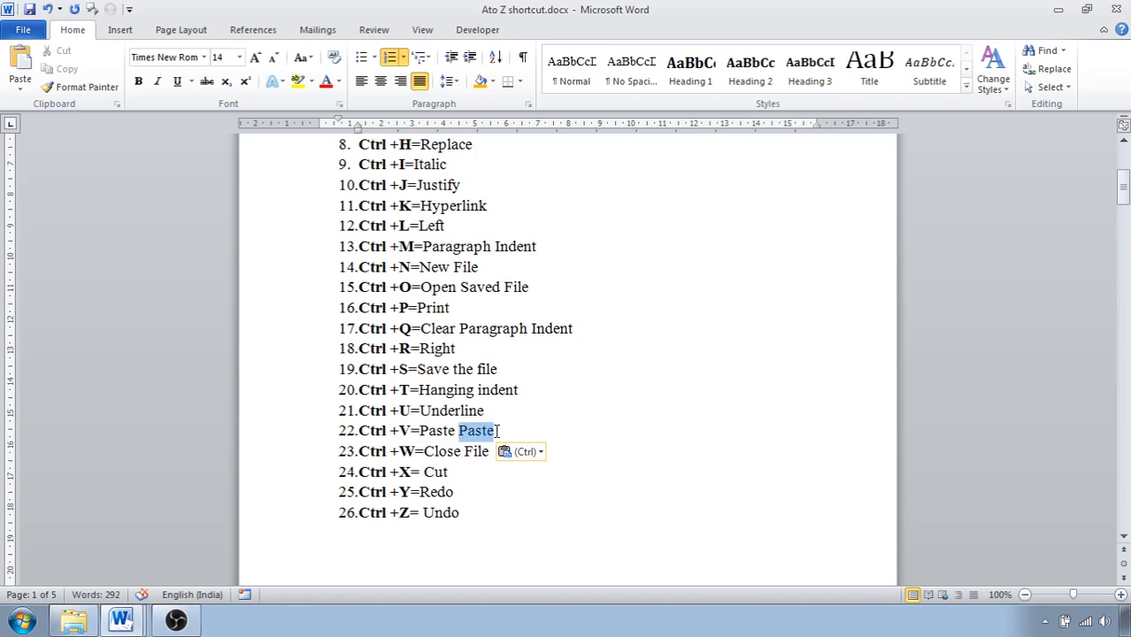
key("Delete")
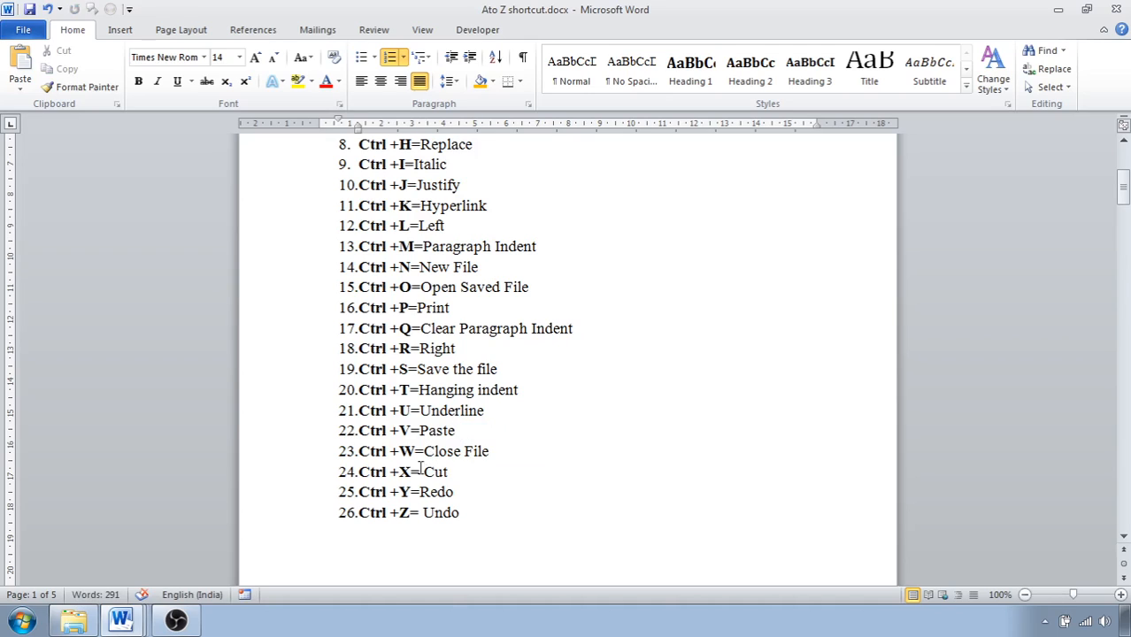
Bring up the blank "hjjlkl" document and close it to return to the shortcut list.
left_click(138, 617)
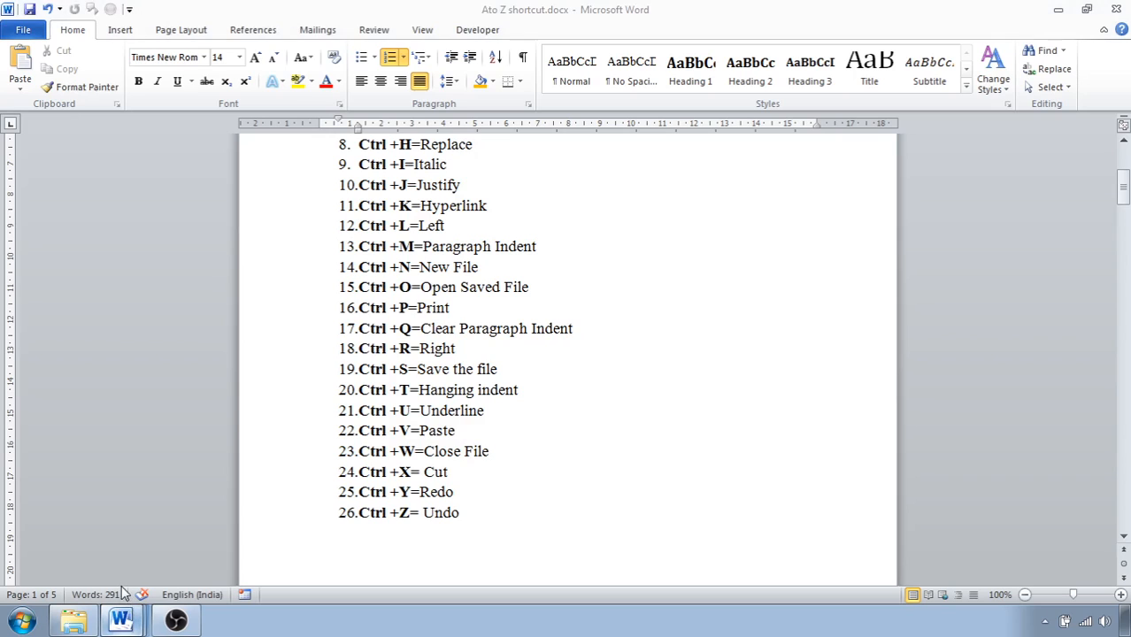
left_click(124, 619)
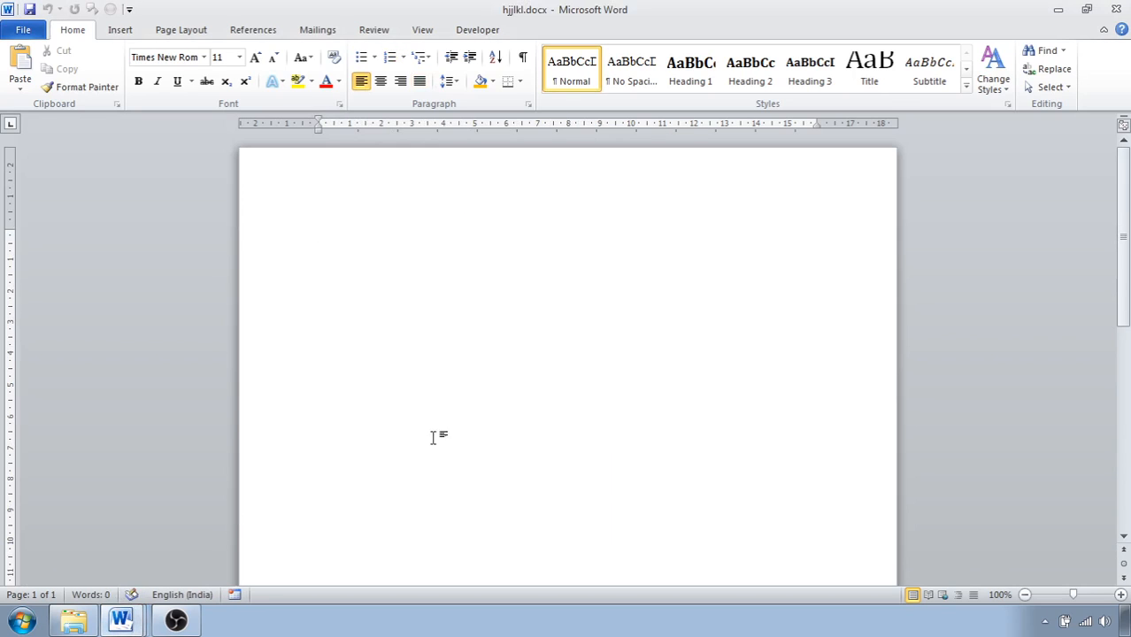
left_click(1117, 9)
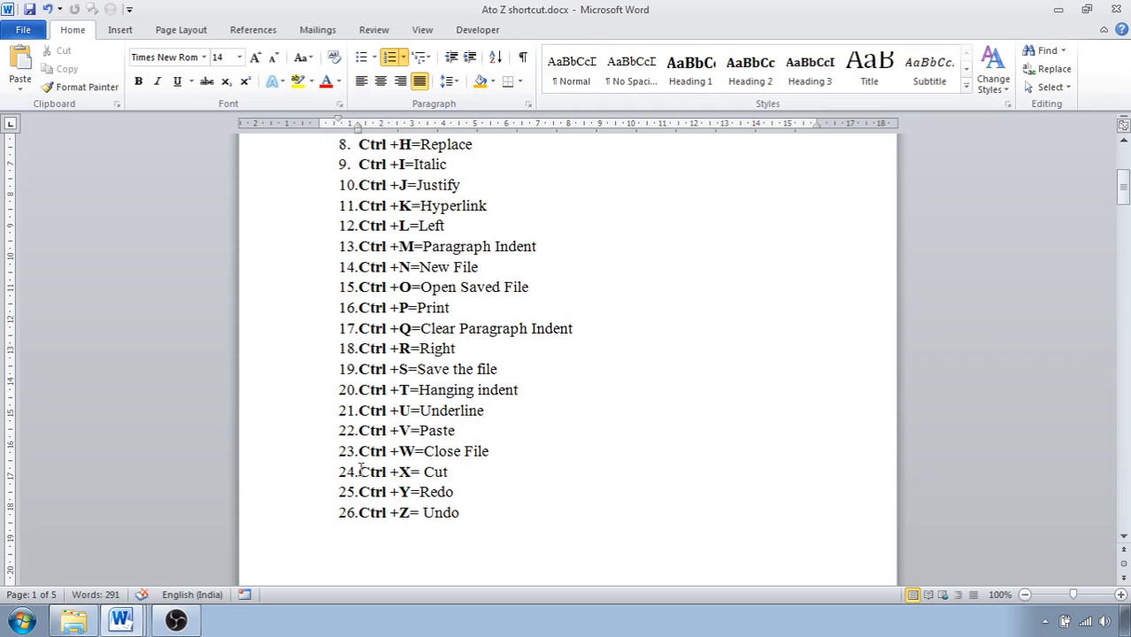
left_click(133, 617)
left_click(121, 590)
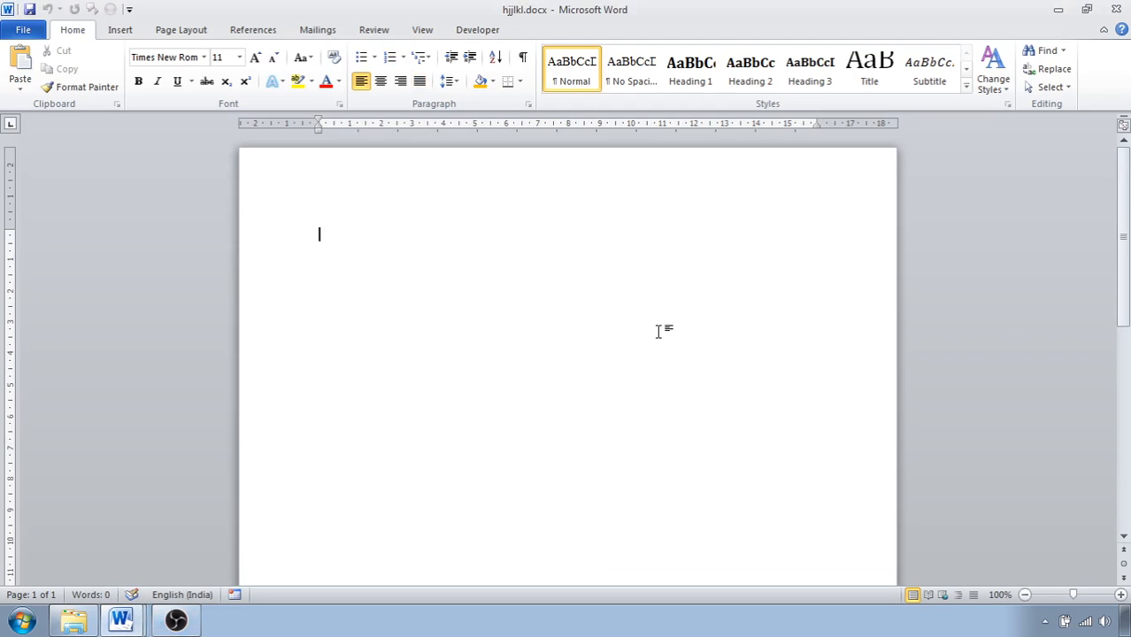
key("alt+Tab")
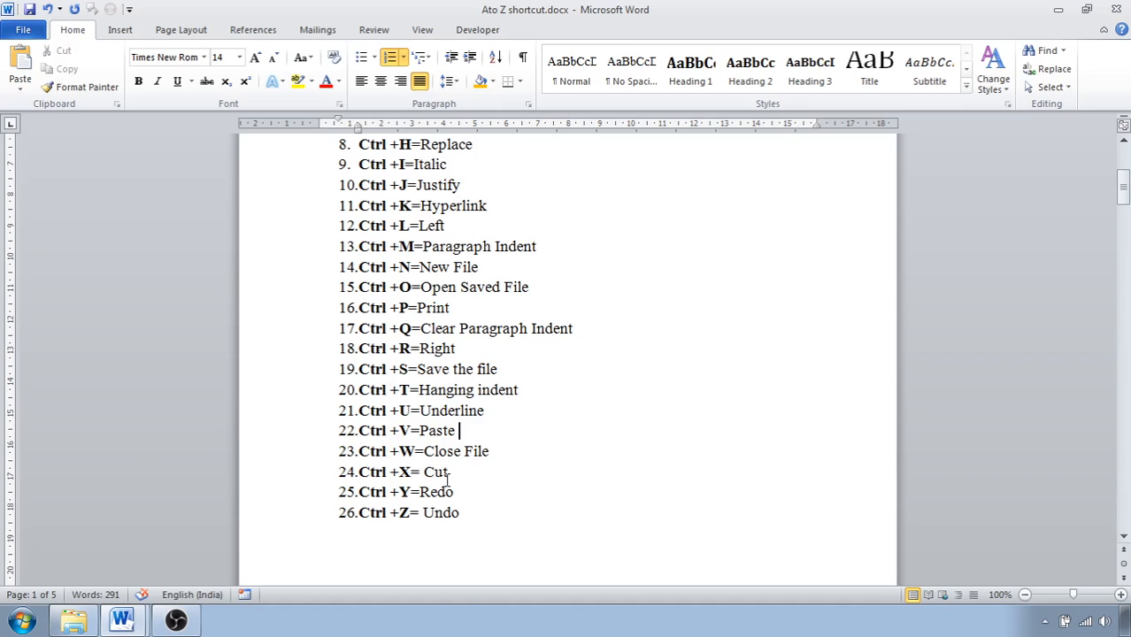
Cut the word "Cut" from list item 24 and paste it back in the same place.
left_click_drag(426, 464, 456, 477)
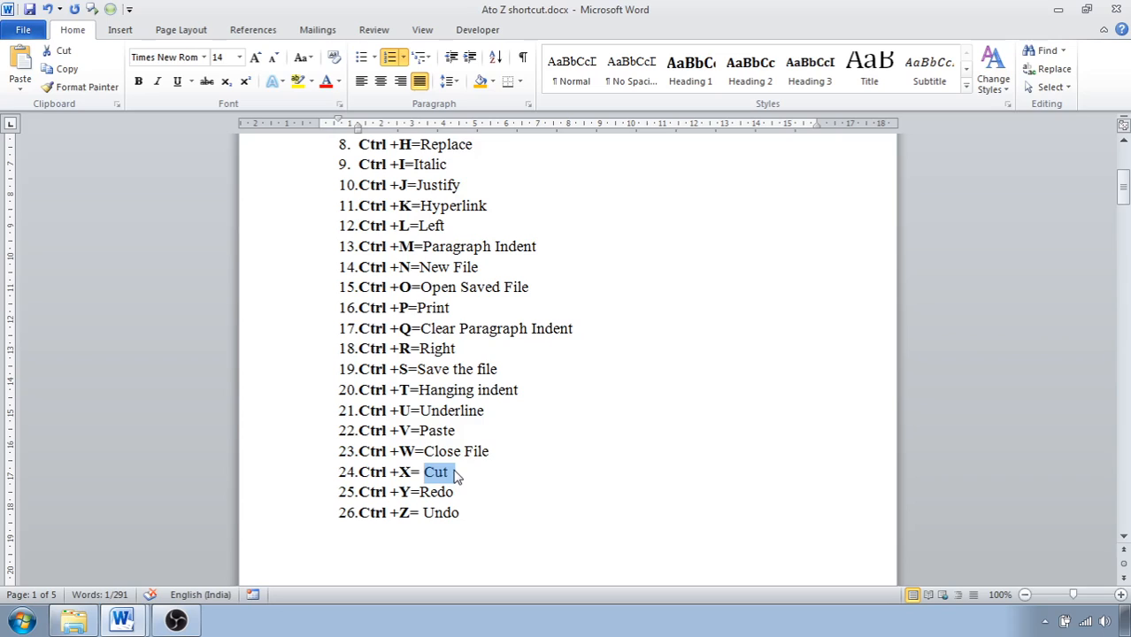
key("ctrl+x")
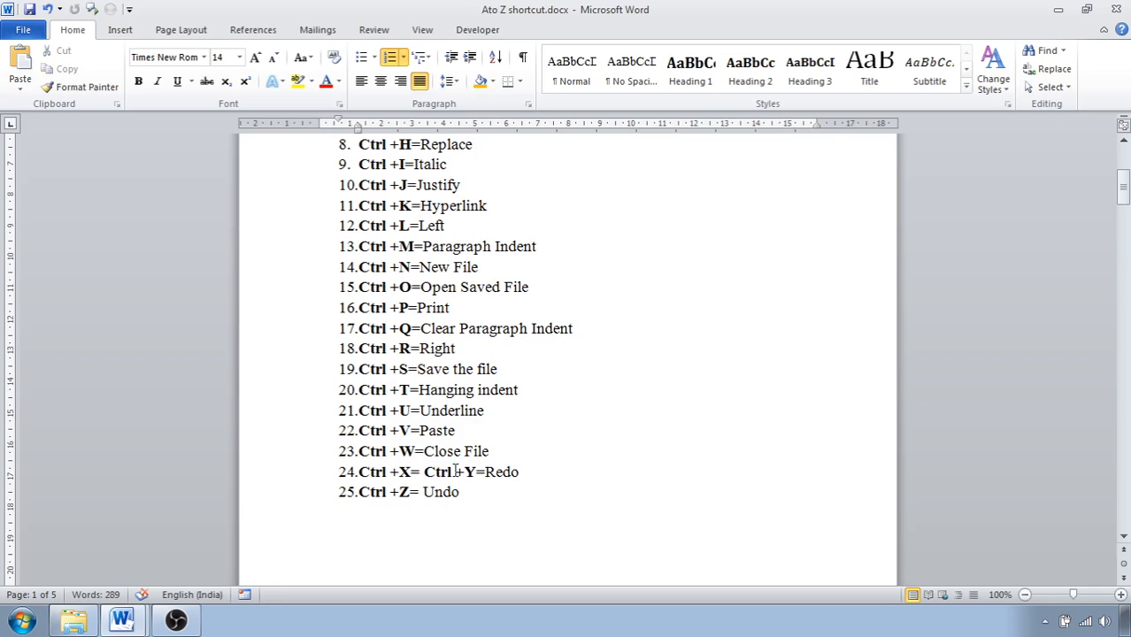
key("ctrl+v")
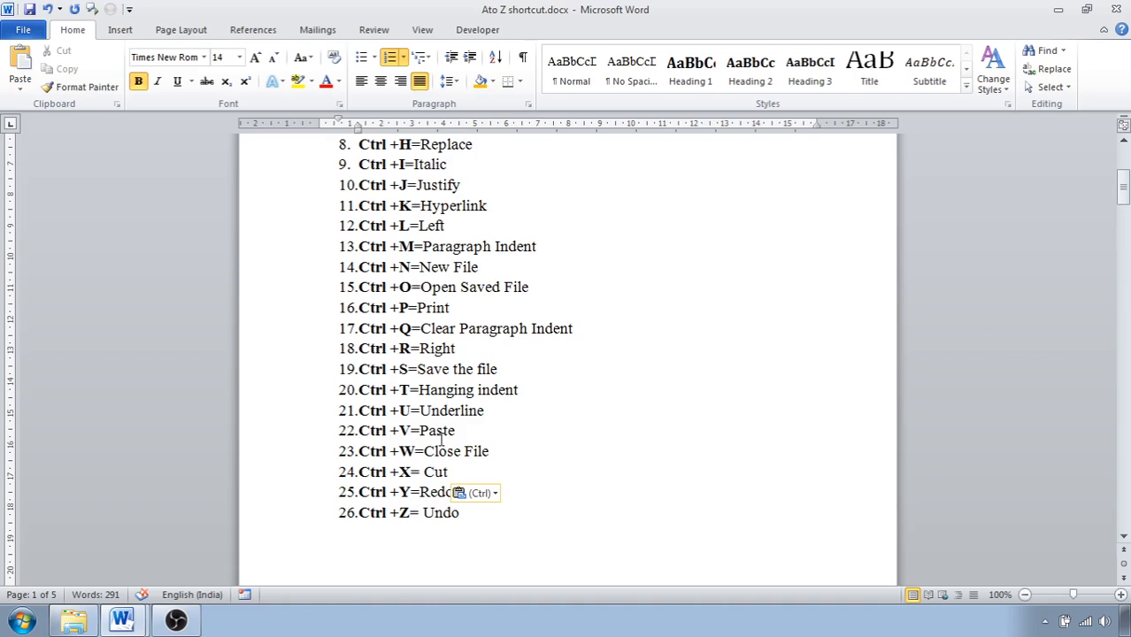
Insert "Cut" as a separate list item above the Ctrl +Y entry and remove it again.
type("Cut")
key("Return")
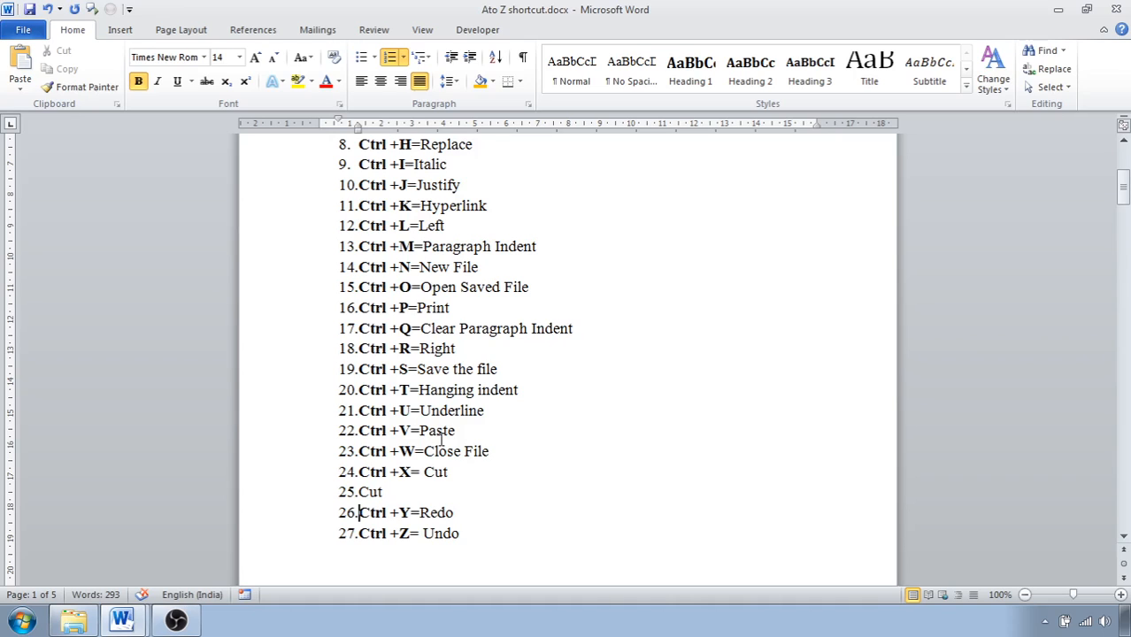
key("BackSpace")
key("BackSpace")
key("BackSpace")
key("BackSpace")
key("BackSpace")
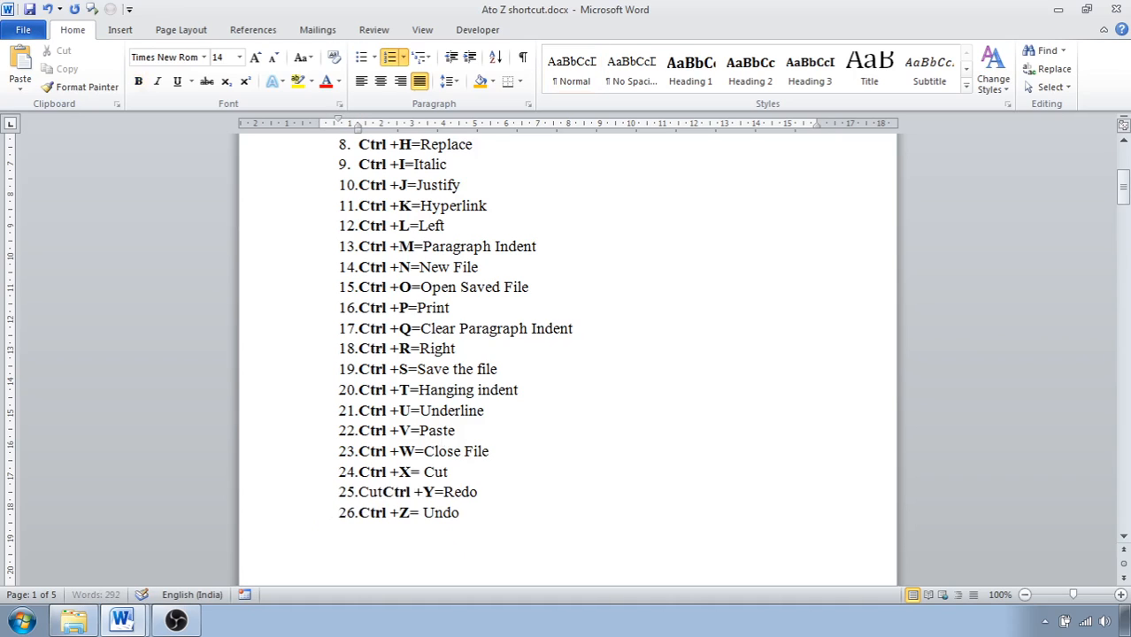
key("BackSpace")
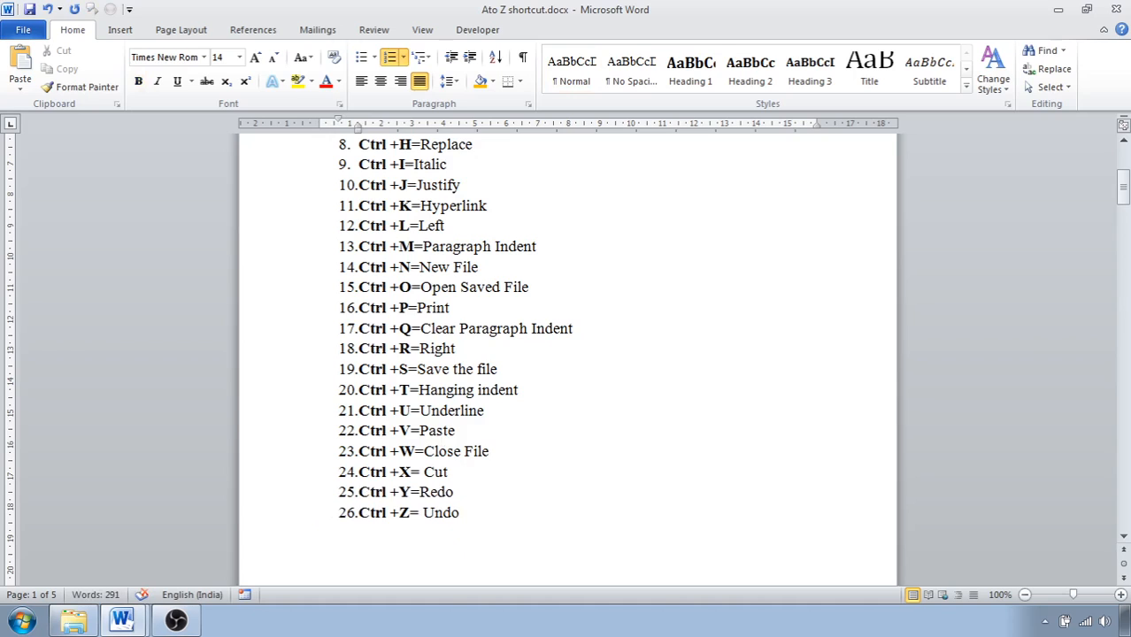
Add the sample text "abcgh" on the blank line below the shortcut list and select it.
scroll(575, 487, "down", 2)
left_click(384, 475)
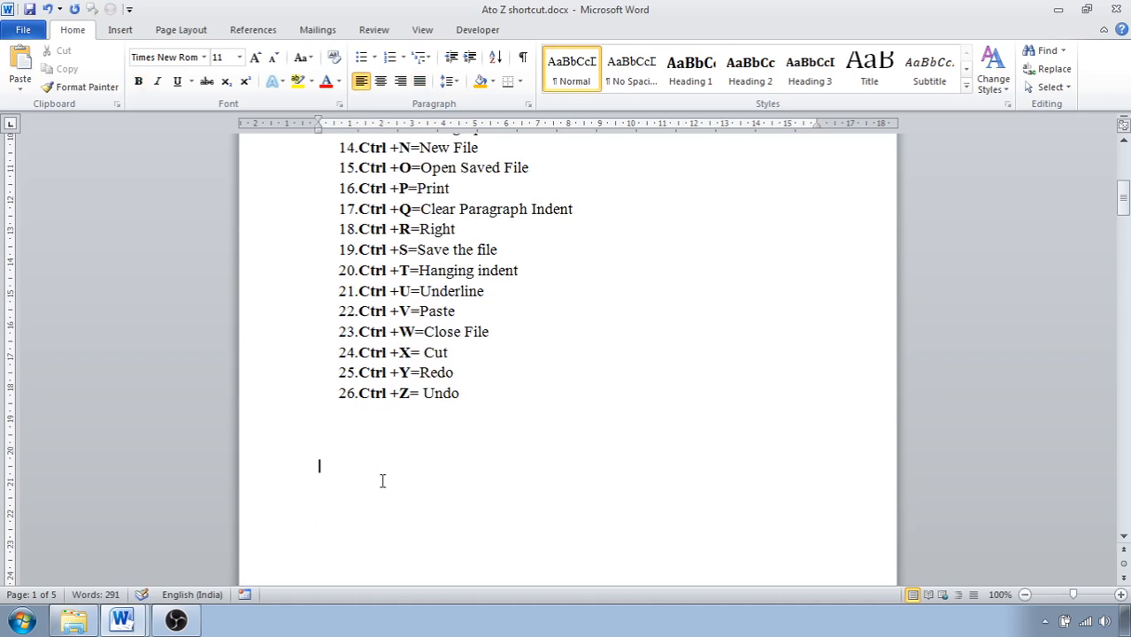
type("abcgh")
left_click(308, 469)
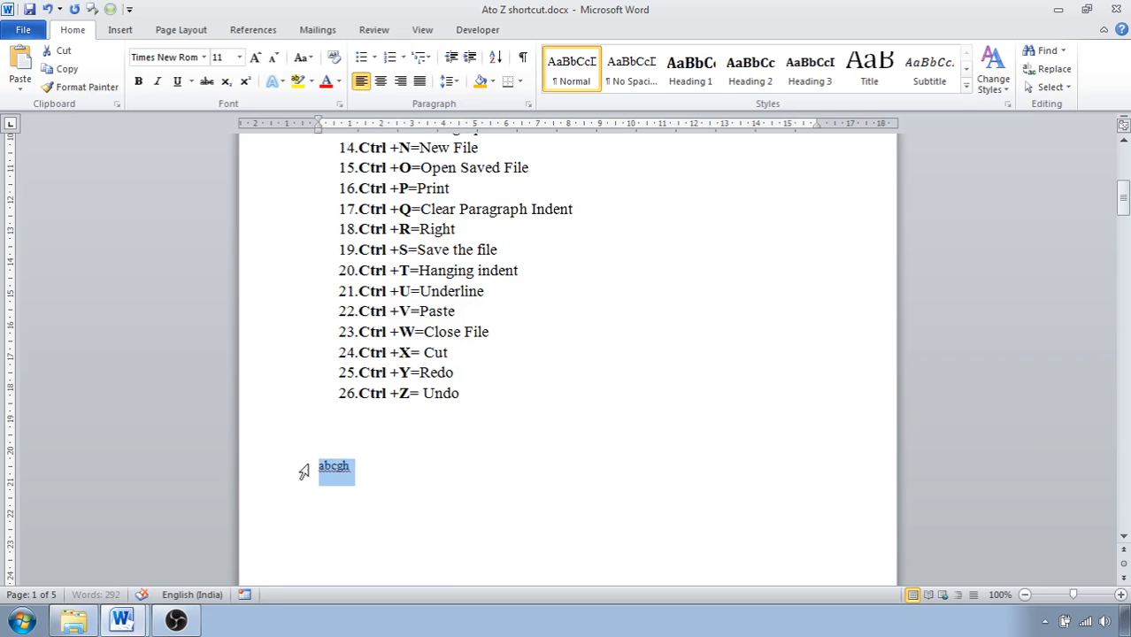
Colour the selected sample text "abcgh" red and enlarge its font to size 16.
left_click(339, 82)
left_click(341, 222)
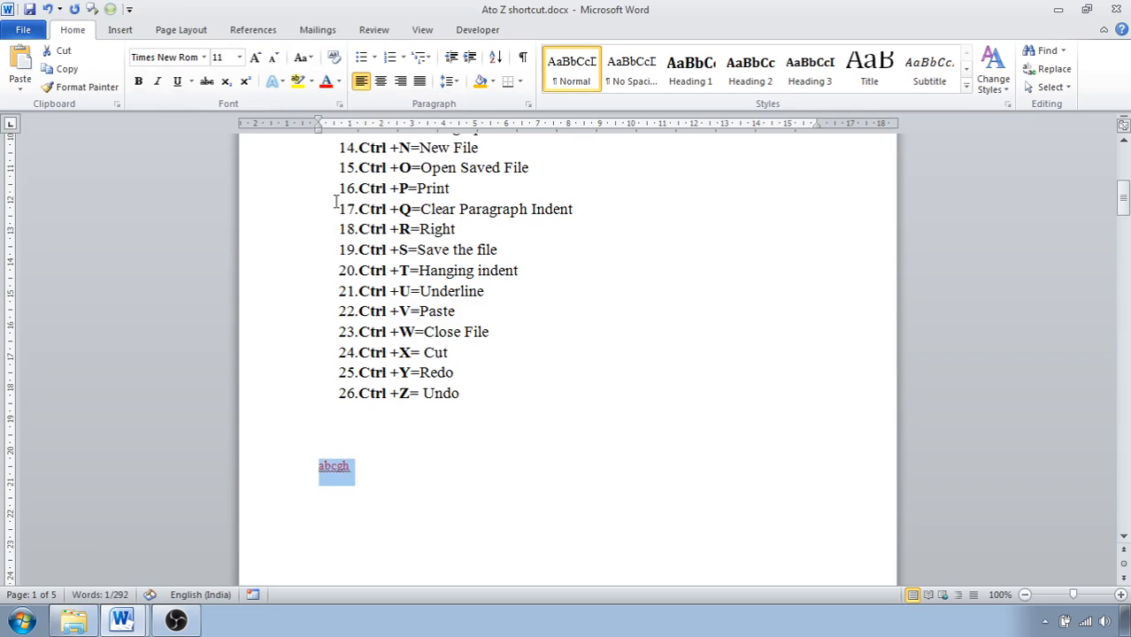
left_click(255, 58)
left_click(255, 58)
left_click(255, 57)
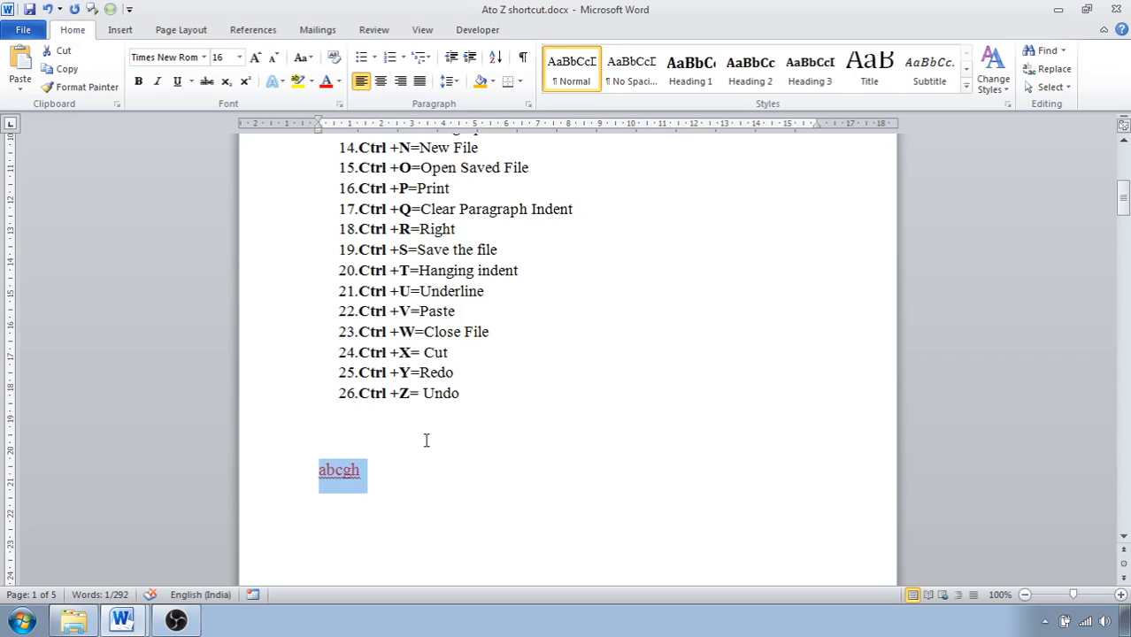
Undo the font size and colour changes on the sample text "abcgh".
key("ctrl+shift+comma")
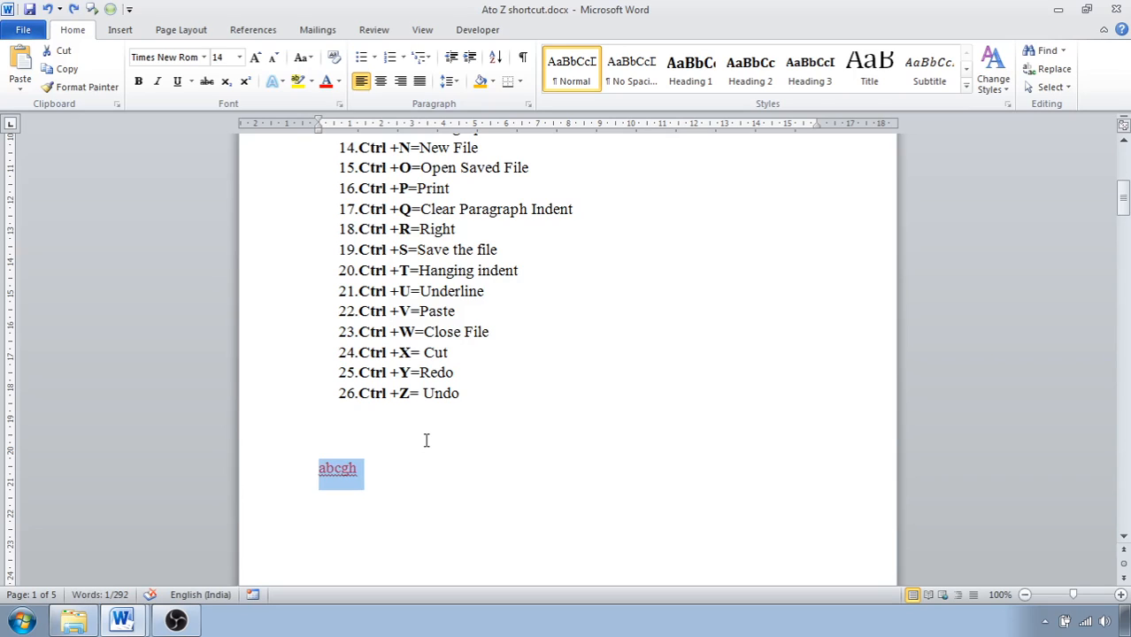
key("ctrl+shift+comma")
key("ctrl+shift+comma")
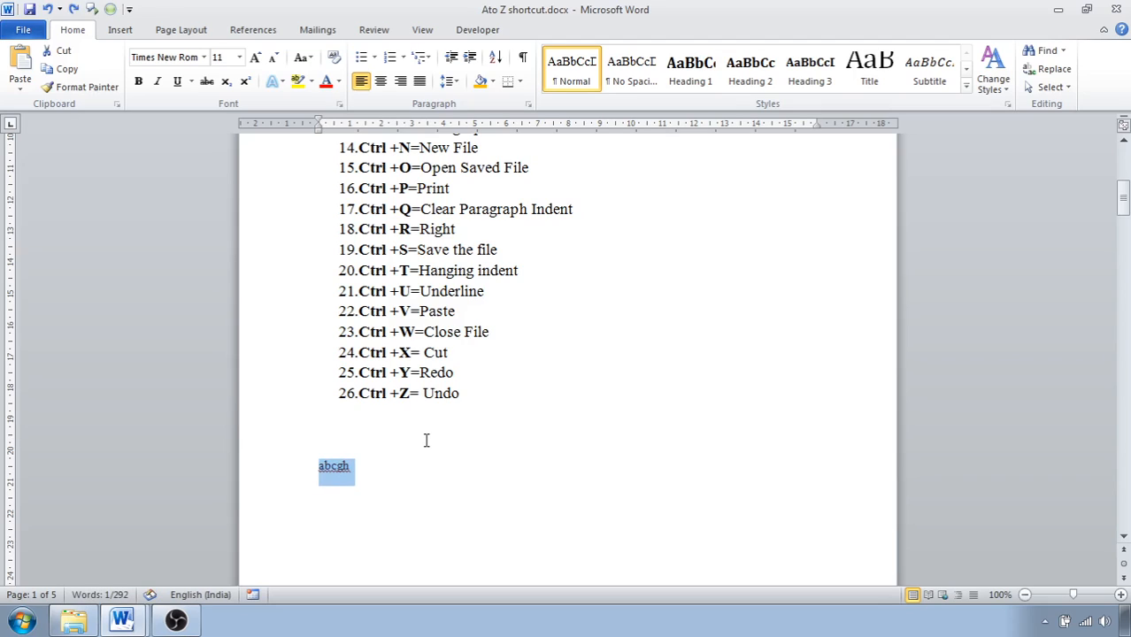
Delete the sample text "abcgh" below the shortcut list.
left_click(383, 454)
left_click(378, 462)
key("BackSpace")
key("BackSpace")
key("BackSpace")
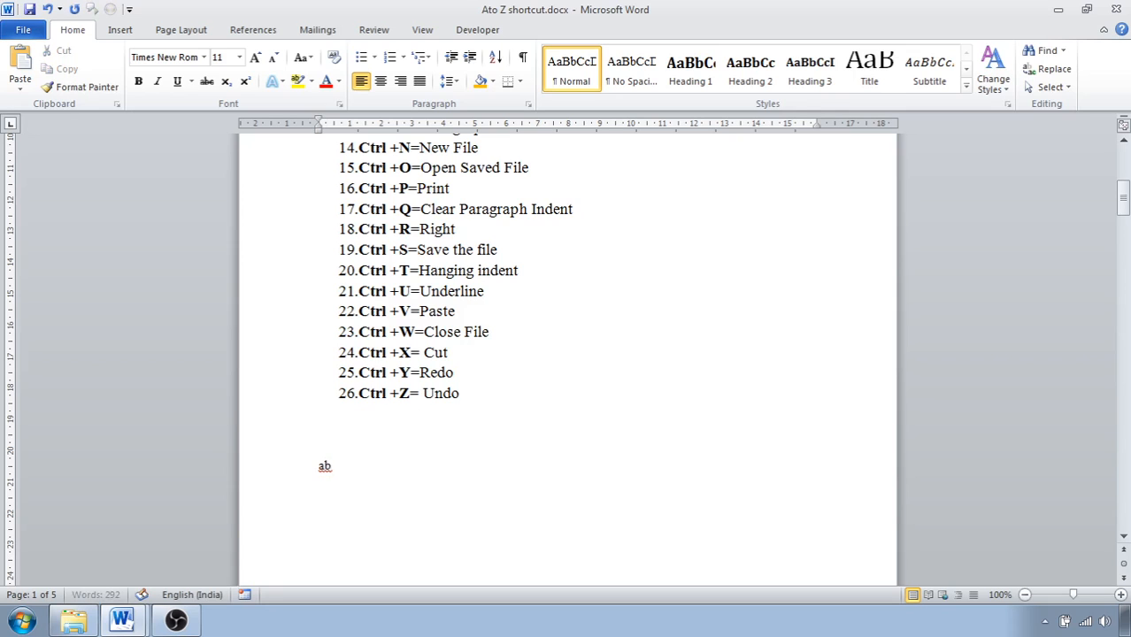
key("BackSpace")
key("BackSpace")
scroll(384, 459, "up", 5)
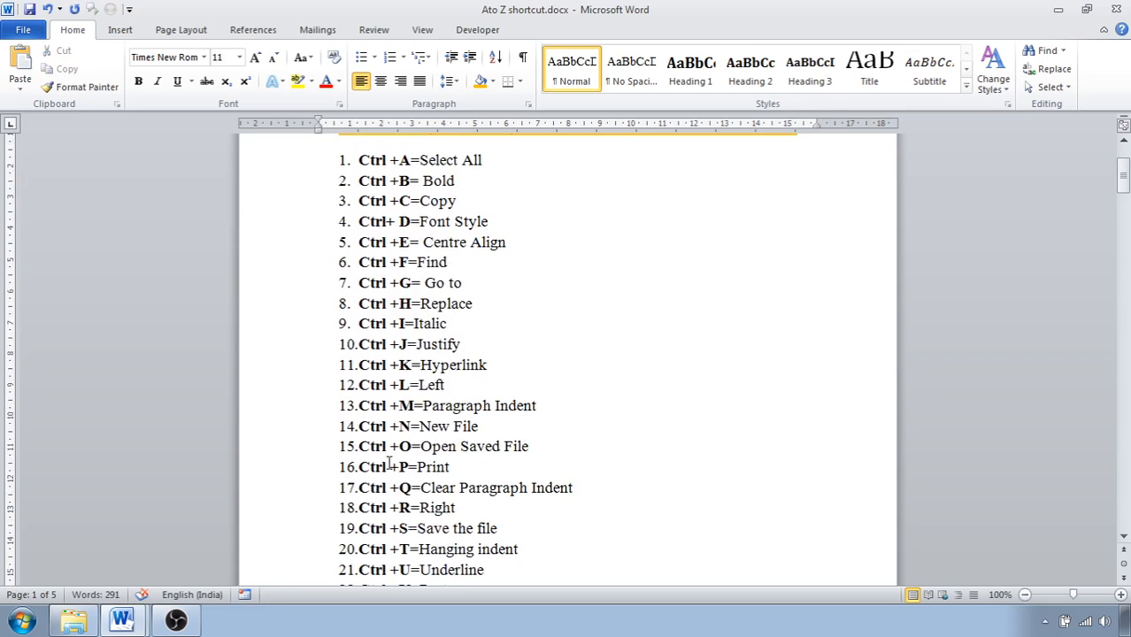
scroll(464, 390, "up", 1)
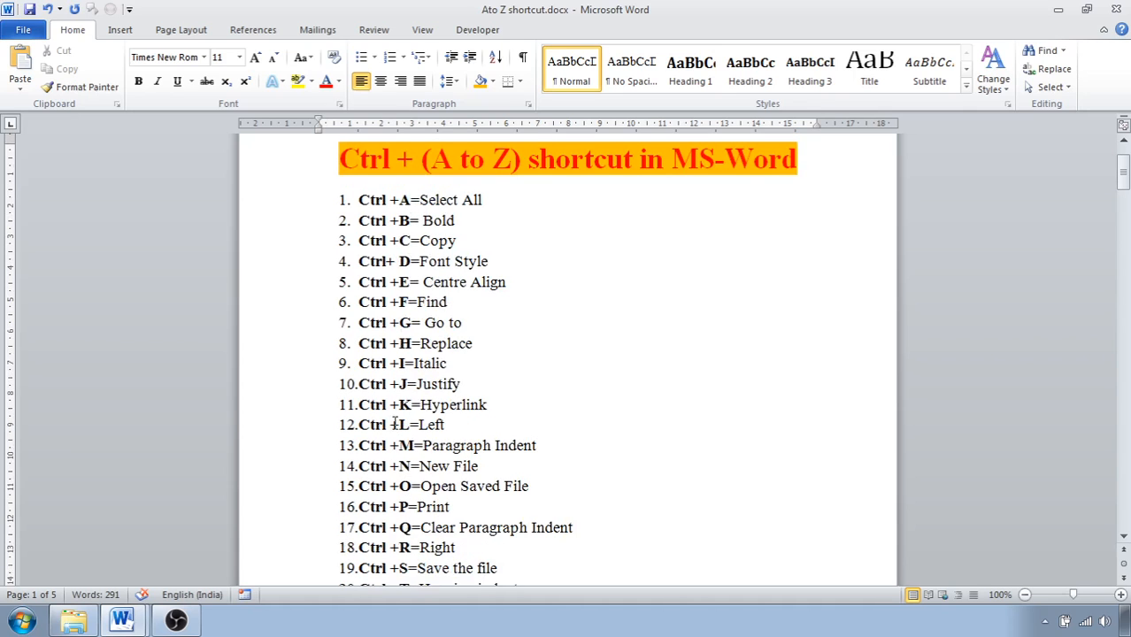
scroll(400, 501, "down", 3)
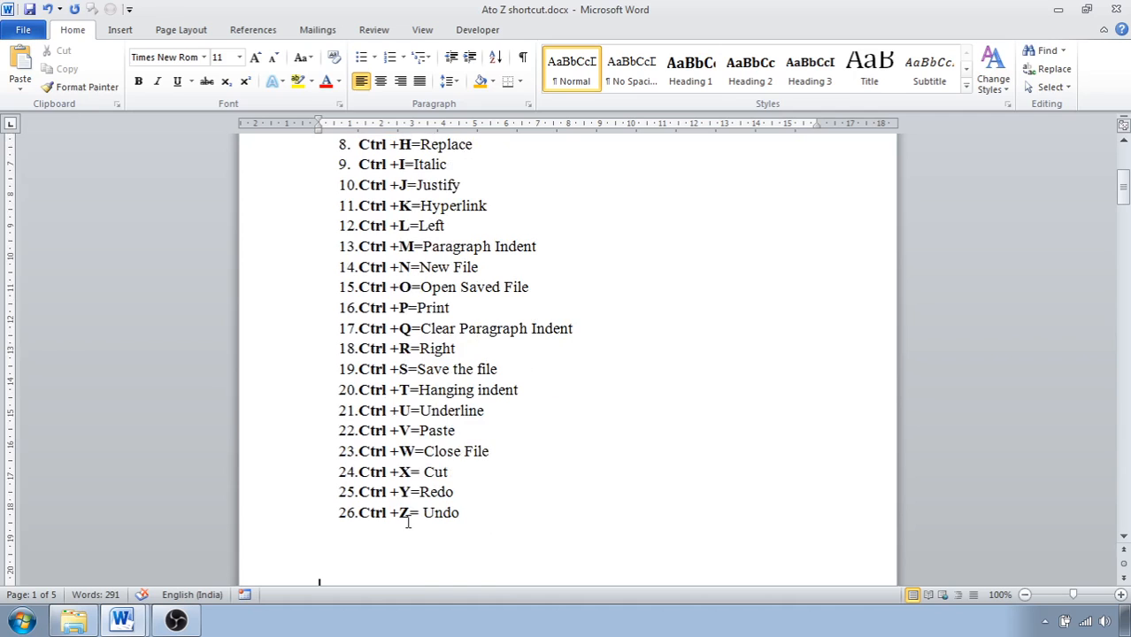
scroll(372, 522, "up", 3)
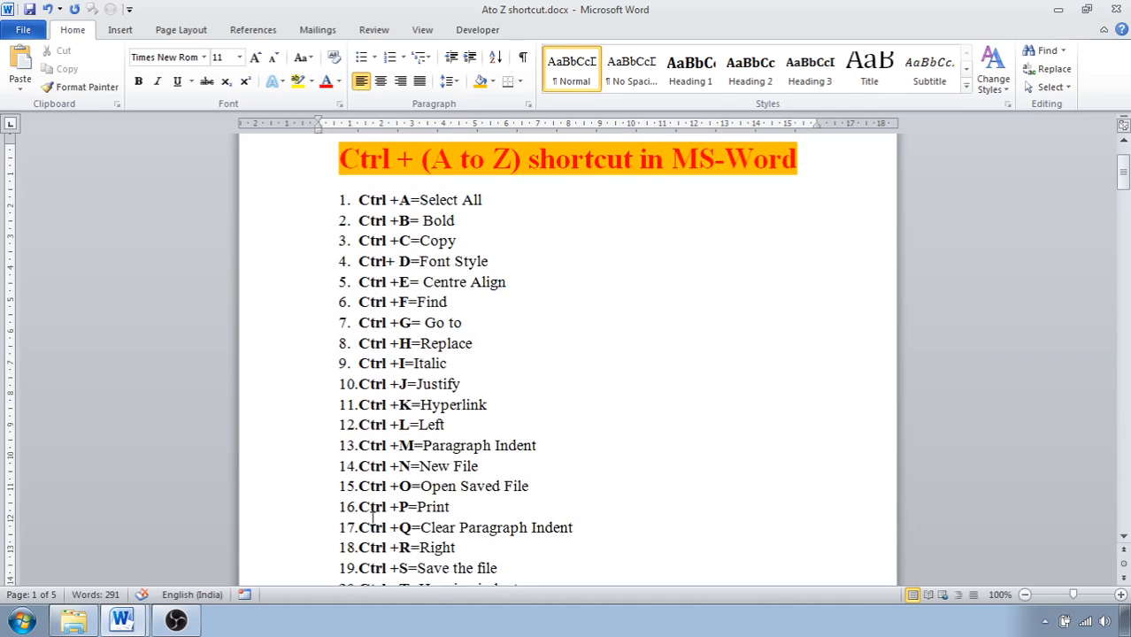